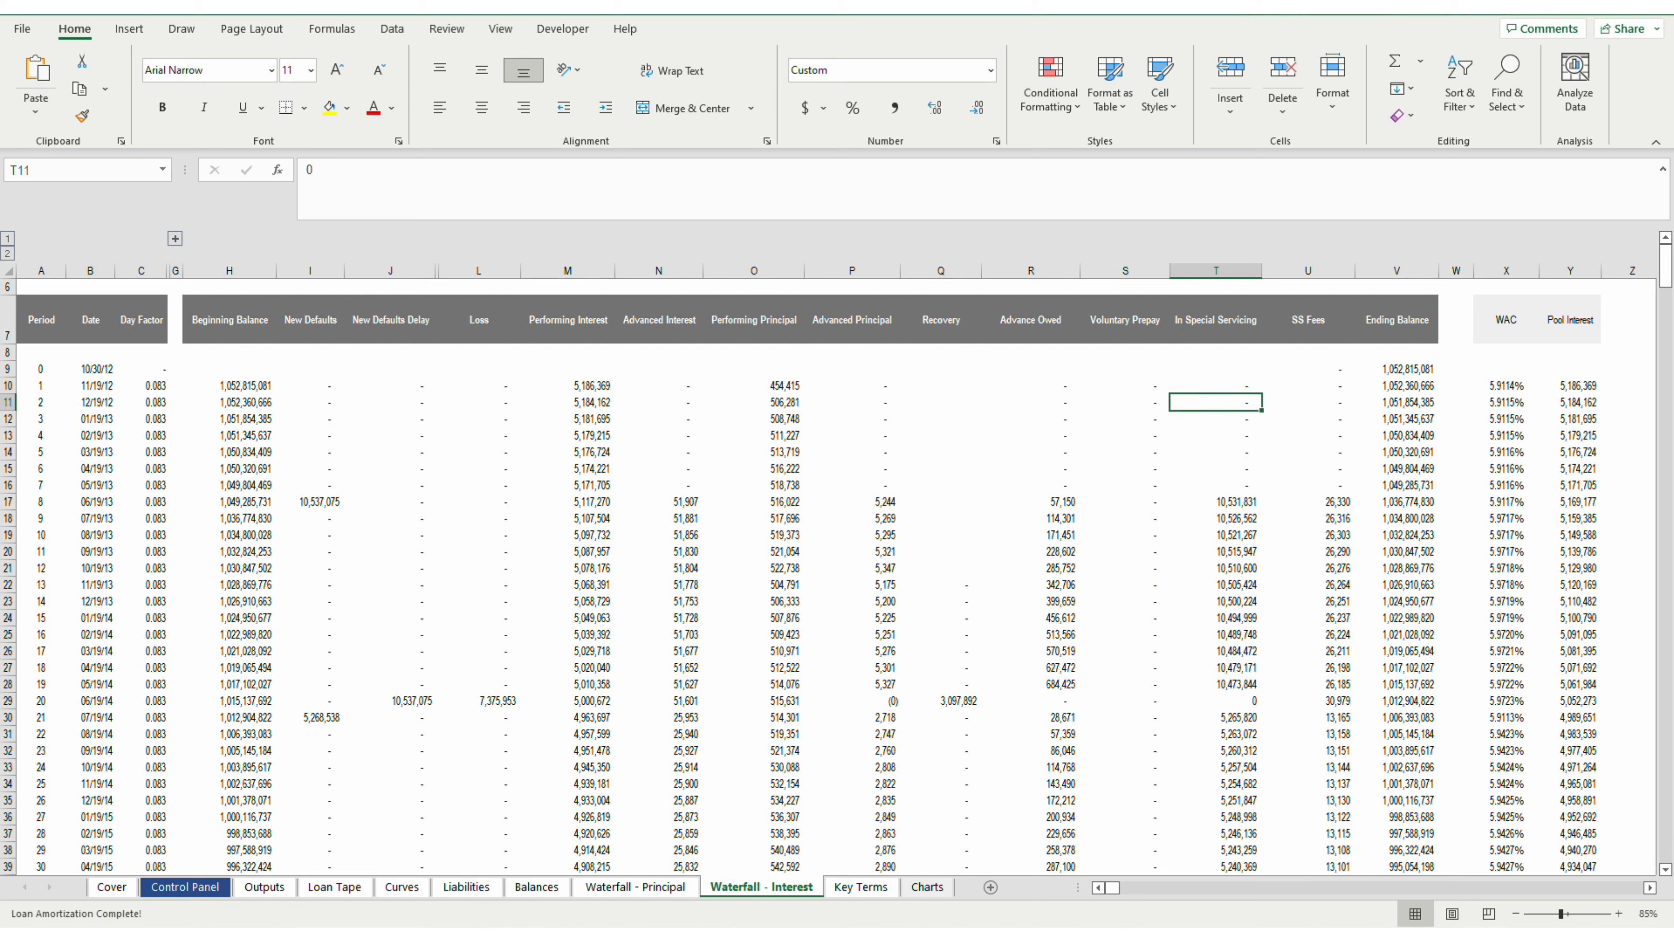
Step: Select the period 1 beginning balance on the Waterfall - Interest sheet
key(Left)
key(Left)
key(Left)
key(Left)
key(Left)
key(Left)
key(Left)
key(Left)
key(Left)
key(Left)
key(Left)
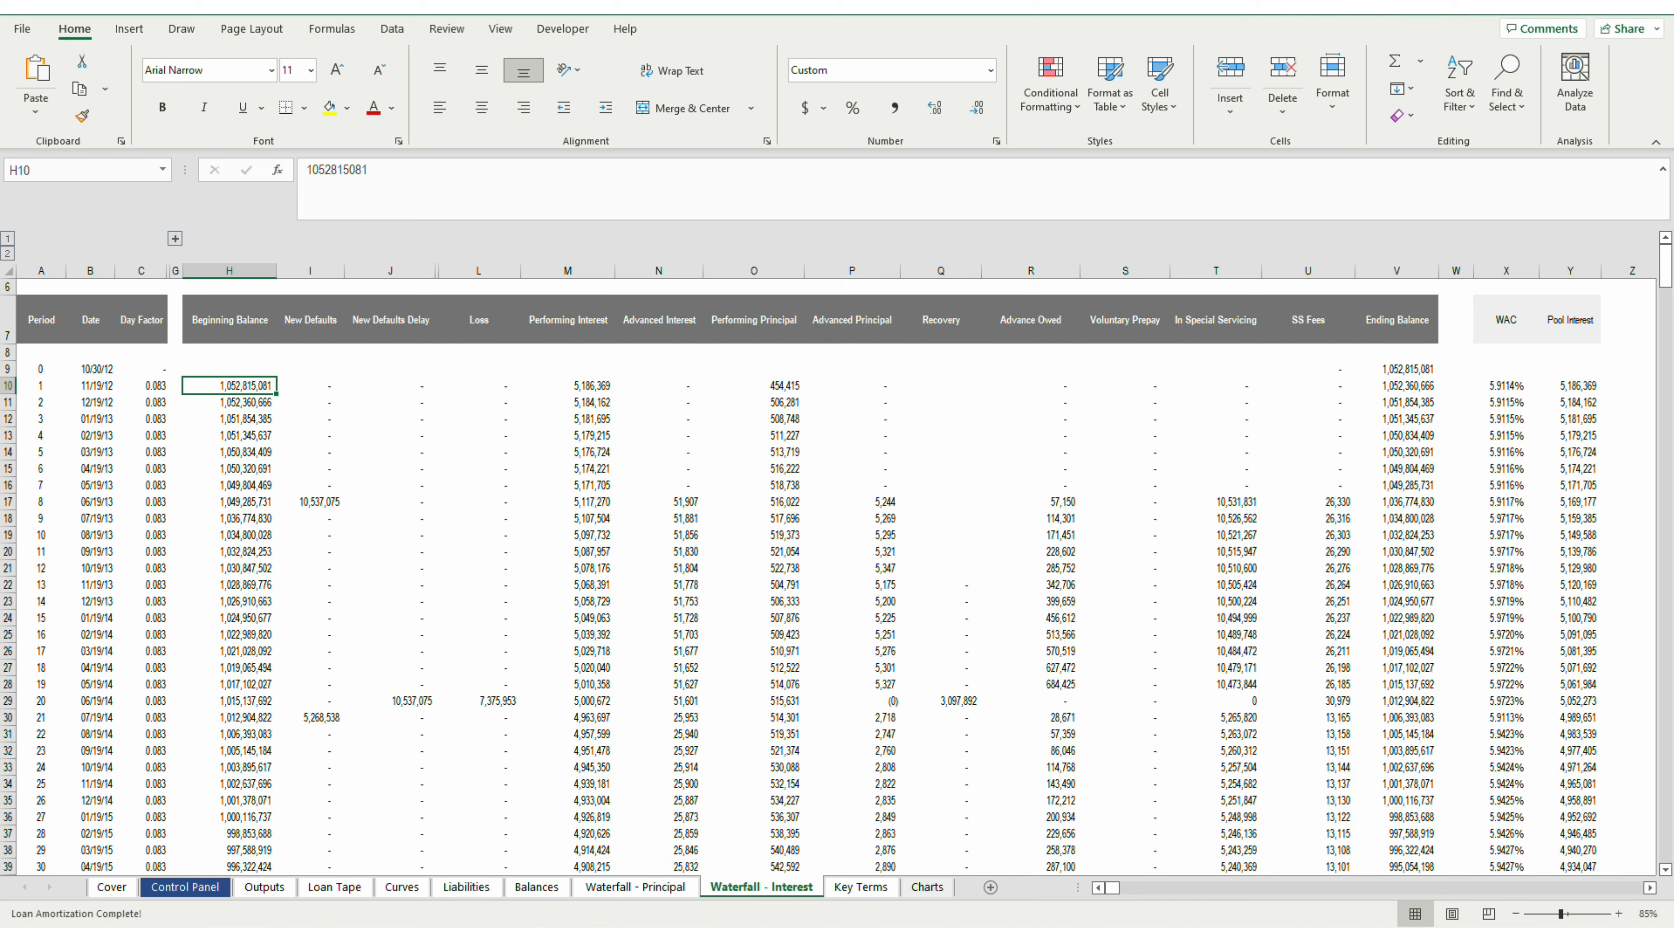
Step: Switch to the Loan Tape sheet and highlight the whole list of mortgage loan numbers to examine the loan pool
key(ctrl+Page_Up)
key(ctrl+Page_Up)
key(ctrl+Page_Up)
key(ctrl+Page_Up)
key(ctrl+Page_Up)
key(Down)
key(ctrl+Left)
key(ctrl+Left)
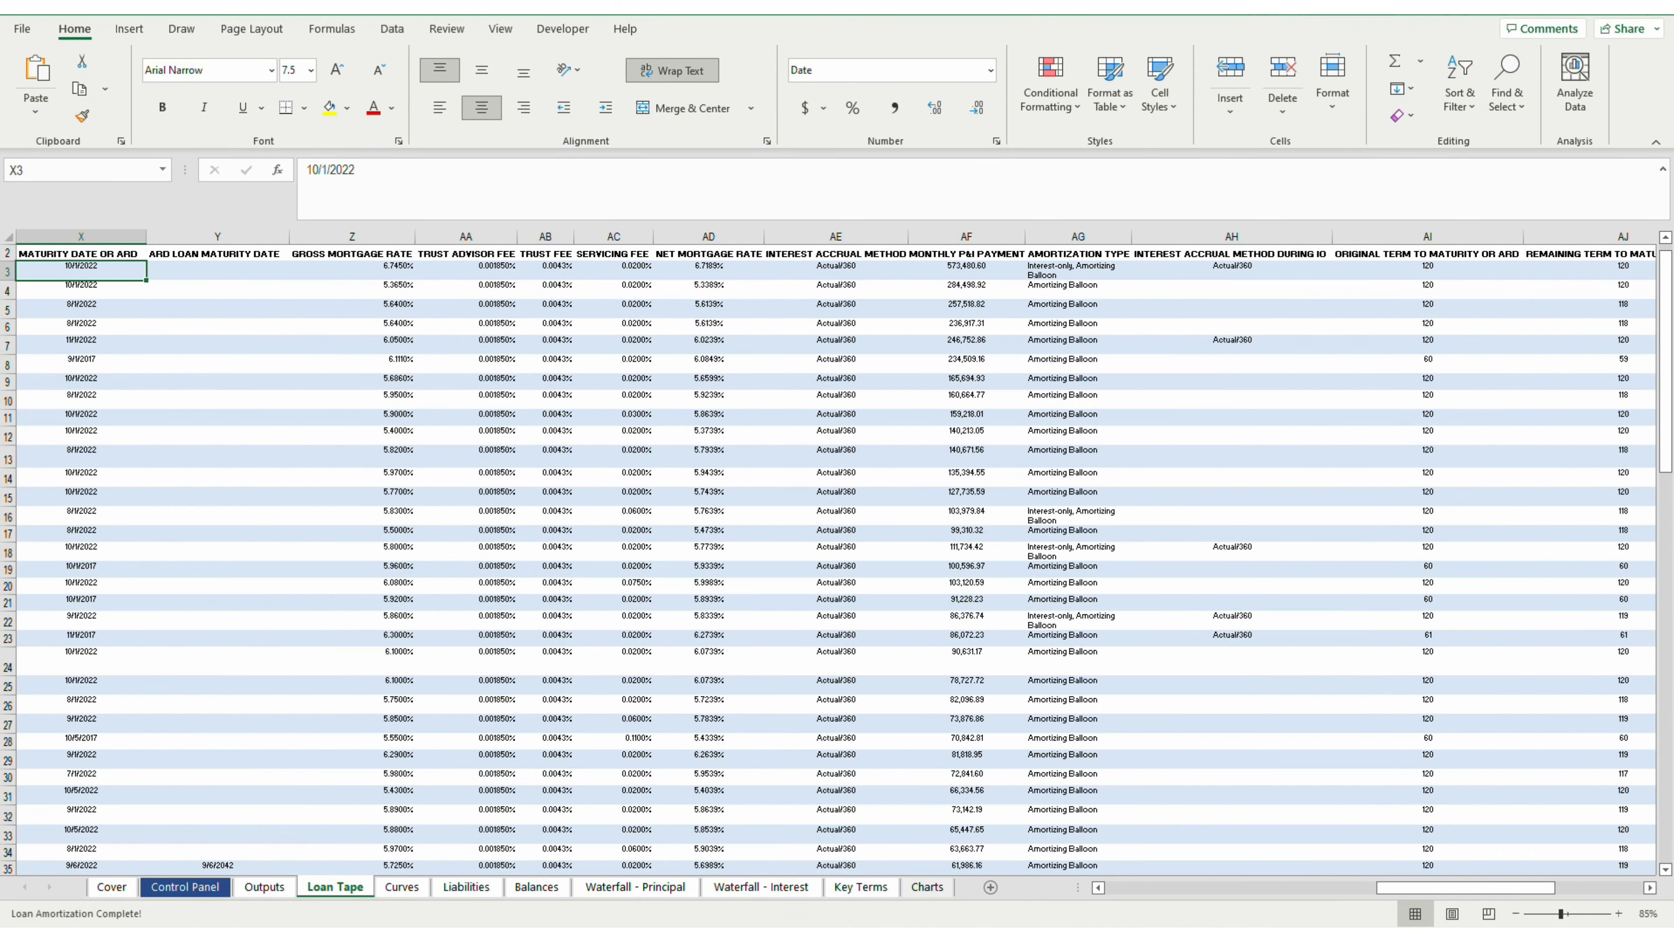
key(ctrl+shift+Down)
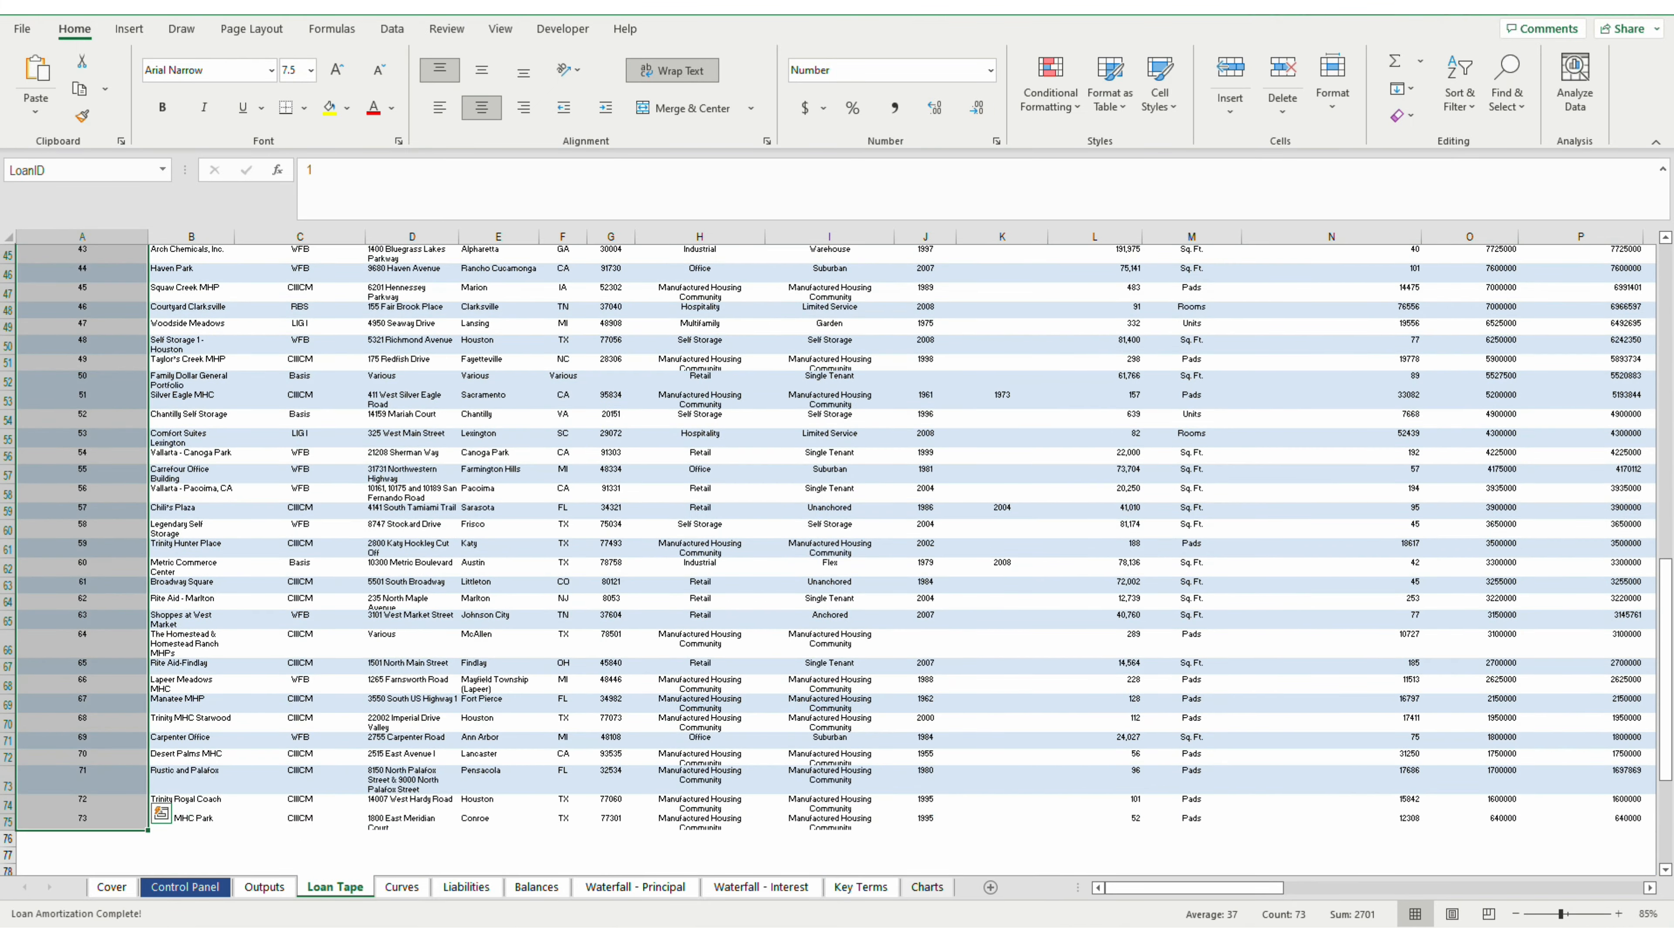
key(Up)
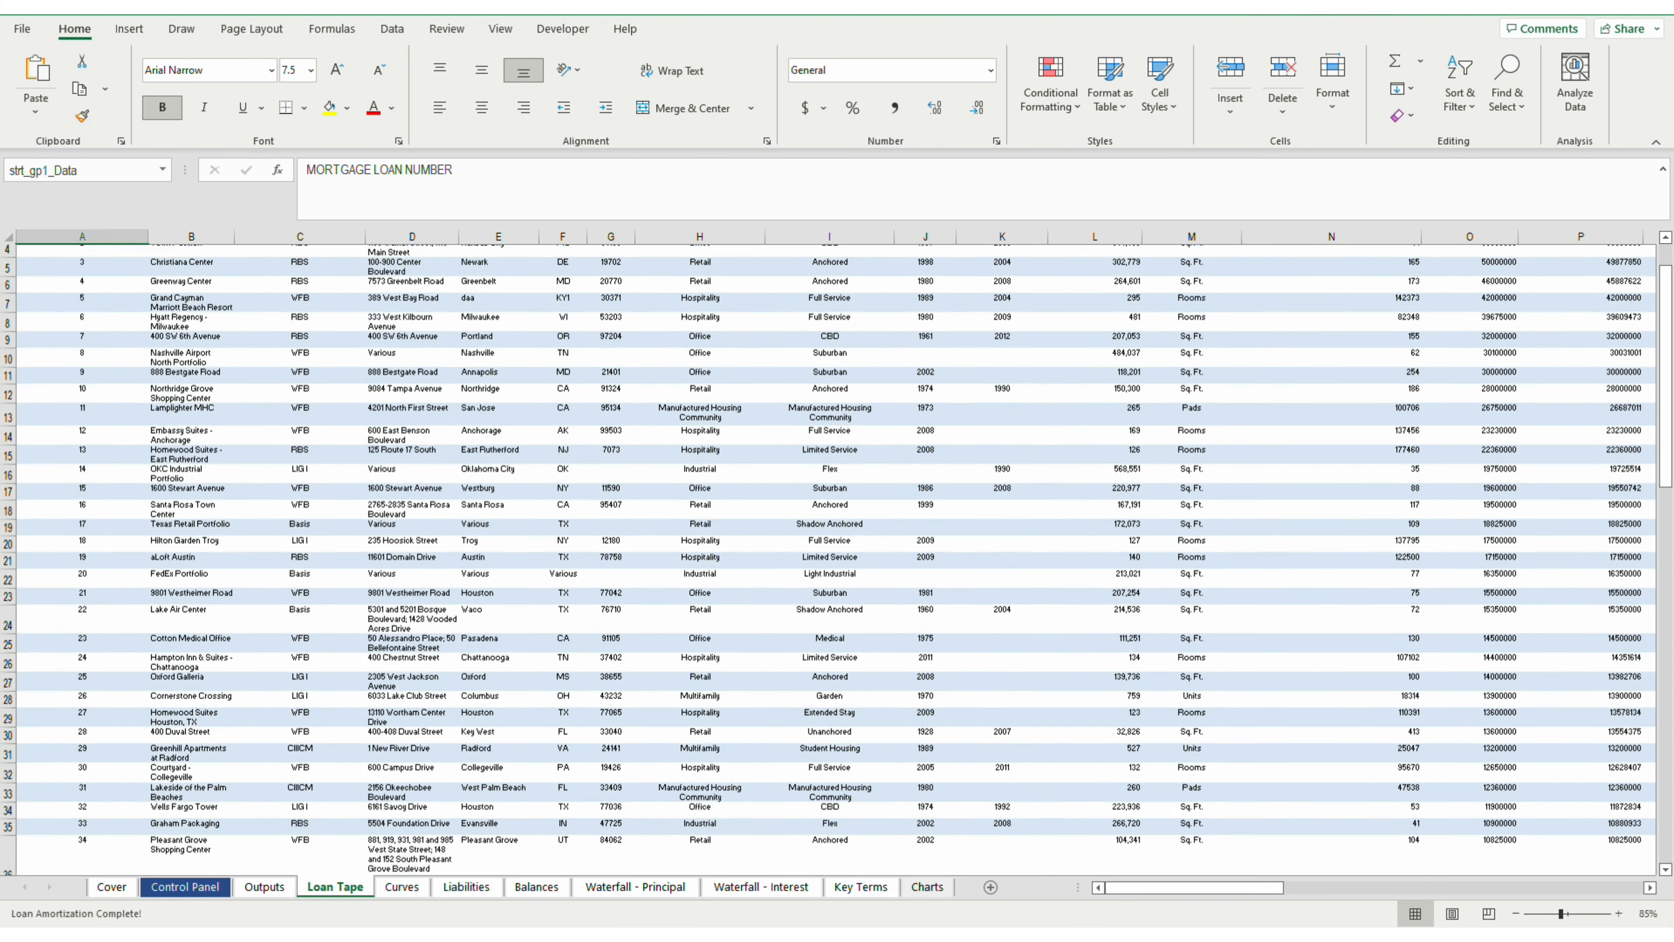
Step: Examine the first loan's record from its property details and balances across to its maturity date
key(Down)
key(Right)
key(Right)
key(Right)
key(Right)
key(Right)
key(Right)
key(Right)
key(Right)
key(Right)
key(Right)
key(Right)
key(Right)
key(Right)
key(Right)
key(Right)
key(Right)
key(Right)
key(Right)
key(Right)
key(Right)
key(Right)
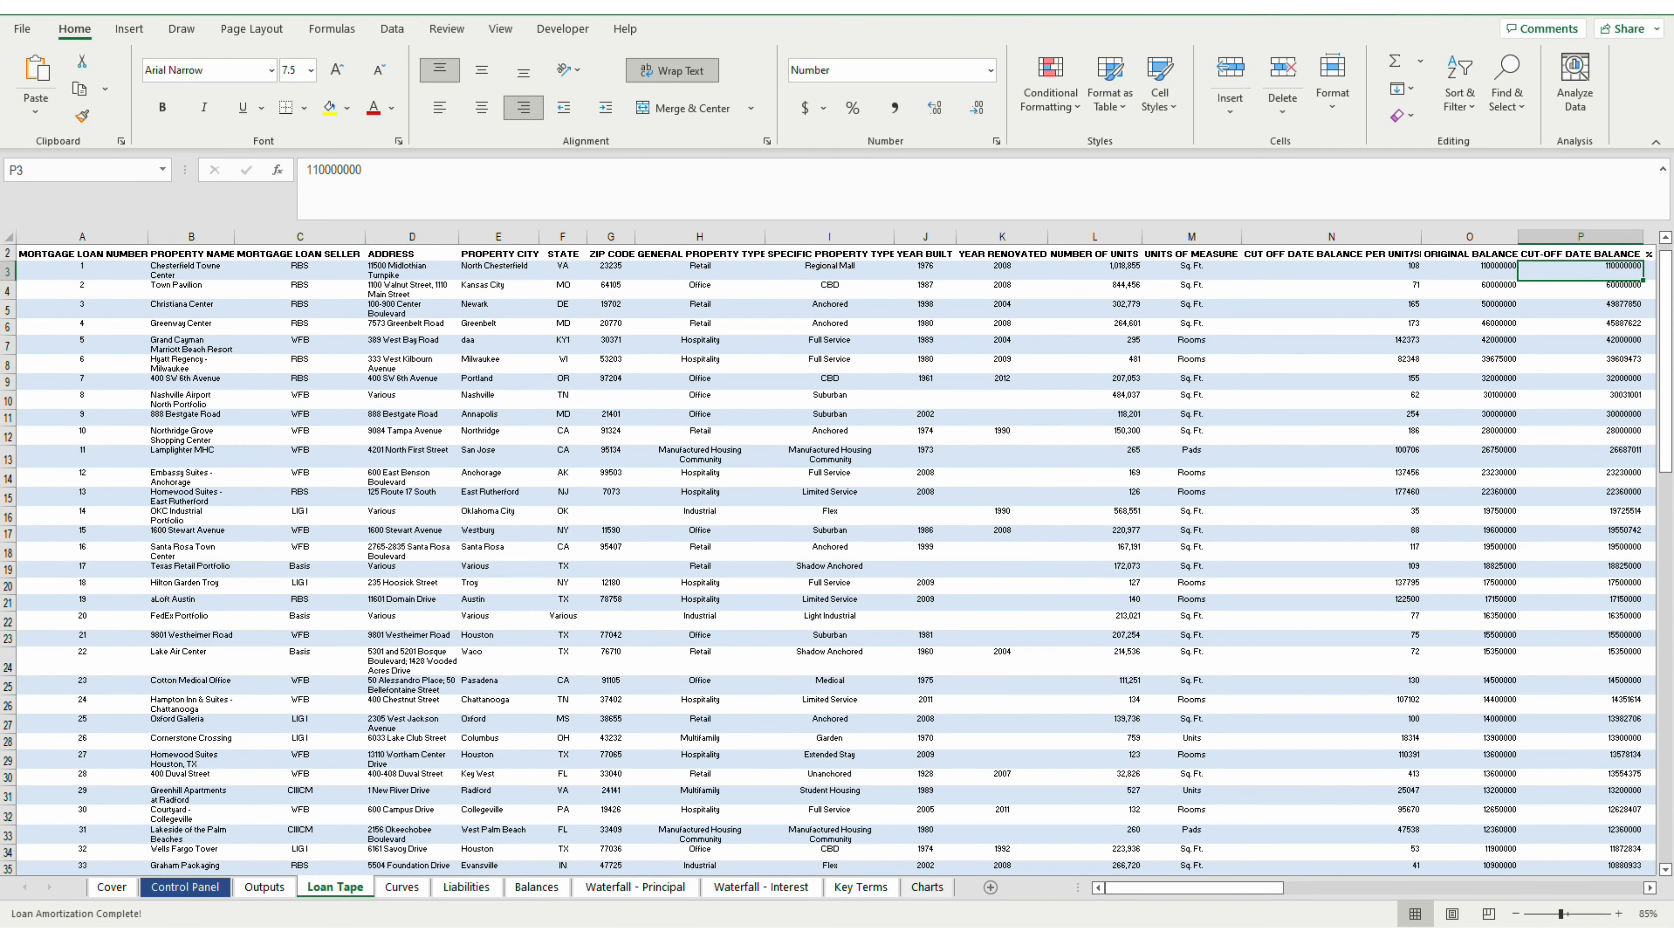
key(Right)
key(Right)
key(Right)
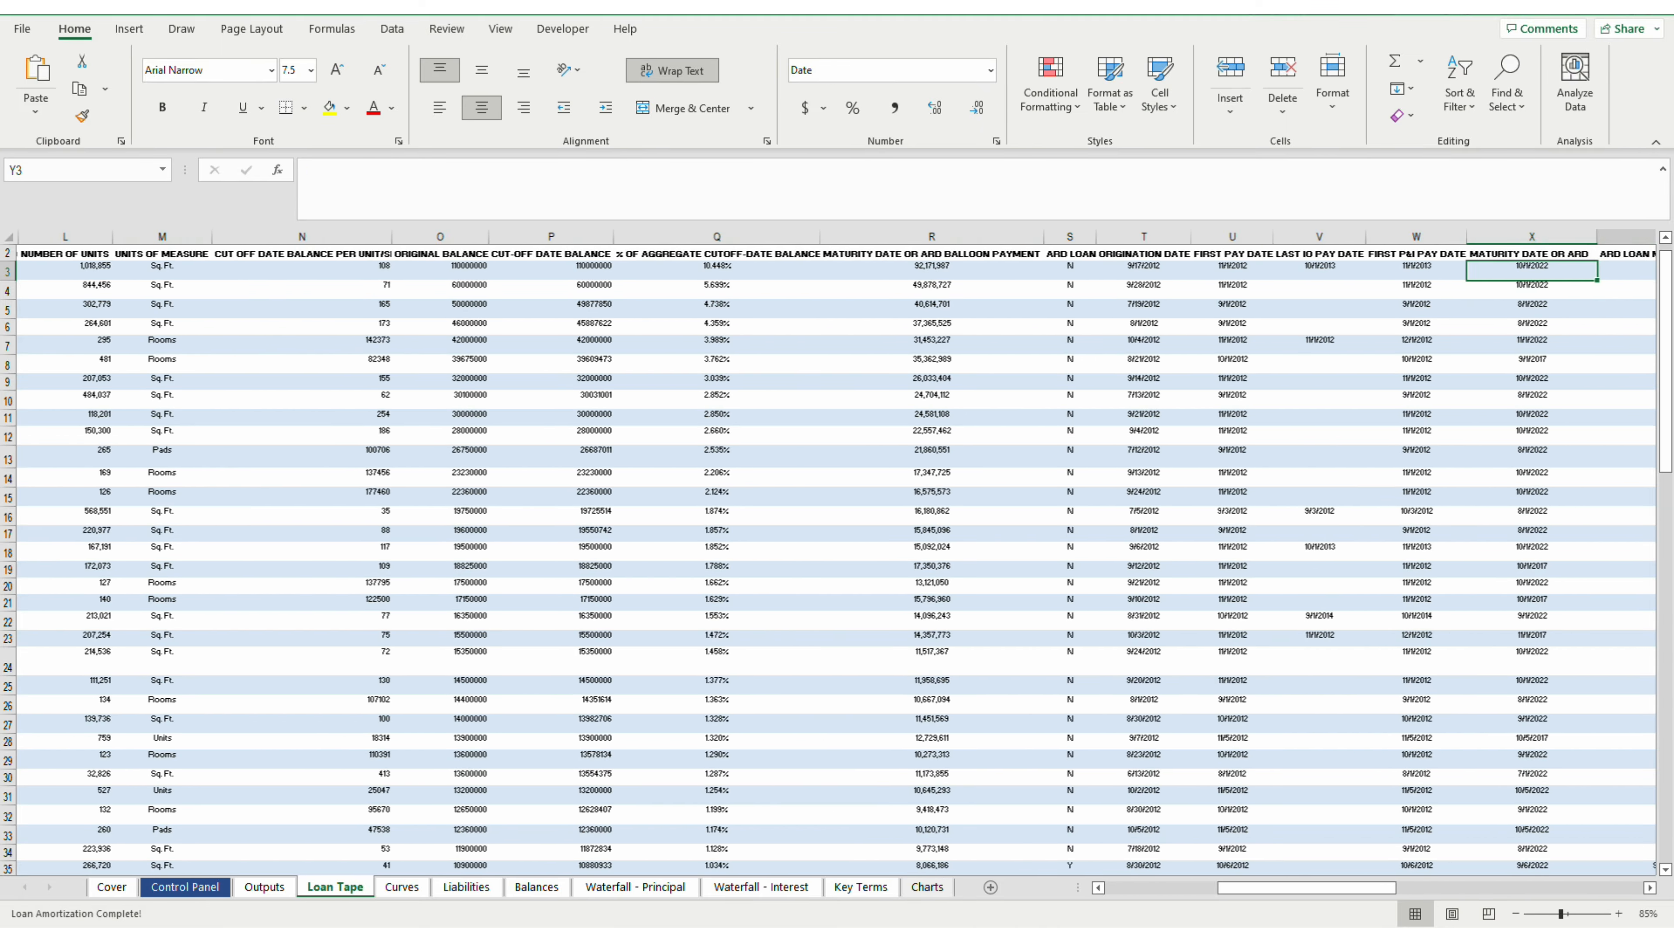
Step: Examine the first loan's origination and pay dates, mortgage rates, fees and amortization type through to its remaining term to maturity
key(Left)
key(Left)
key(Left)
key(Left)
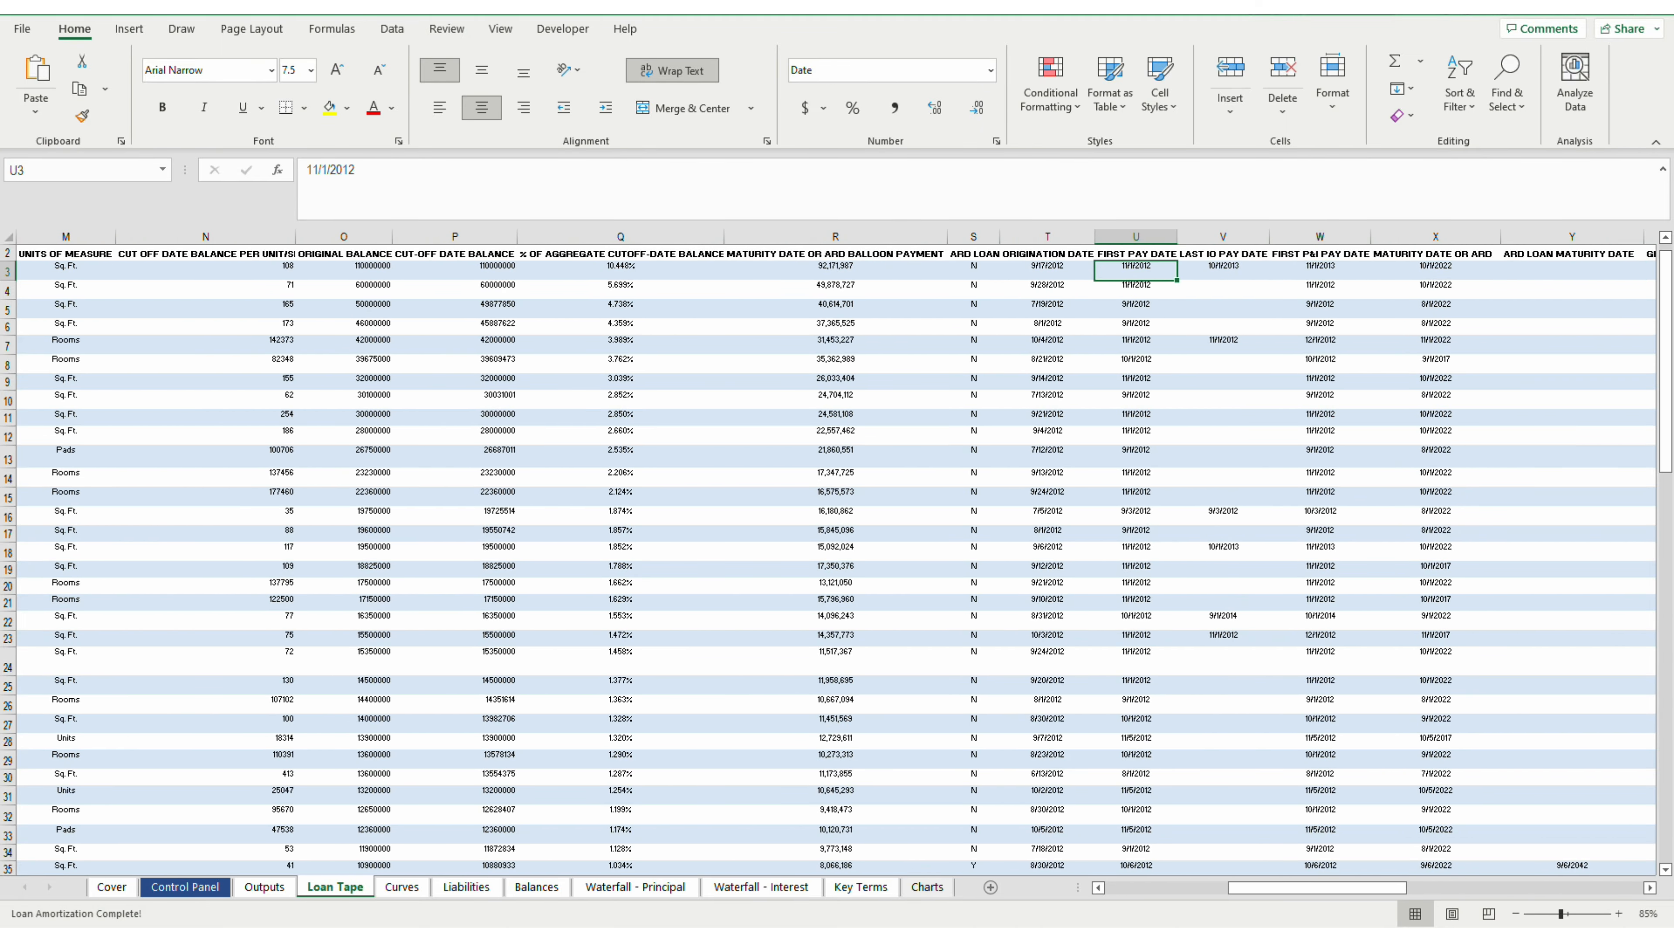
key(Left)
key(Right)
key(Right)
key(Right)
key(Right)
key(Right)
key(Right)
key(Right)
key(Right)
key(Right)
key(Right)
key(Right)
key(Right)
key(Right)
key(Right)
key(Right)
key(Right)
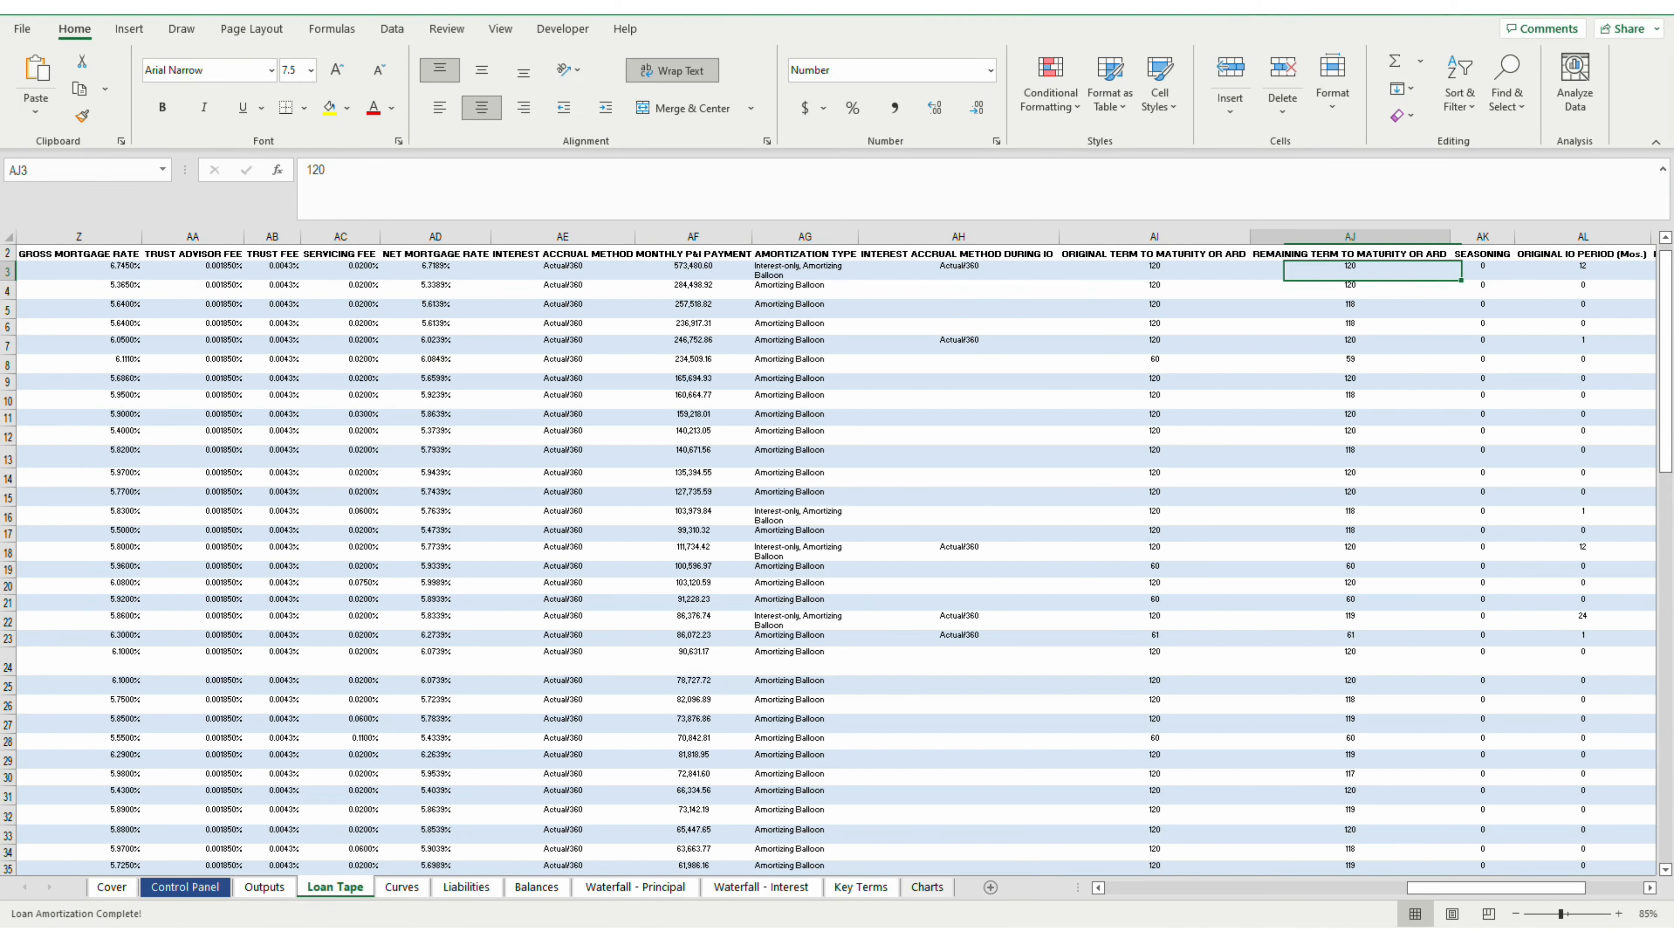
Step: Compare the remaining terms to maturity of the first few loans and return to the Waterfall - Interest sheet
key(Down)
key(Down)
key(Down)
key(Down)
key(Up)
key(Up)
key(Up)
key(Up)
key(ctrl+Page_Down)
key(ctrl+Page_Down)
key(ctrl+Page_Down)
key(ctrl+Page_Down)
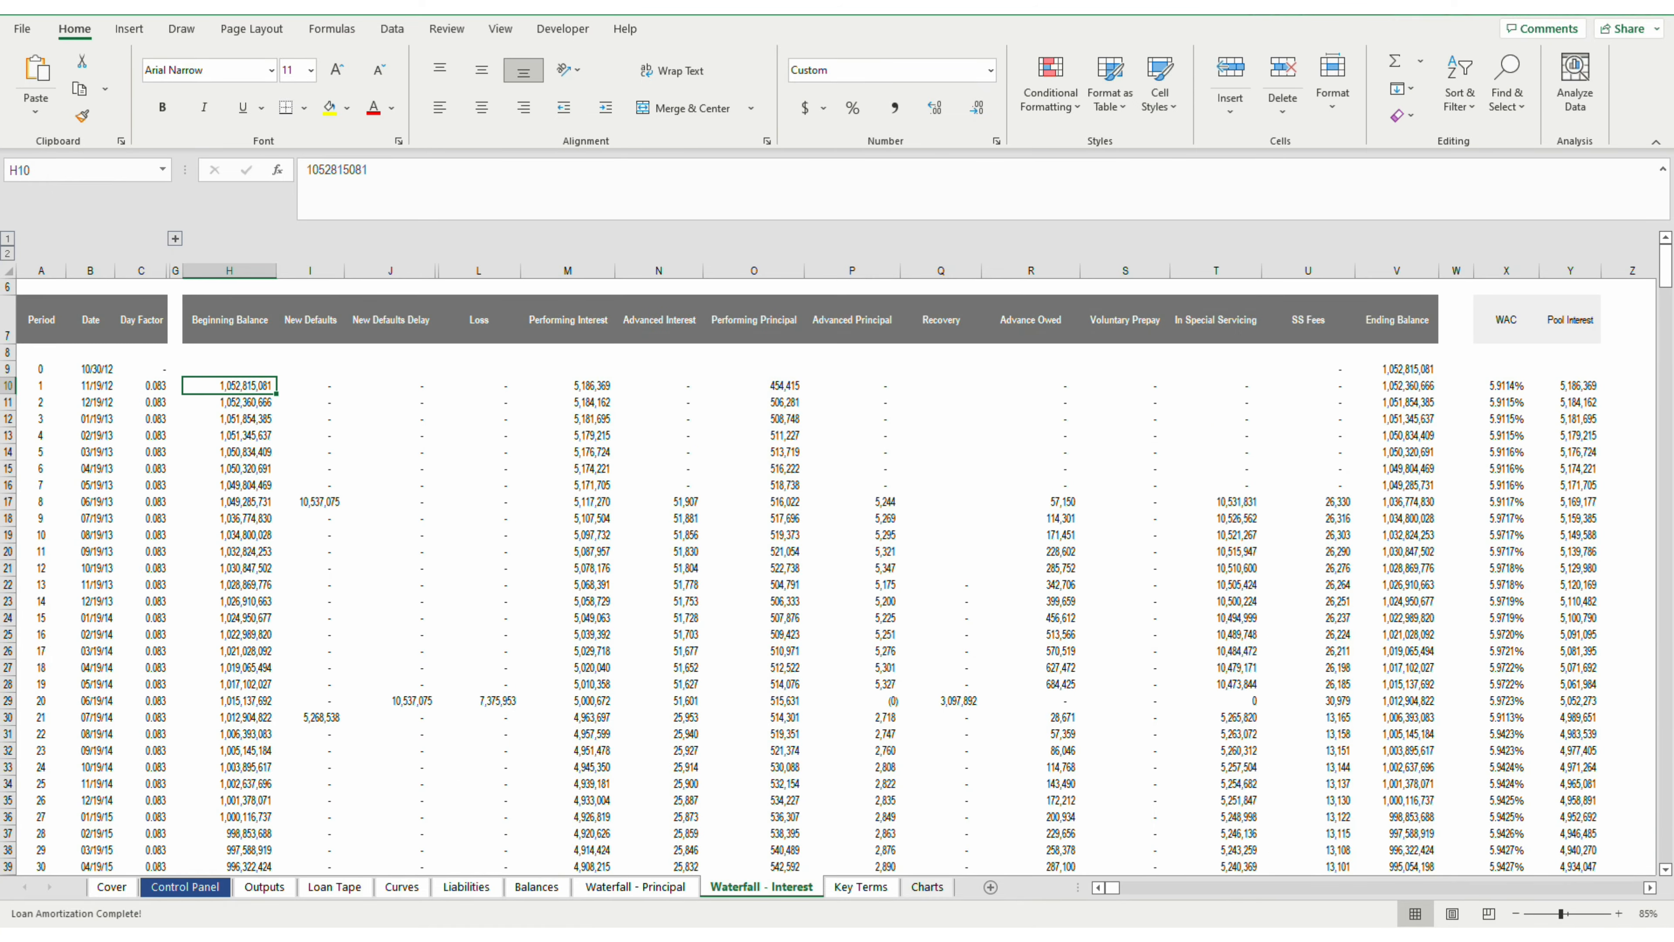
Step: Examine the period 1 cash flow columns from New Defaults across to Voluntary Prepay
key(Right)
key(Right)
key(Right)
key(Right)
key(Right)
key(Right)
key(Right)
key(Right)
key(Right)
key(Right)
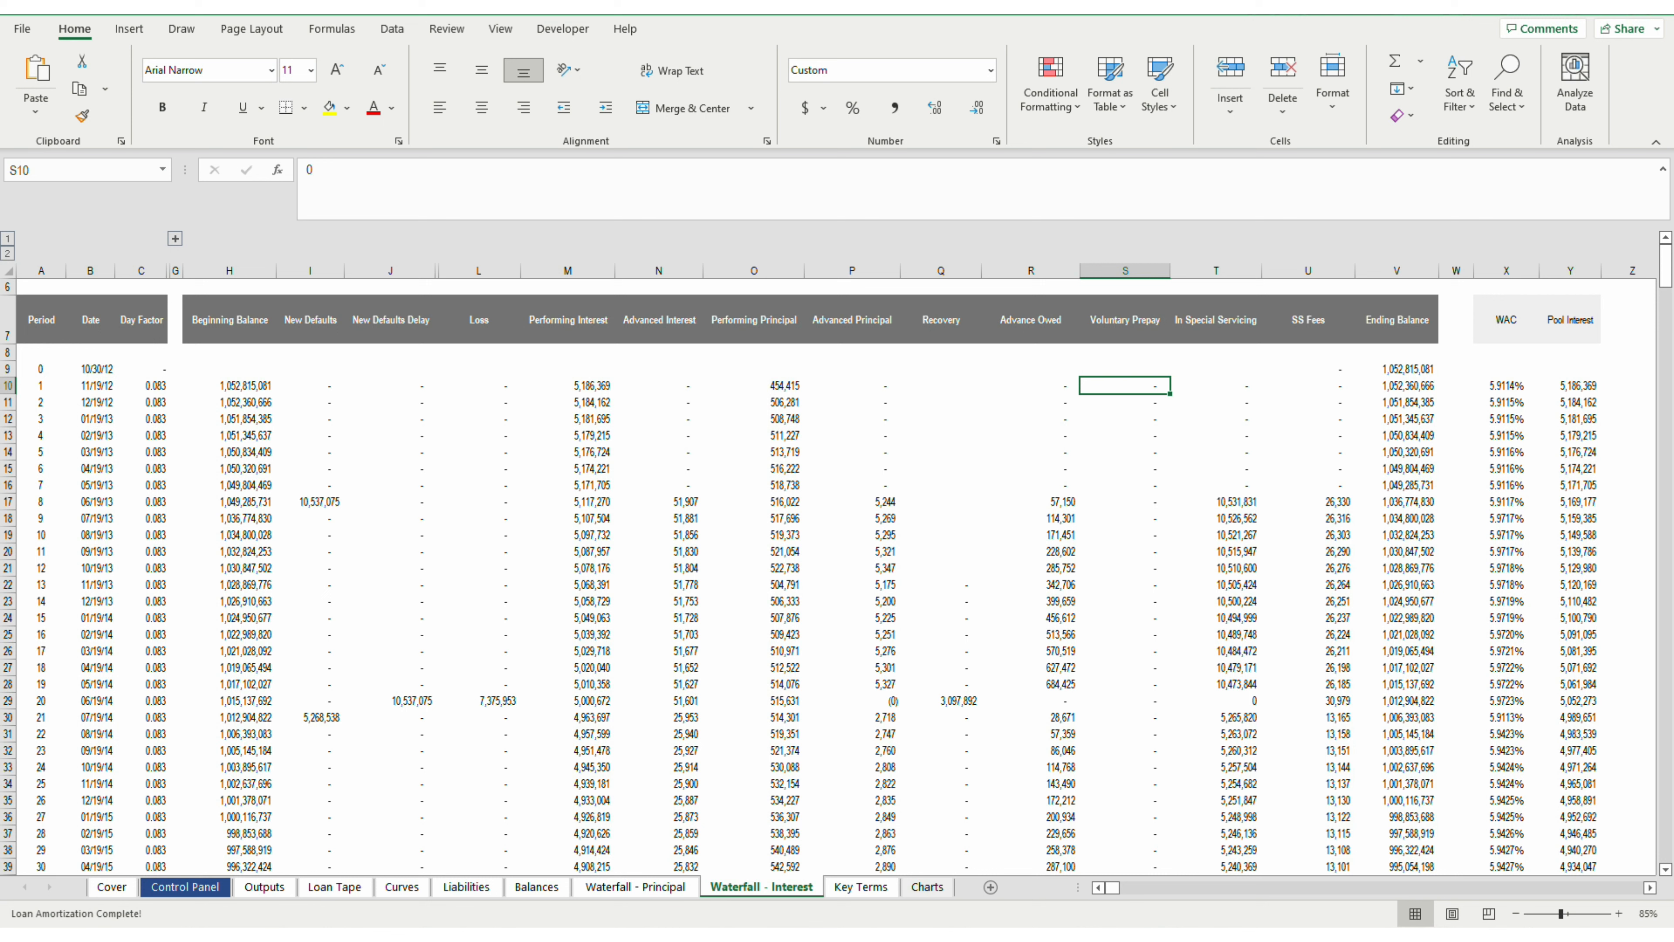
Step: Review the period 1 row back from Voluntary Prepay past Performing Interest to Loss
key(Left)
key(Left)
key(Left)
key(Left)
key(Left)
key(Left)
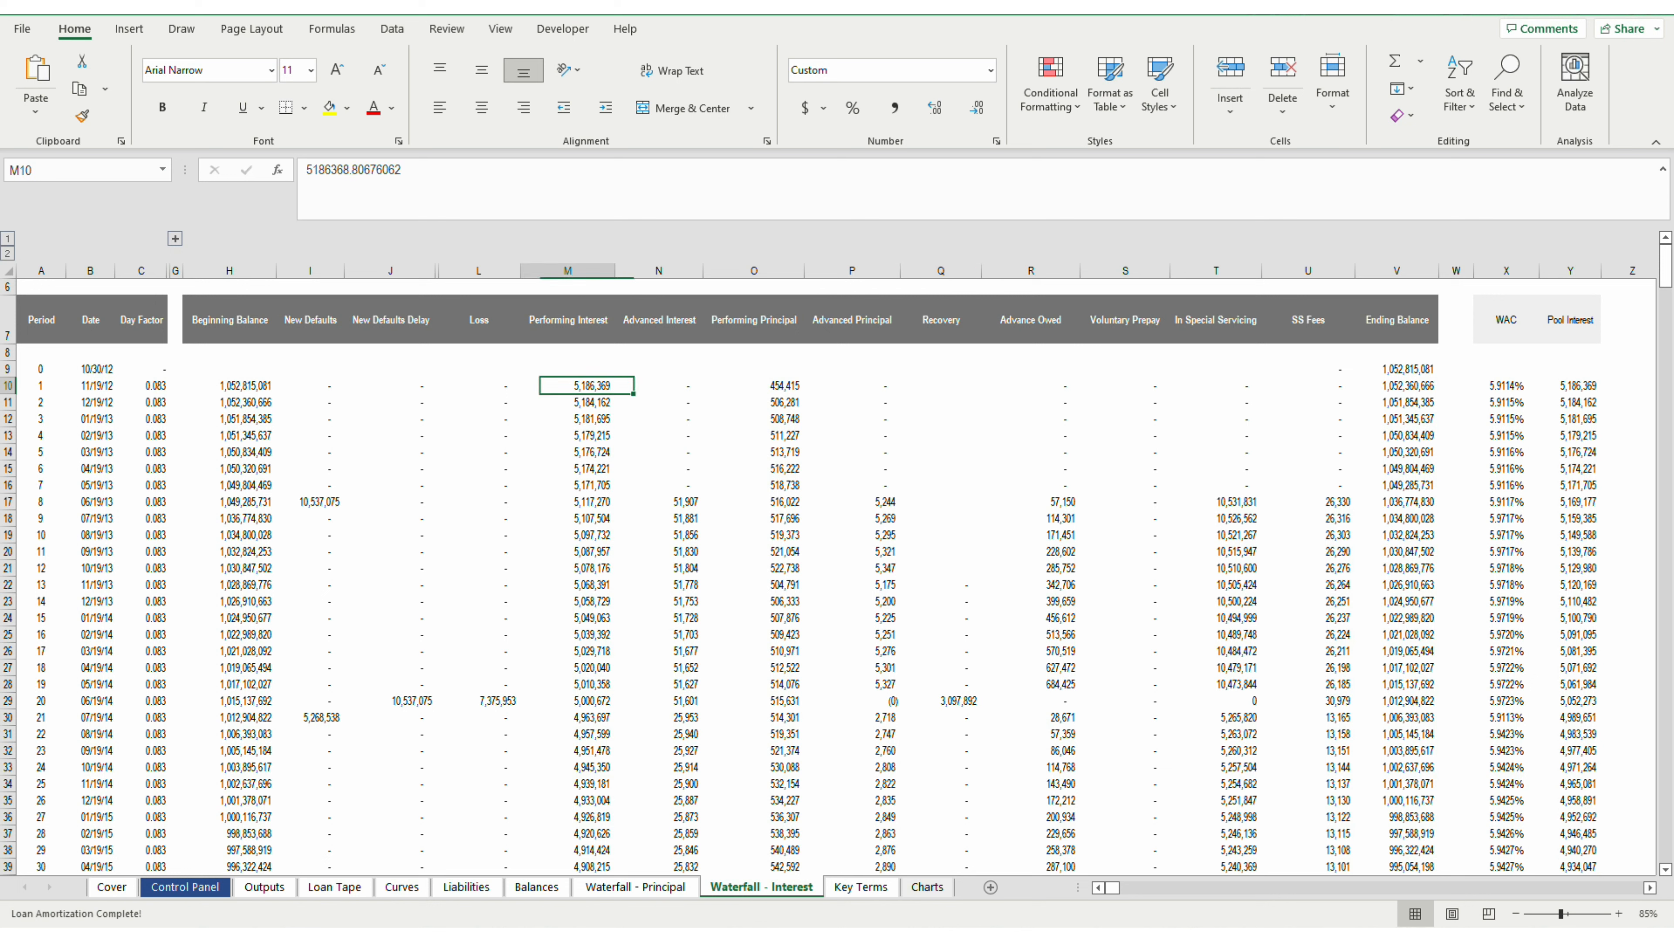
key(Left)
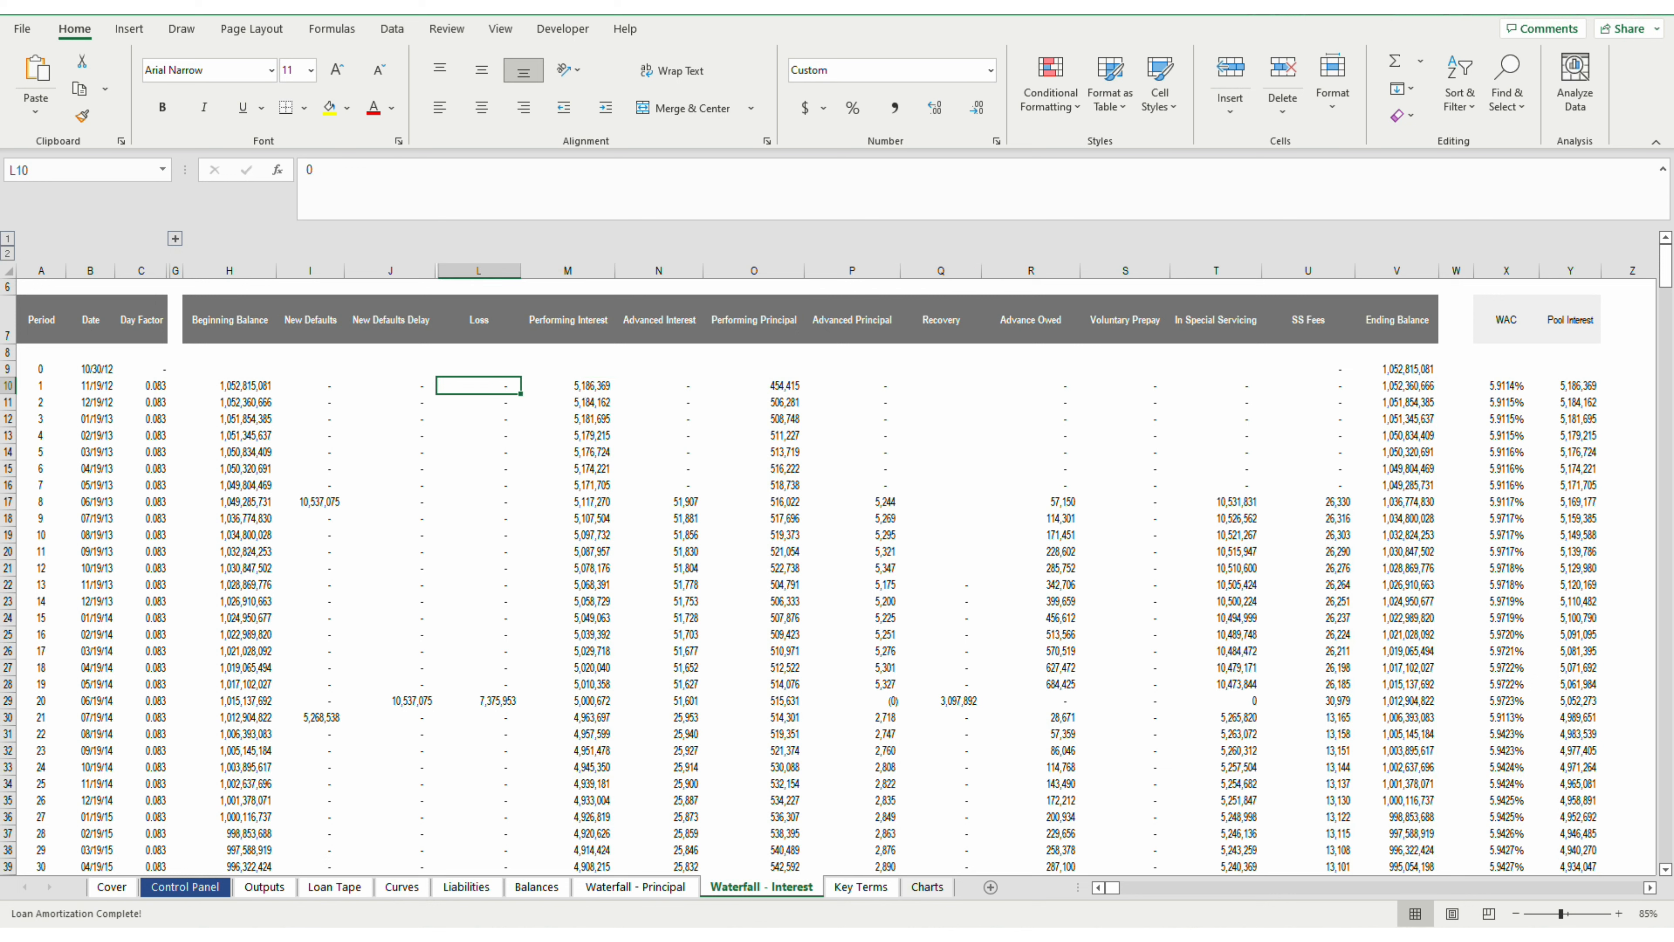
Step: Locate the first new default in the New Defaults column at period 8
key(Left)
key(Left)
key(Down)
key(Down)
key(Down)
key(Down)
key(Down)
key(Down)
key(Down)
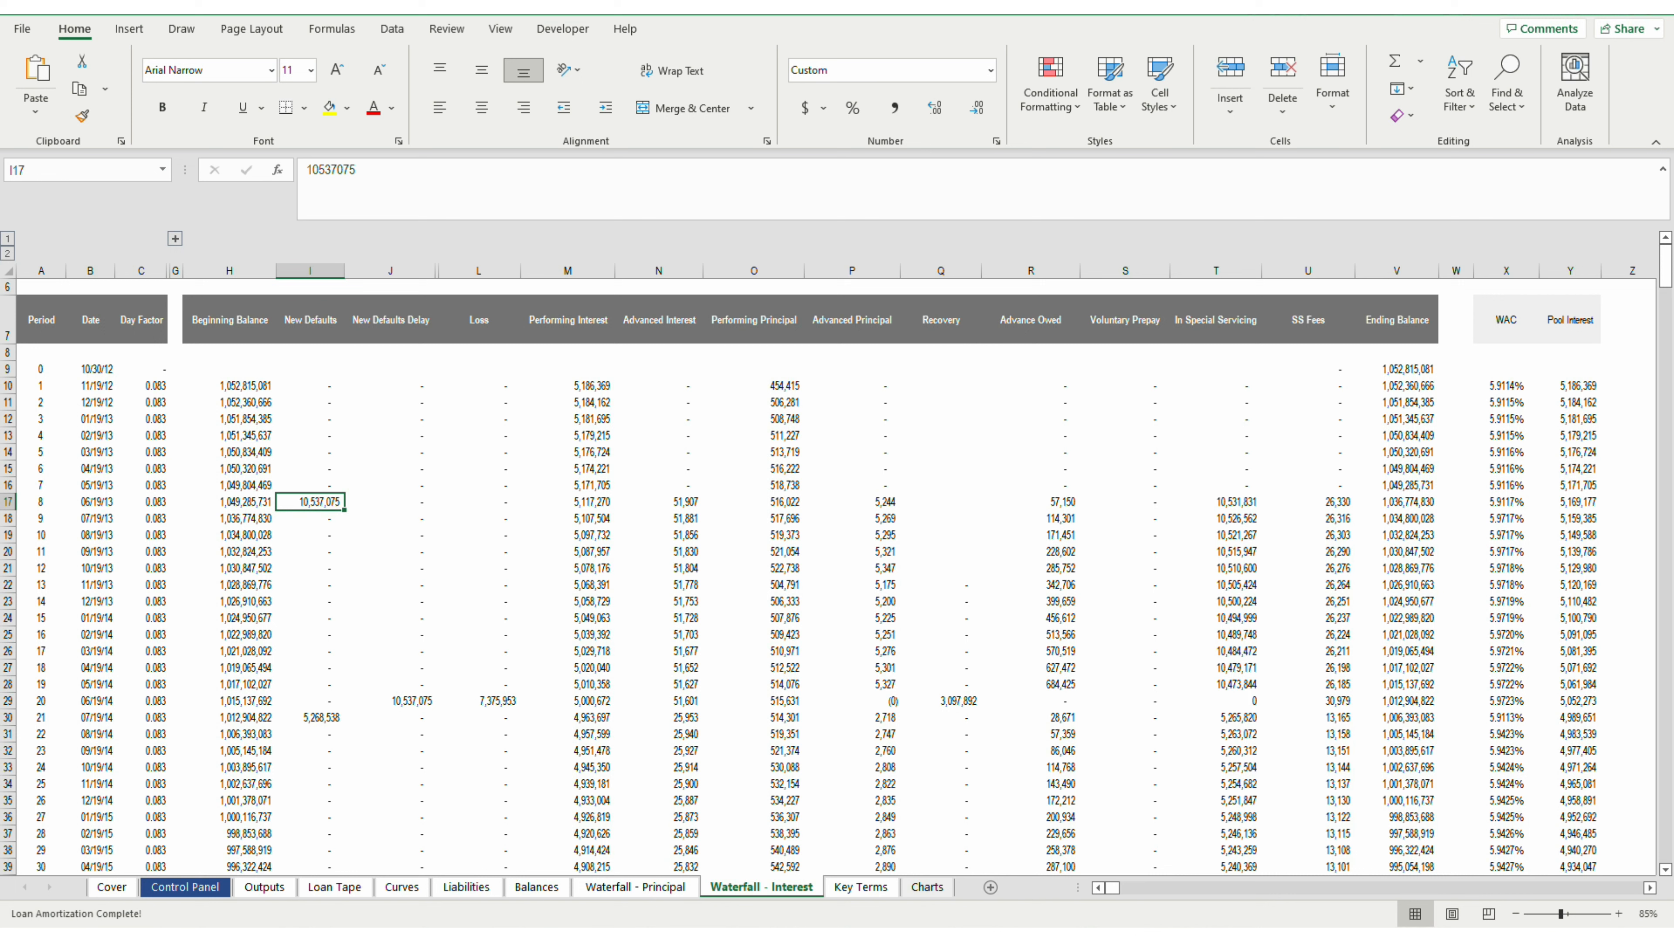
Step: Trace the period 8 default through the default delay column to the loss and recovery in period 20
key(Right)
key(Down)
key(Down)
key(Down)
key(Down)
key(Down)
key(Down)
key(Down)
key(Down)
key(Down)
key(Down)
key(Down)
key(Right)
key(Right)
key(Right)
key(Right)
key(Right)
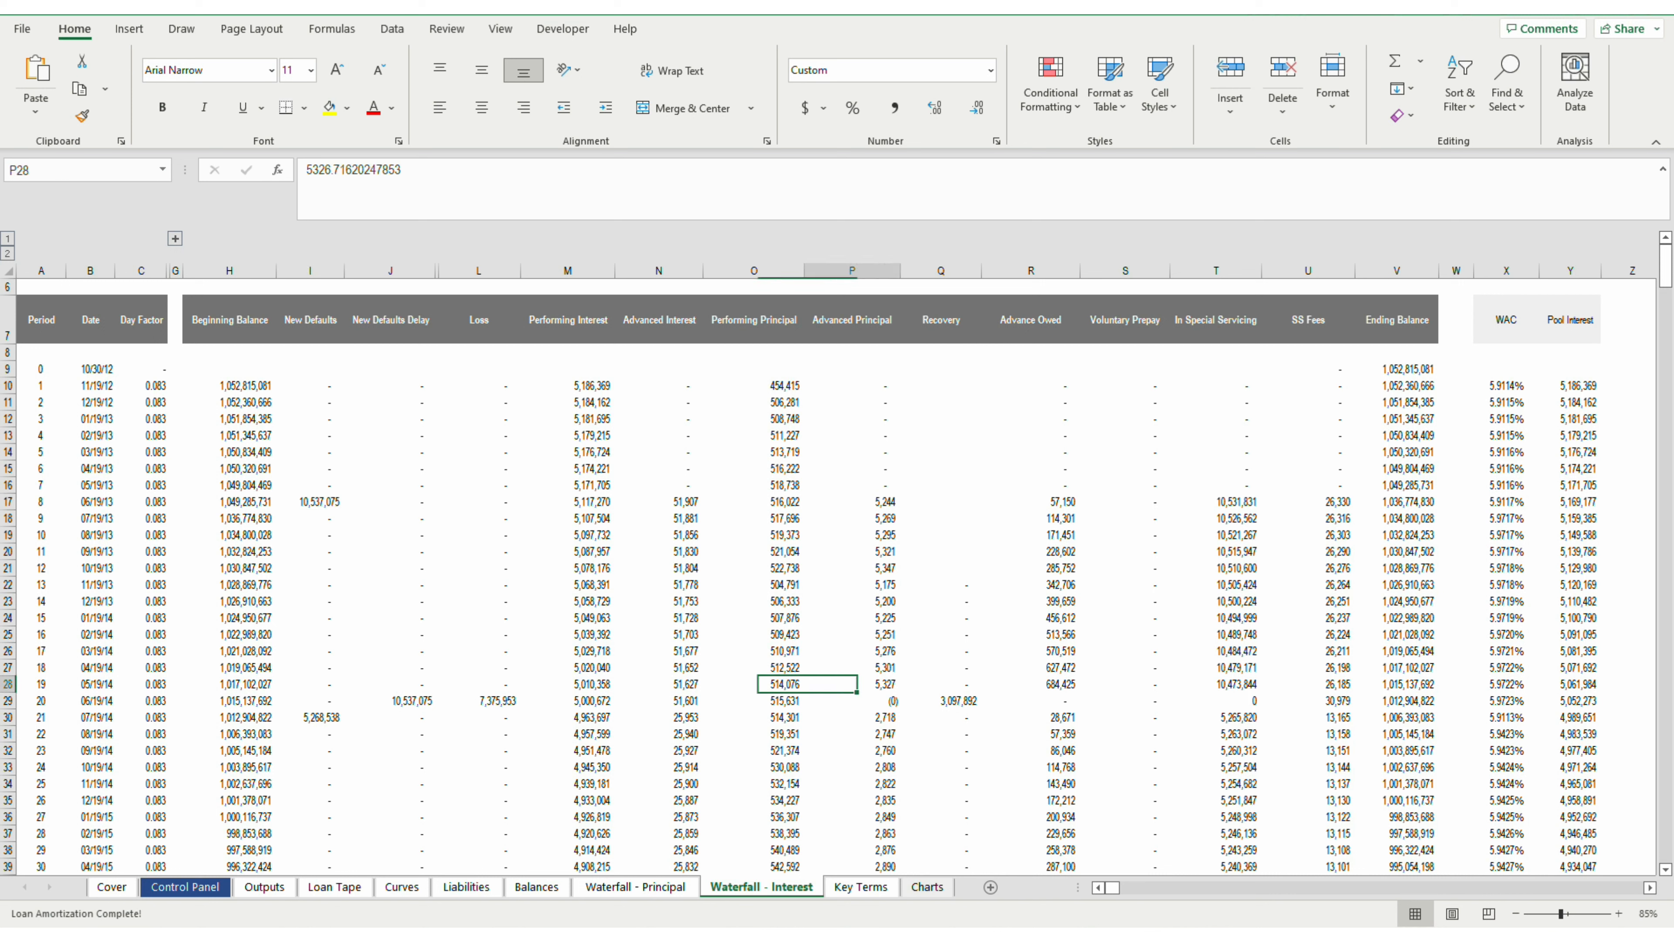
key(Right)
key(Right)
key(Down)
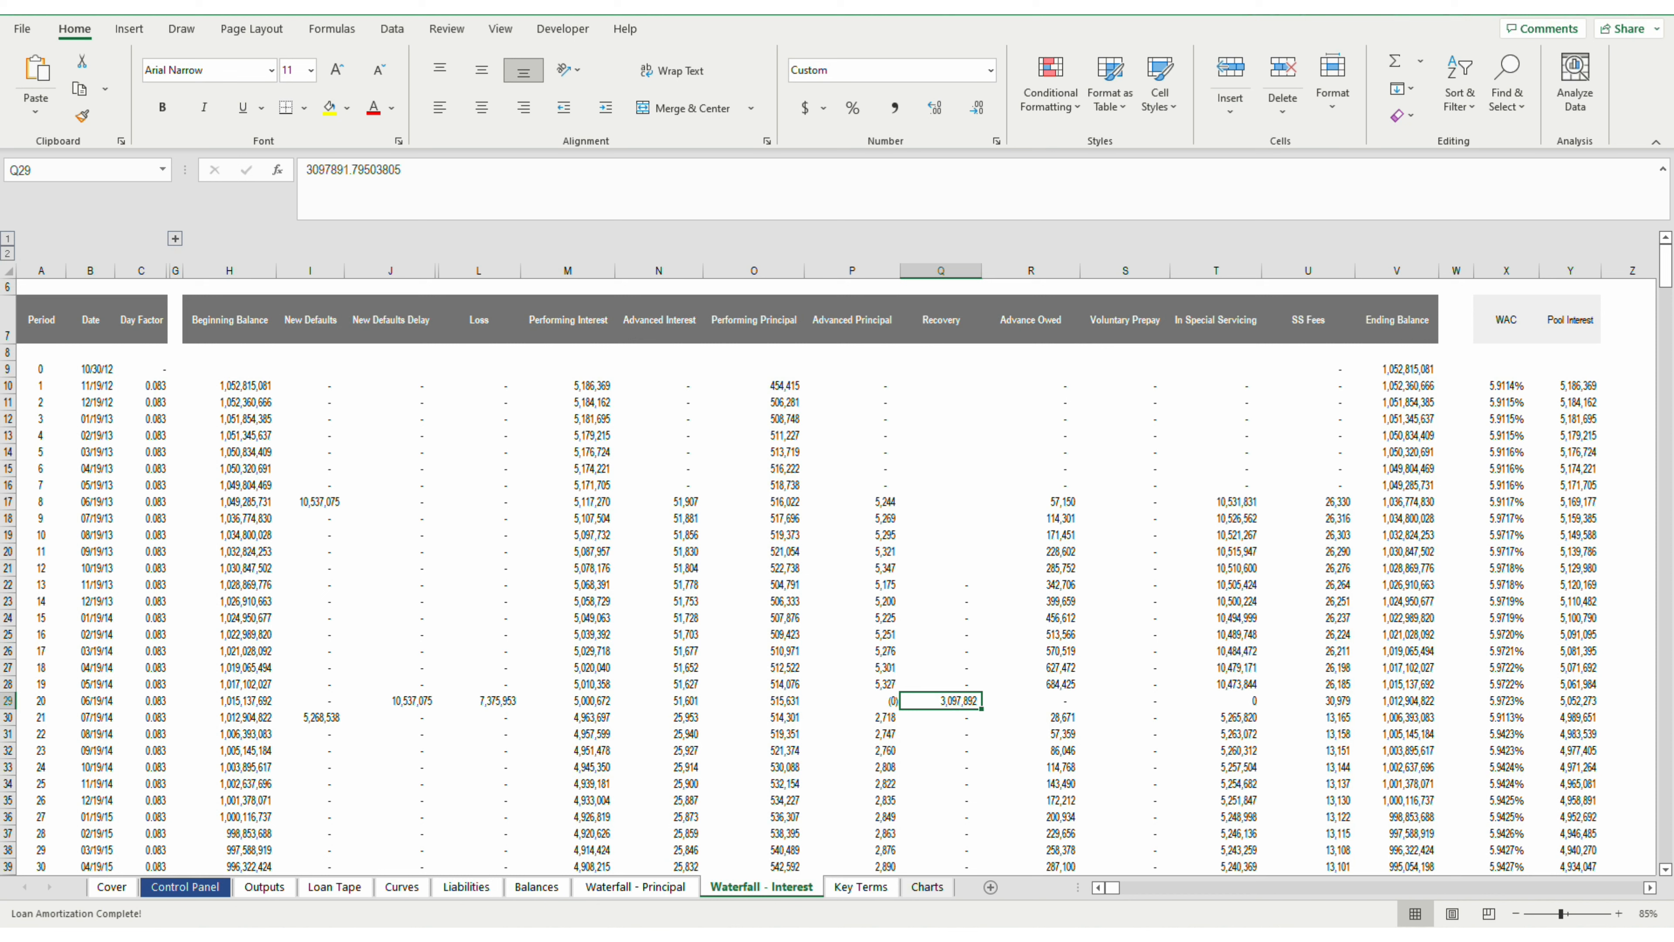
Step: Examine the Advanced Principal amounts from period 20 back up to the period of the first default
key(Left)
key(Up)
key(Up)
key(Up)
key(Up)
key(Up)
key(Up)
key(Up)
key(Up)
key(Up)
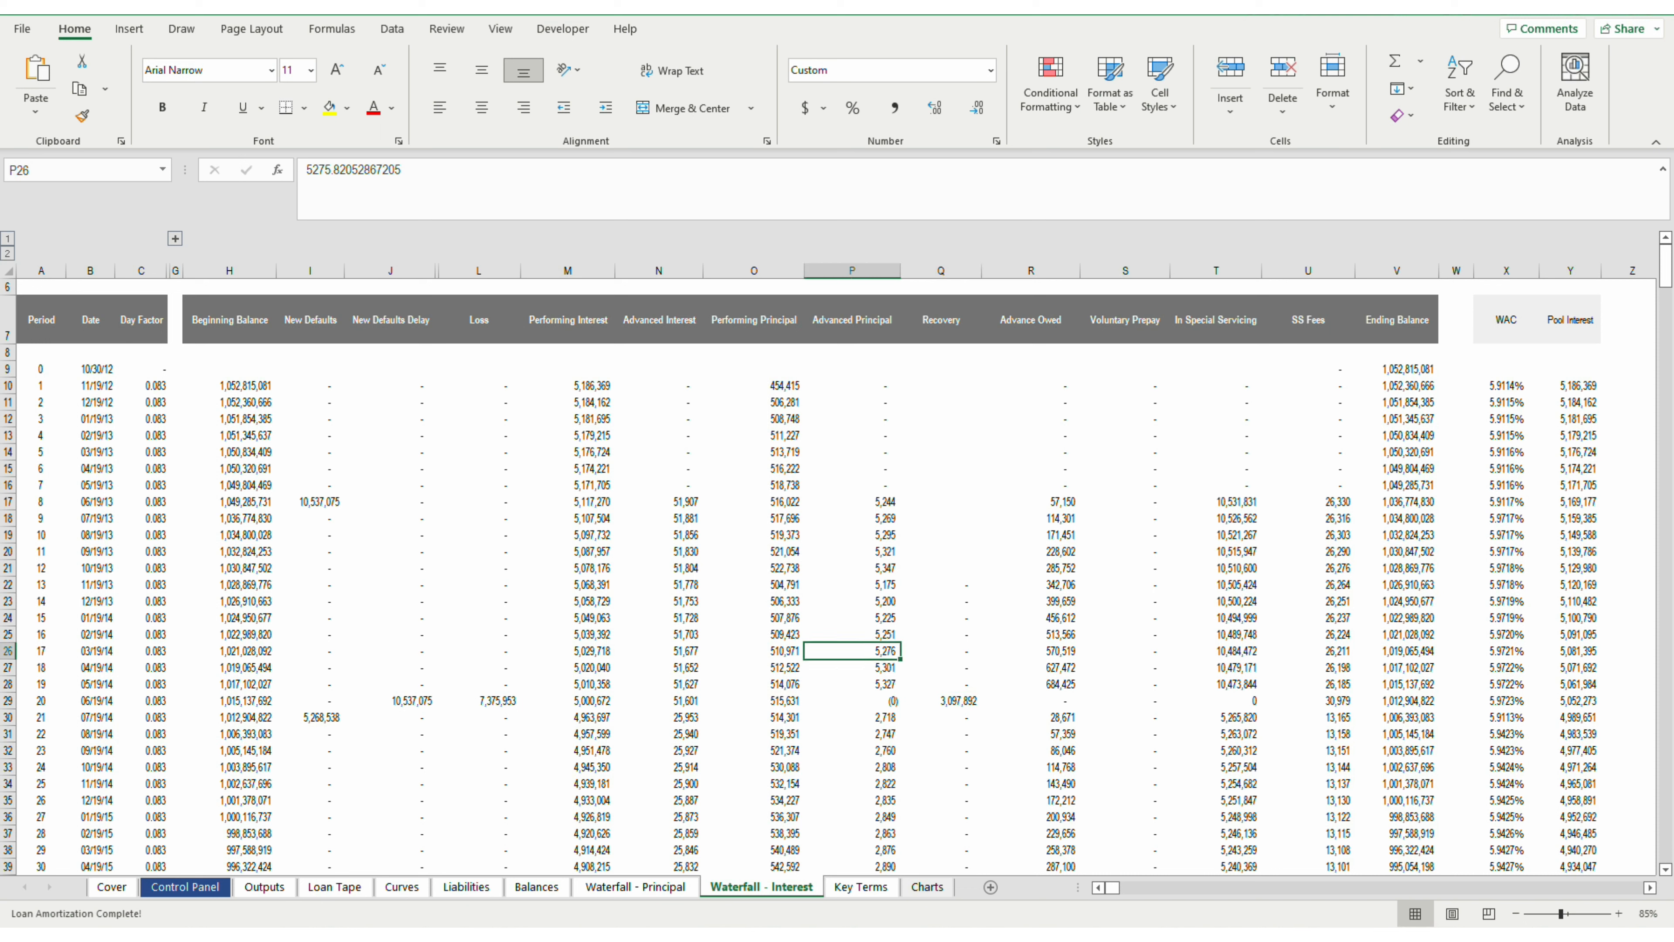
key(Up)
key(Up)
key(Up)
Step: Check the In Special Servicing balance for period 8
key(Right)
key(Right)
key(Right)
key(Right)
key(Right)
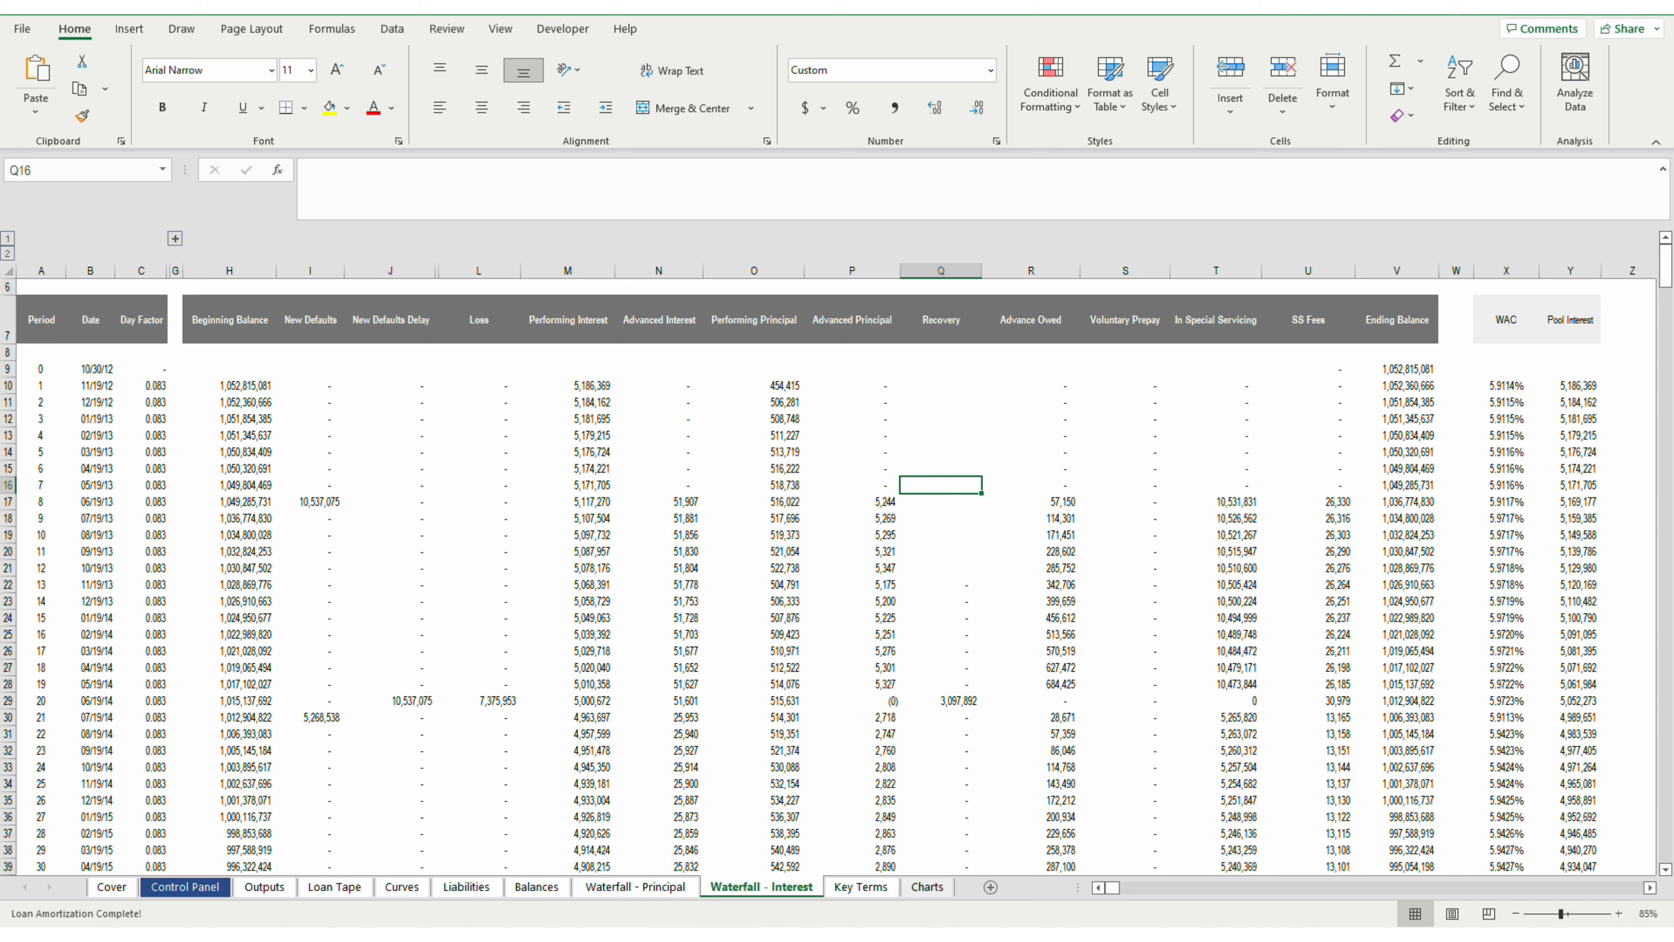
key(Left)
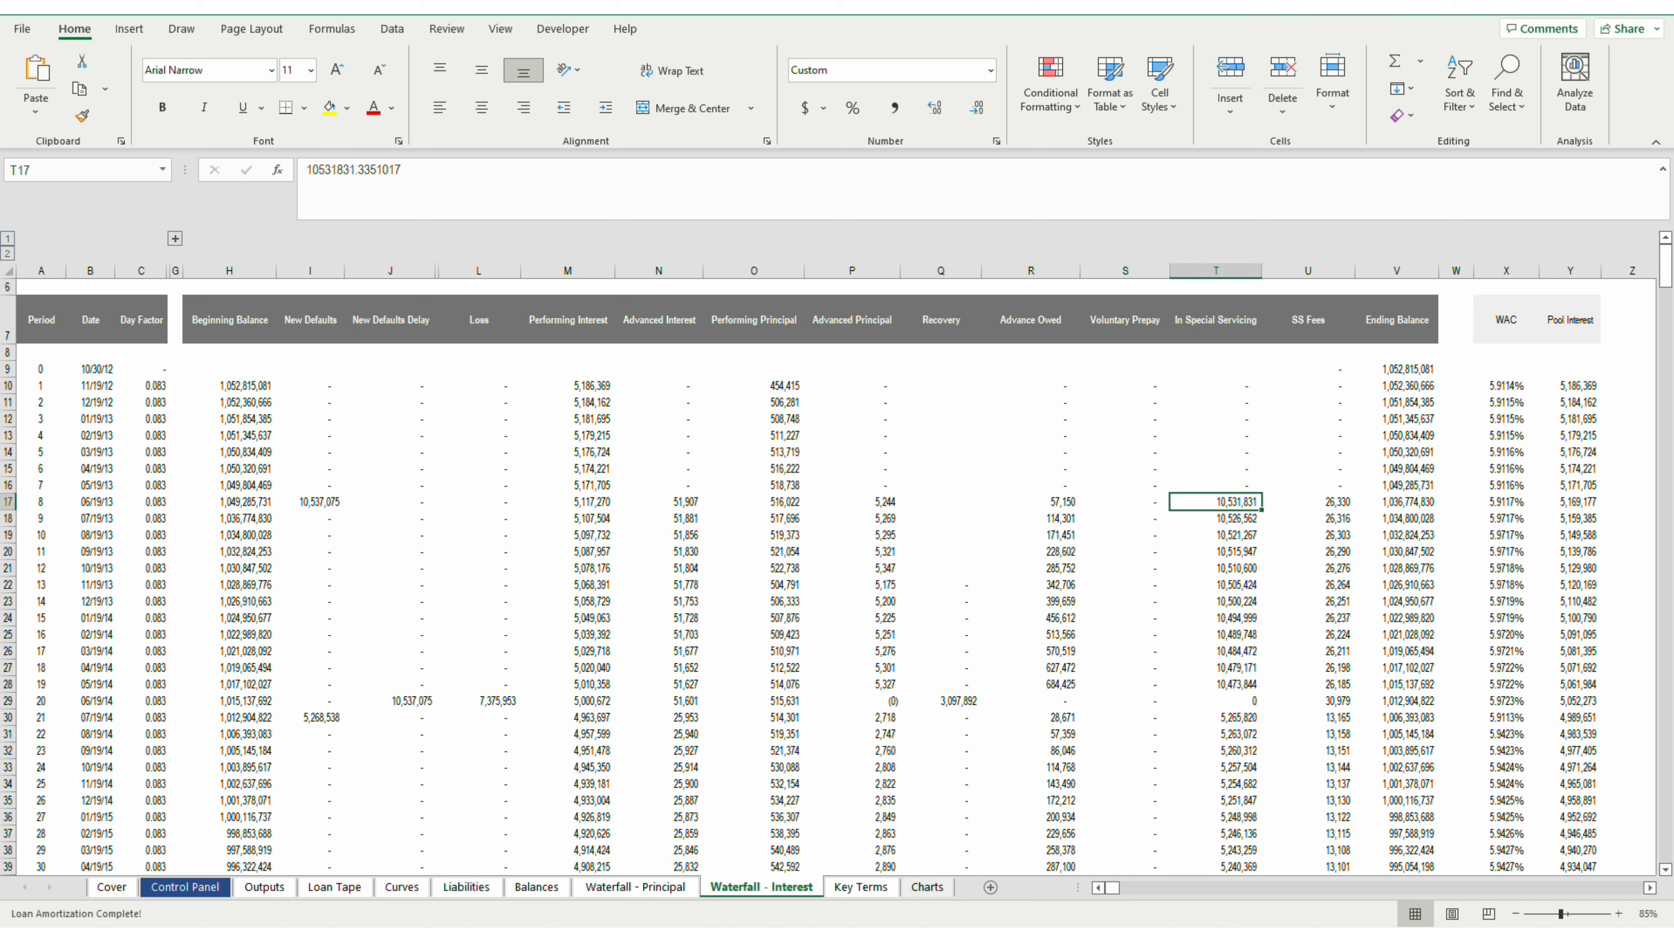
Step: Highlight the In Special Servicing balances from period 8 downward to examine how they run after the default
key(shift+Down)
key(shift+Down)
key(shift+Down)
key(shift+Down)
key(shift+Down)
key(shift+Down)
key(shift+Down)
key(shift+Down)
key(shift+Down)
key(shift+Down)
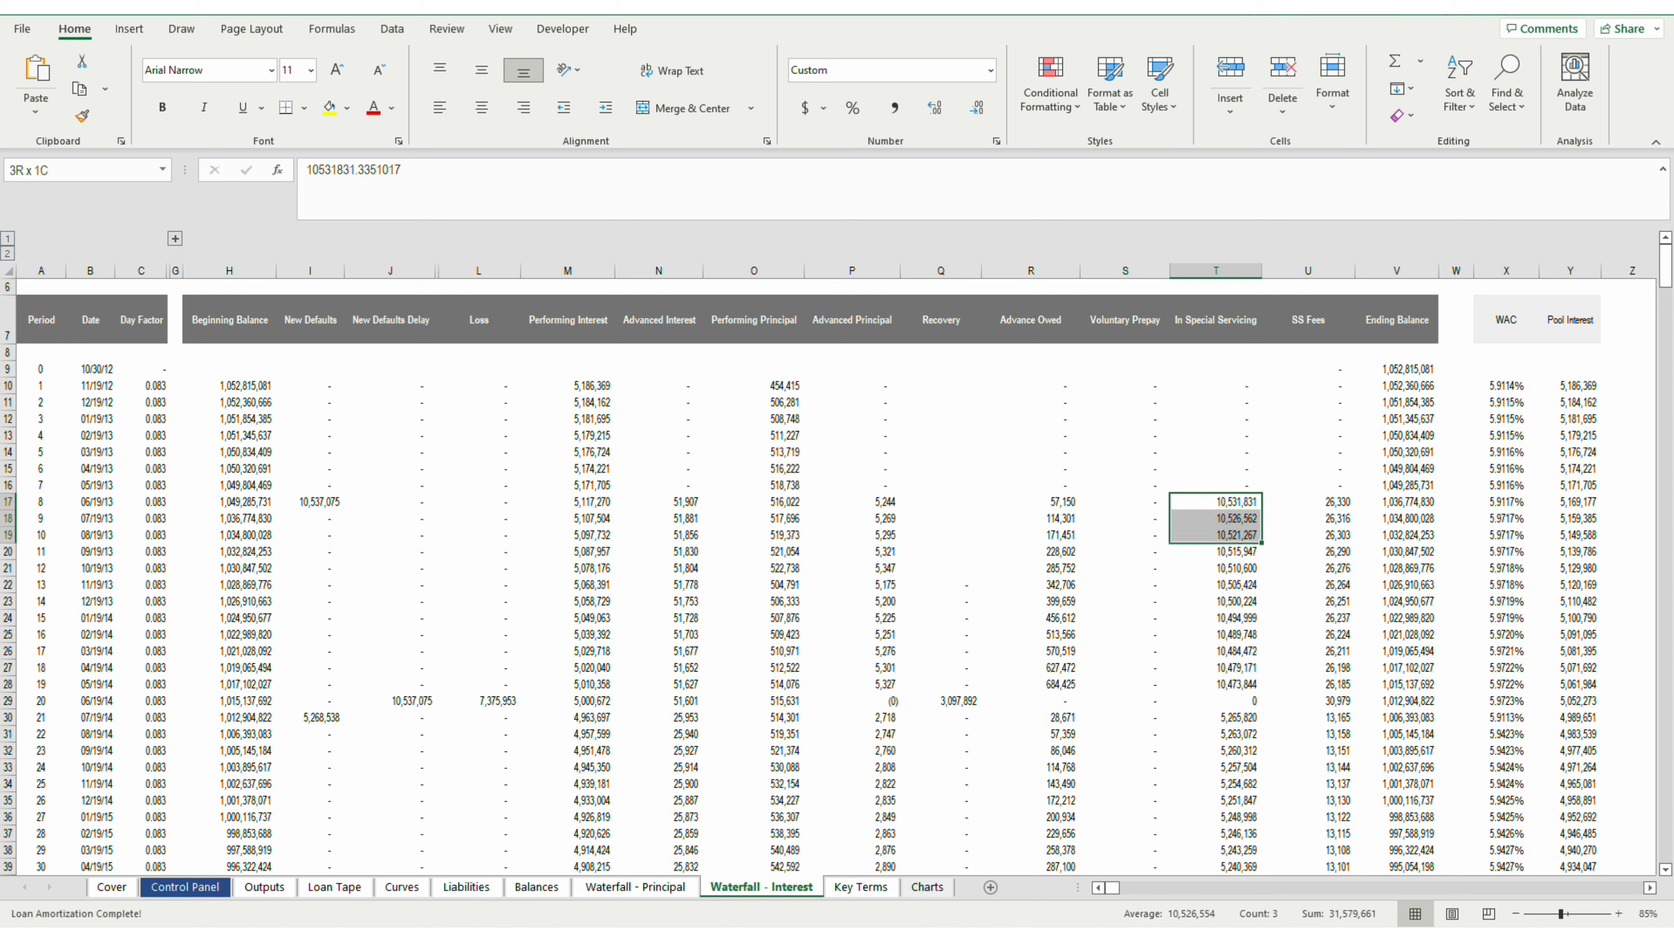
key(Down)
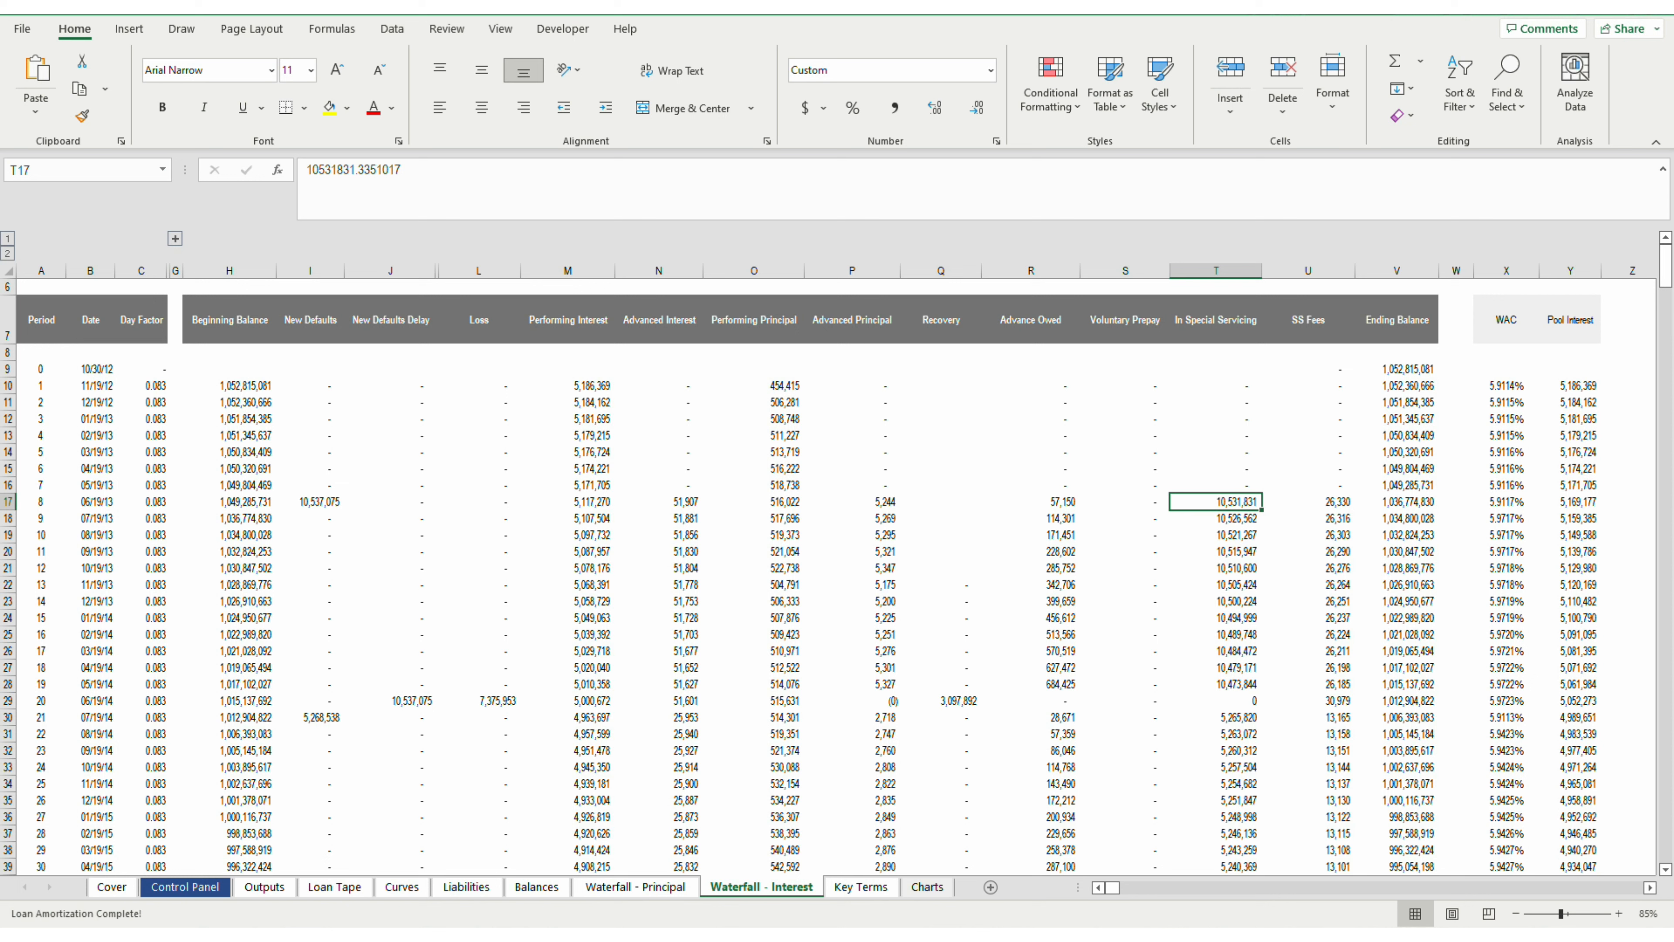
Step: Follow the In Special Servicing balances down to period 20 and check that period's SS Fees
key(Down)
key(Down)
key(Down)
key(Down)
key(Down)
key(Down)
key(Down)
key(Down)
key(Down)
key(Down)
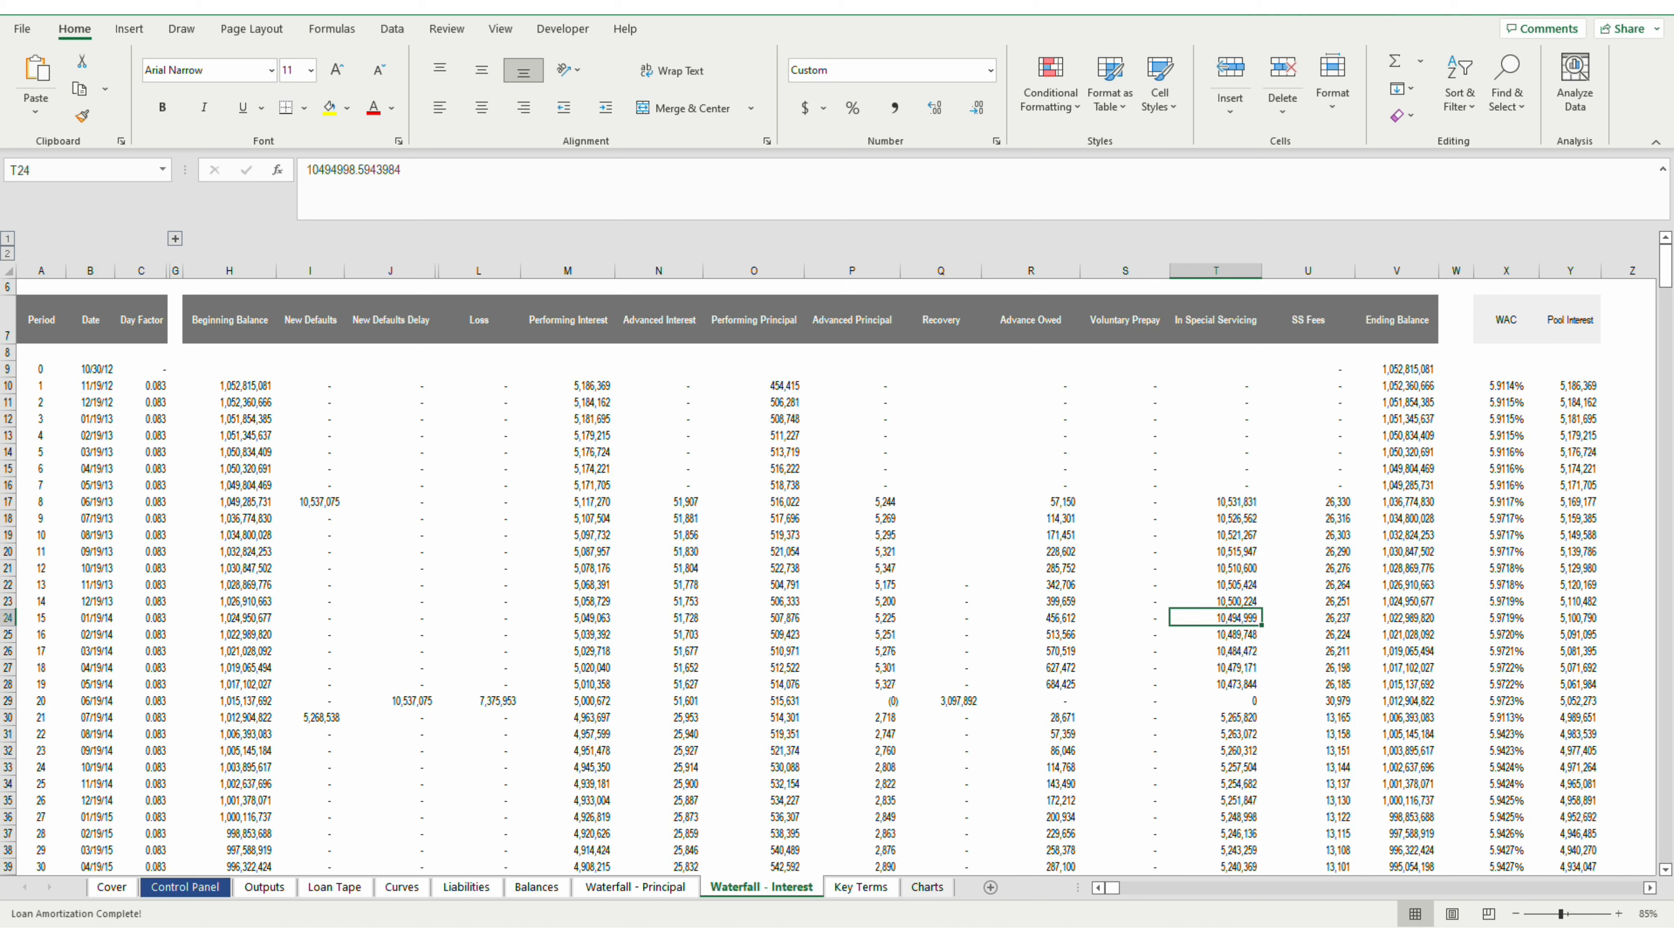
key(Down)
key(Down)
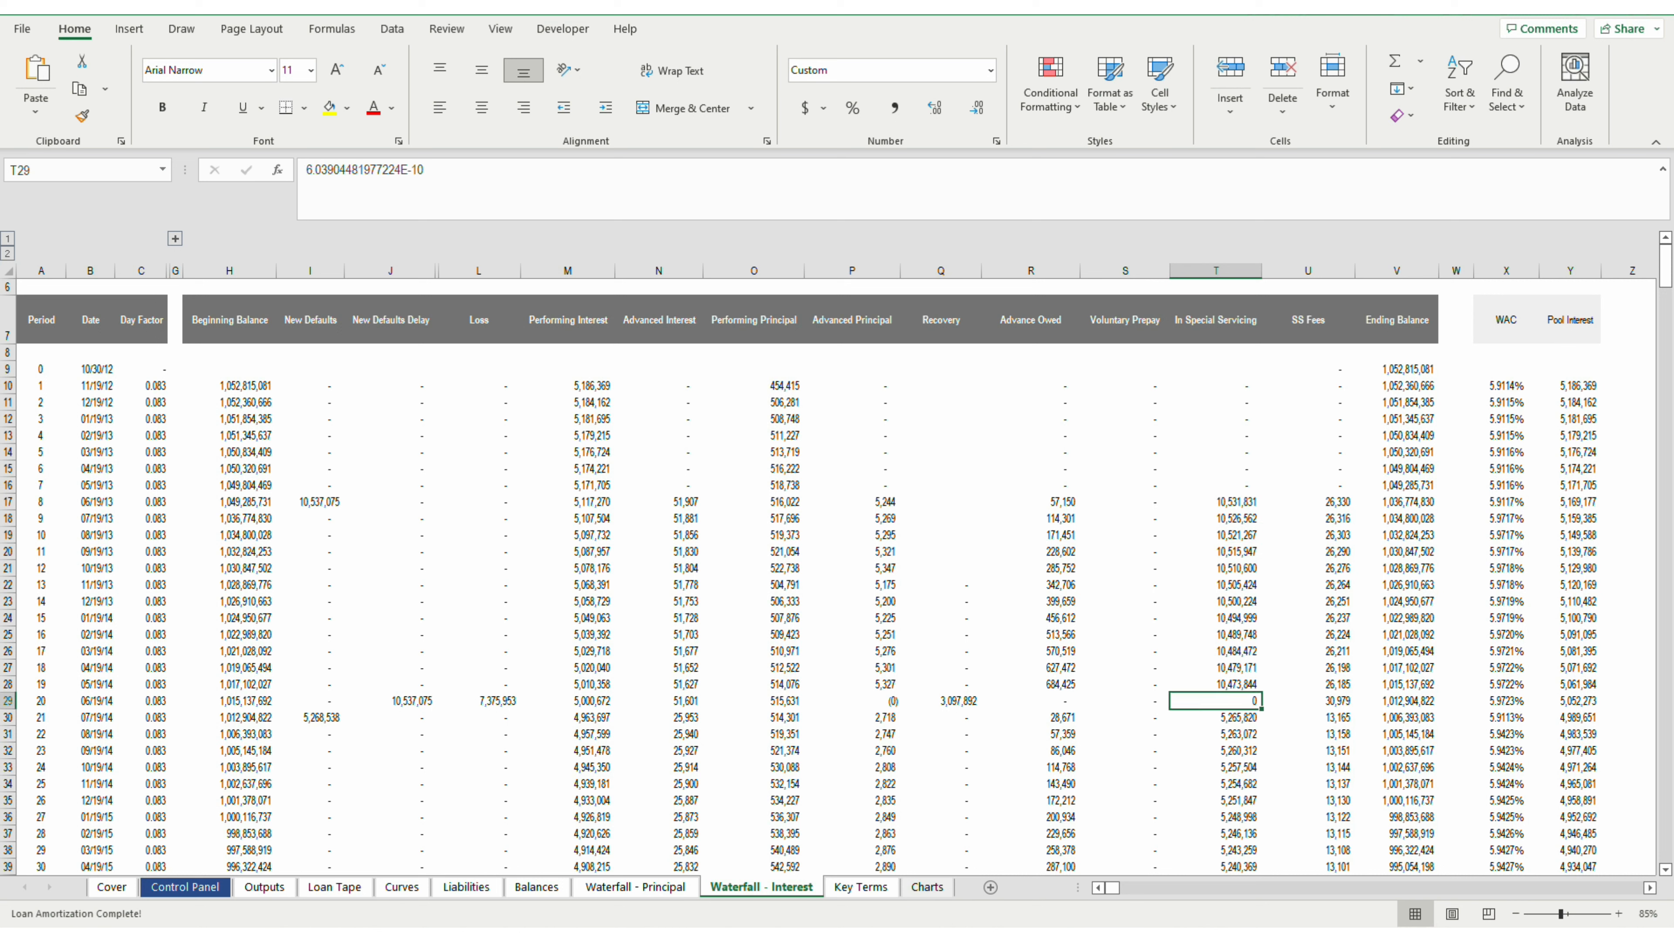
key(Right)
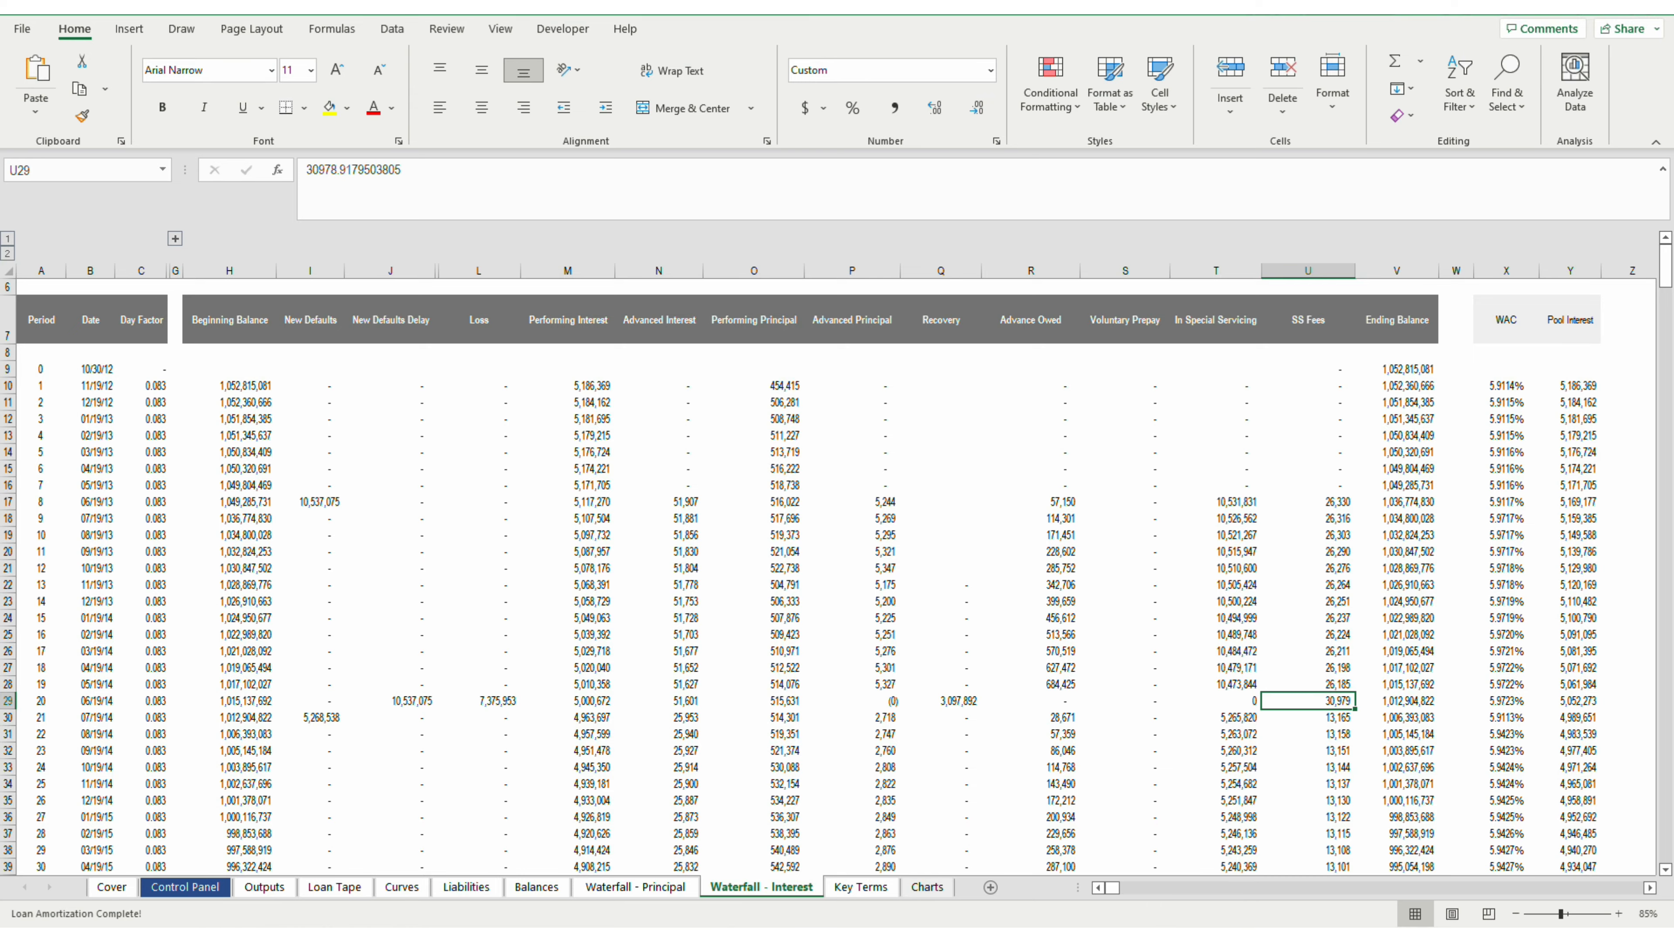
Step: Set Servicer Advance to No in the Servicer Inputs on the Control Panel sheet
key(ctrl+Page_Up)
key(ctrl+Page_Up)
key(ctrl+Page_Up)
key(ctrl+Page_Up)
key(ctrl+Page_Up)
key(ctrl+Page_Up)
key(ctrl+Page_Up)
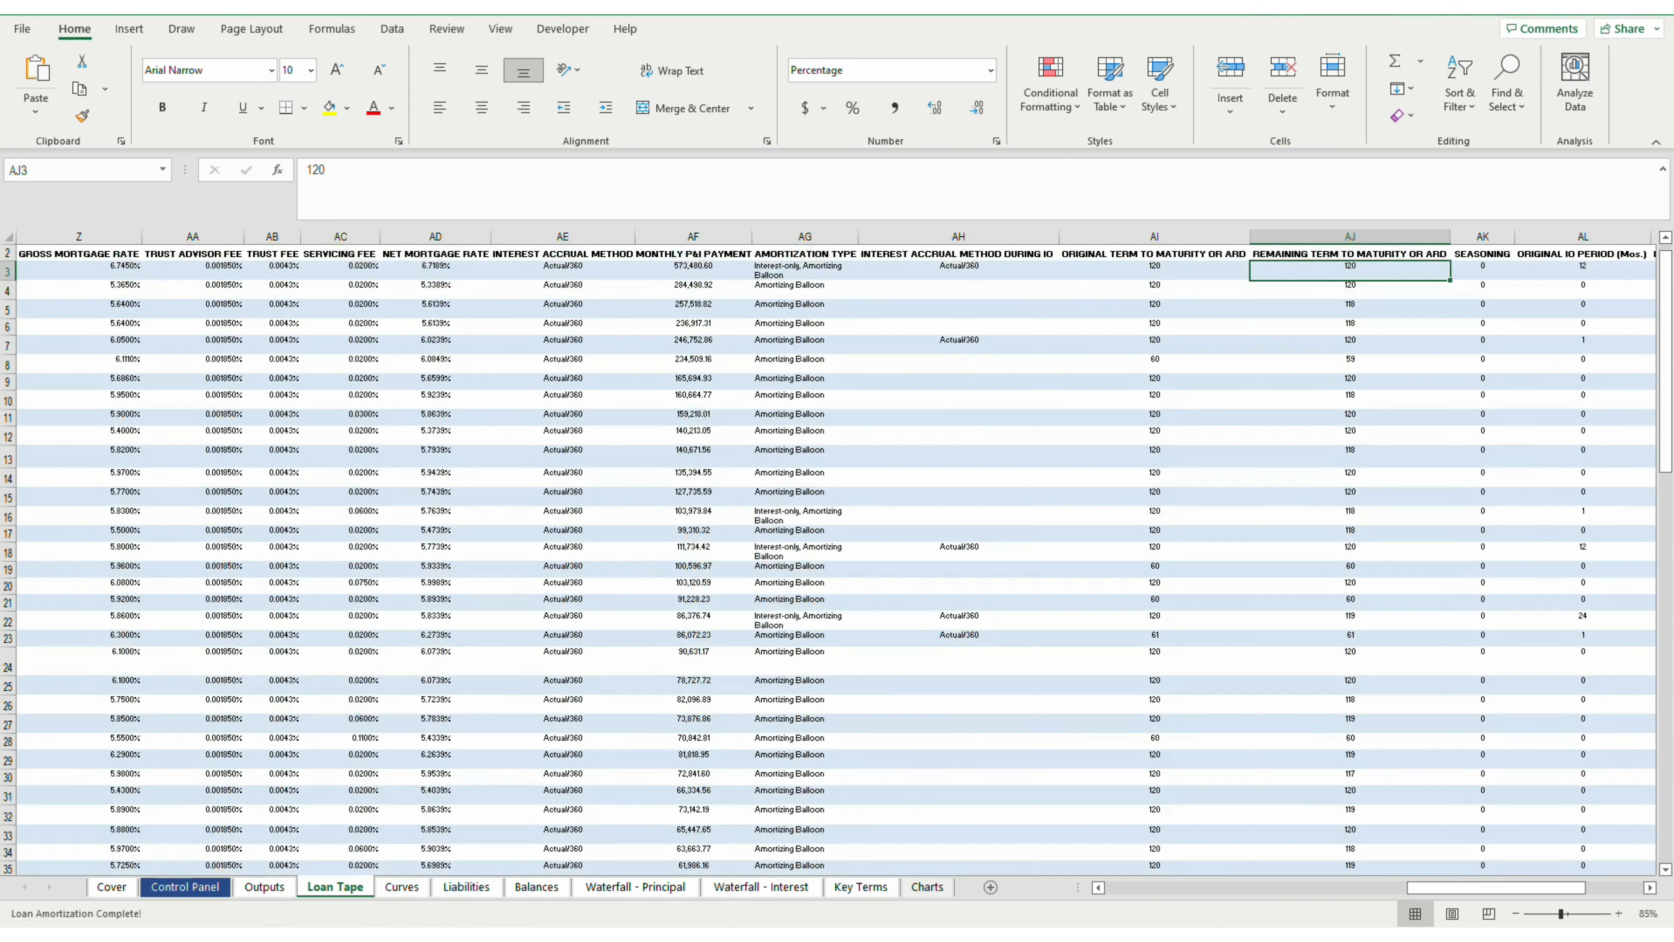
key(Down)
key(Down)
key(Down)
key(Down)
key(Down)
key(Down)
key(Down)
key(Down)
key(Down)
key(Down)
key(Down)
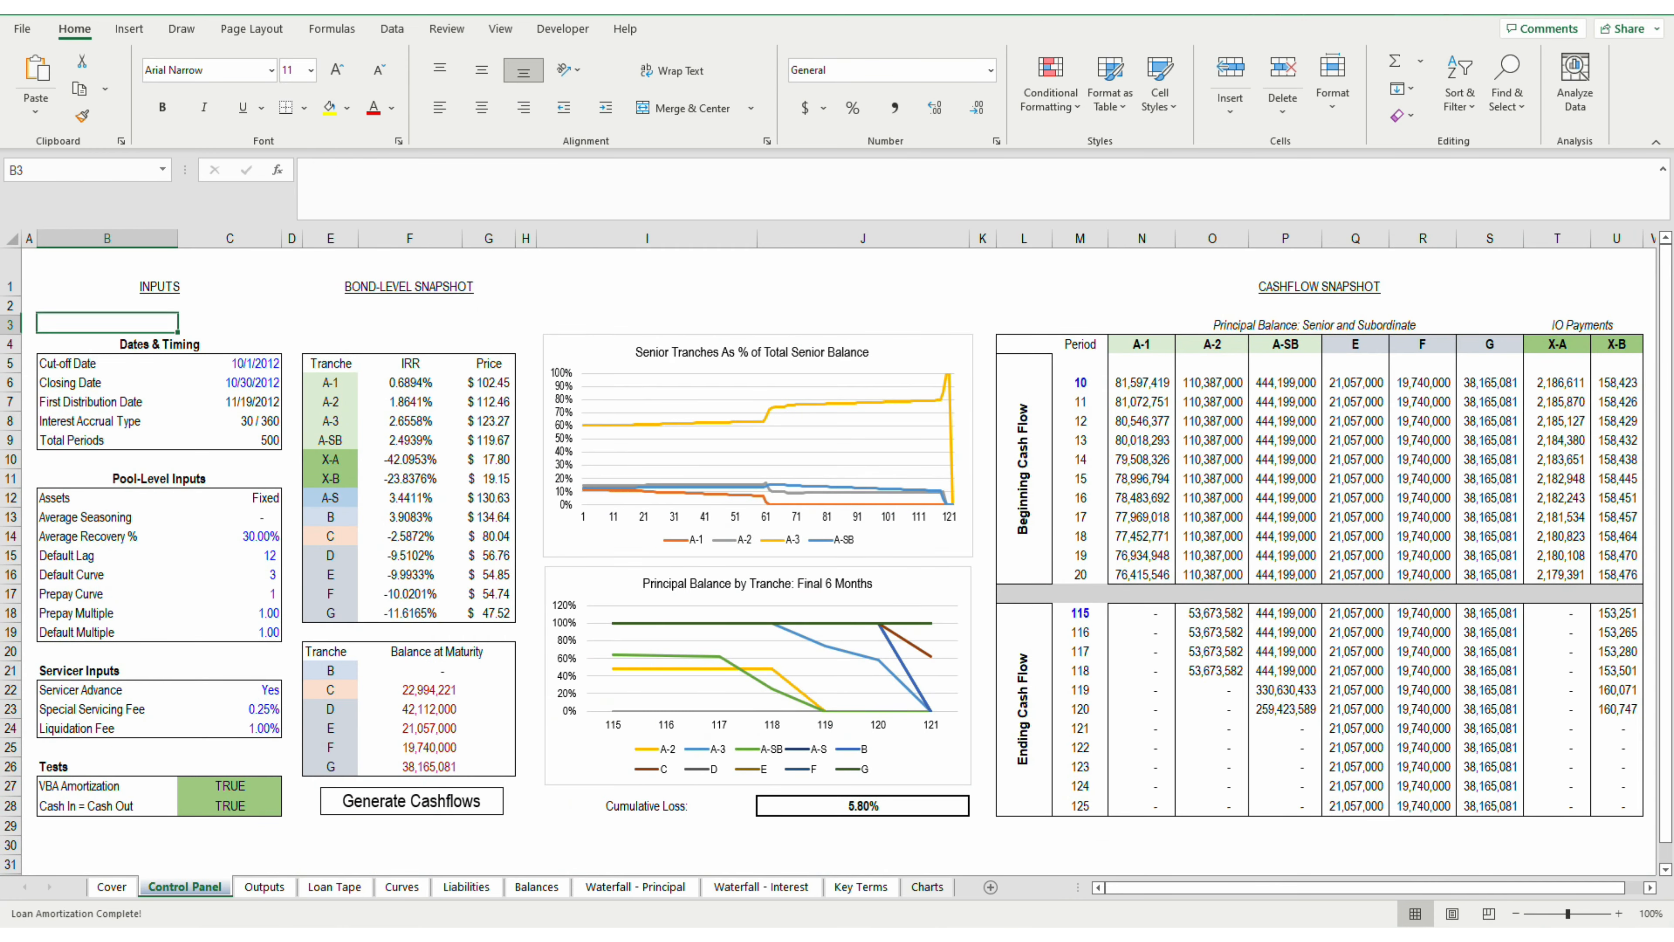
key(Down)
key(Down)
key(Down)
key(Down)
key(Down)
key(Down)
key(Down)
key(Down)
key(Down)
key(Down)
key(Down)
key(Right)
key(Up)
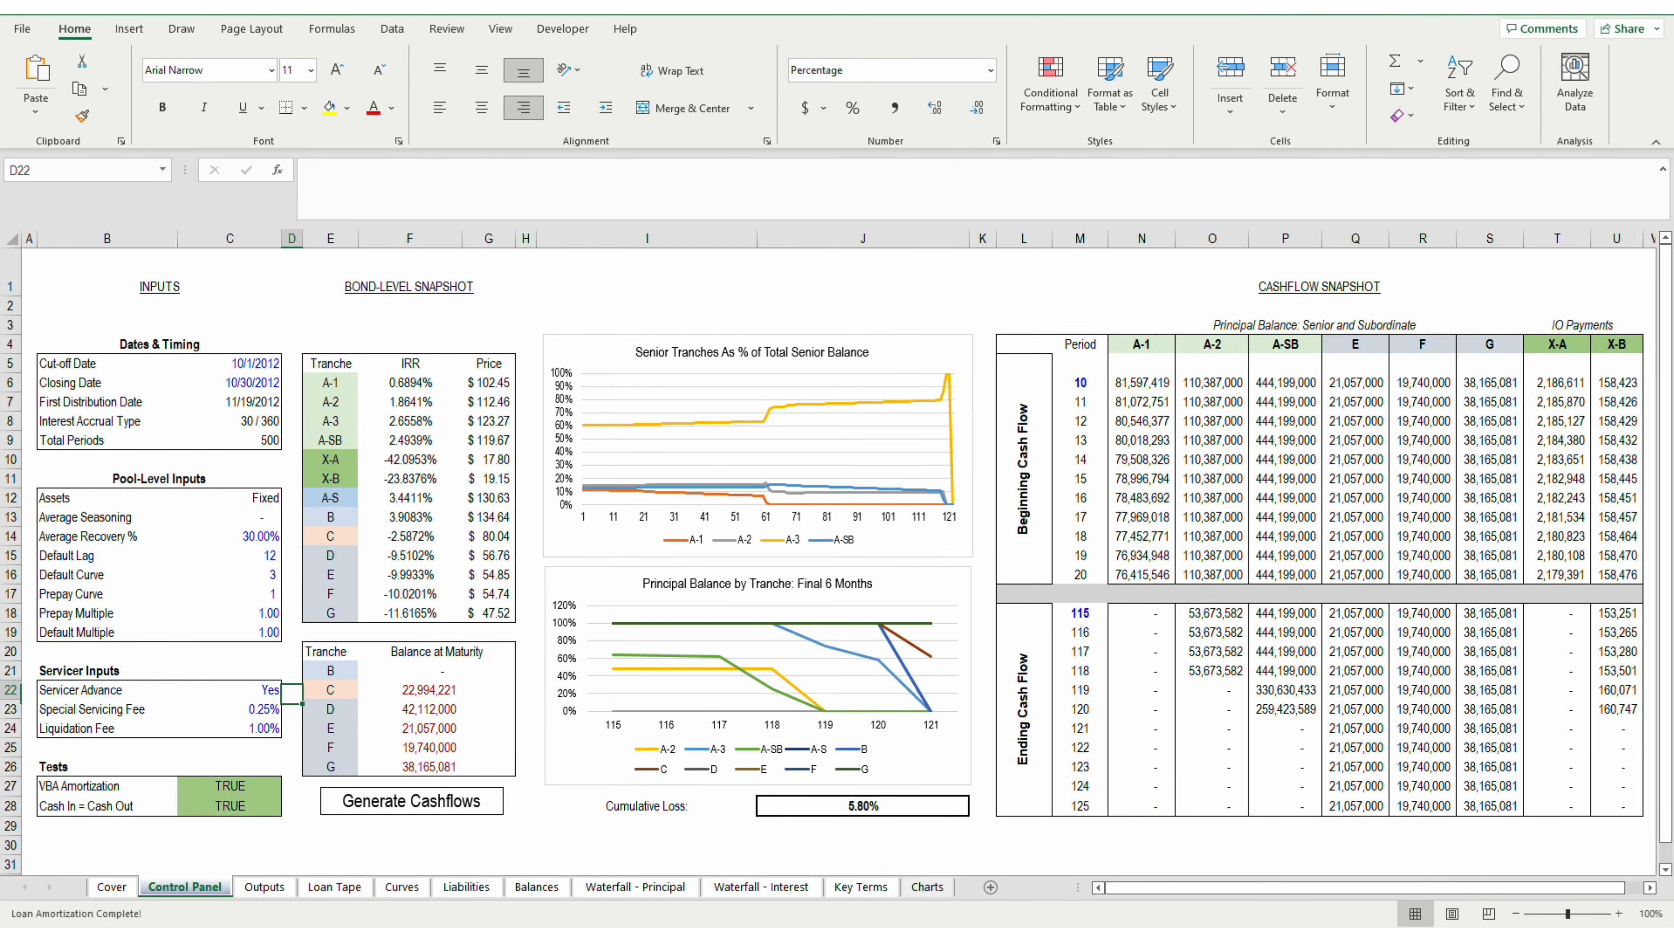
key(alt+Down)
key(Down)
key(Return)
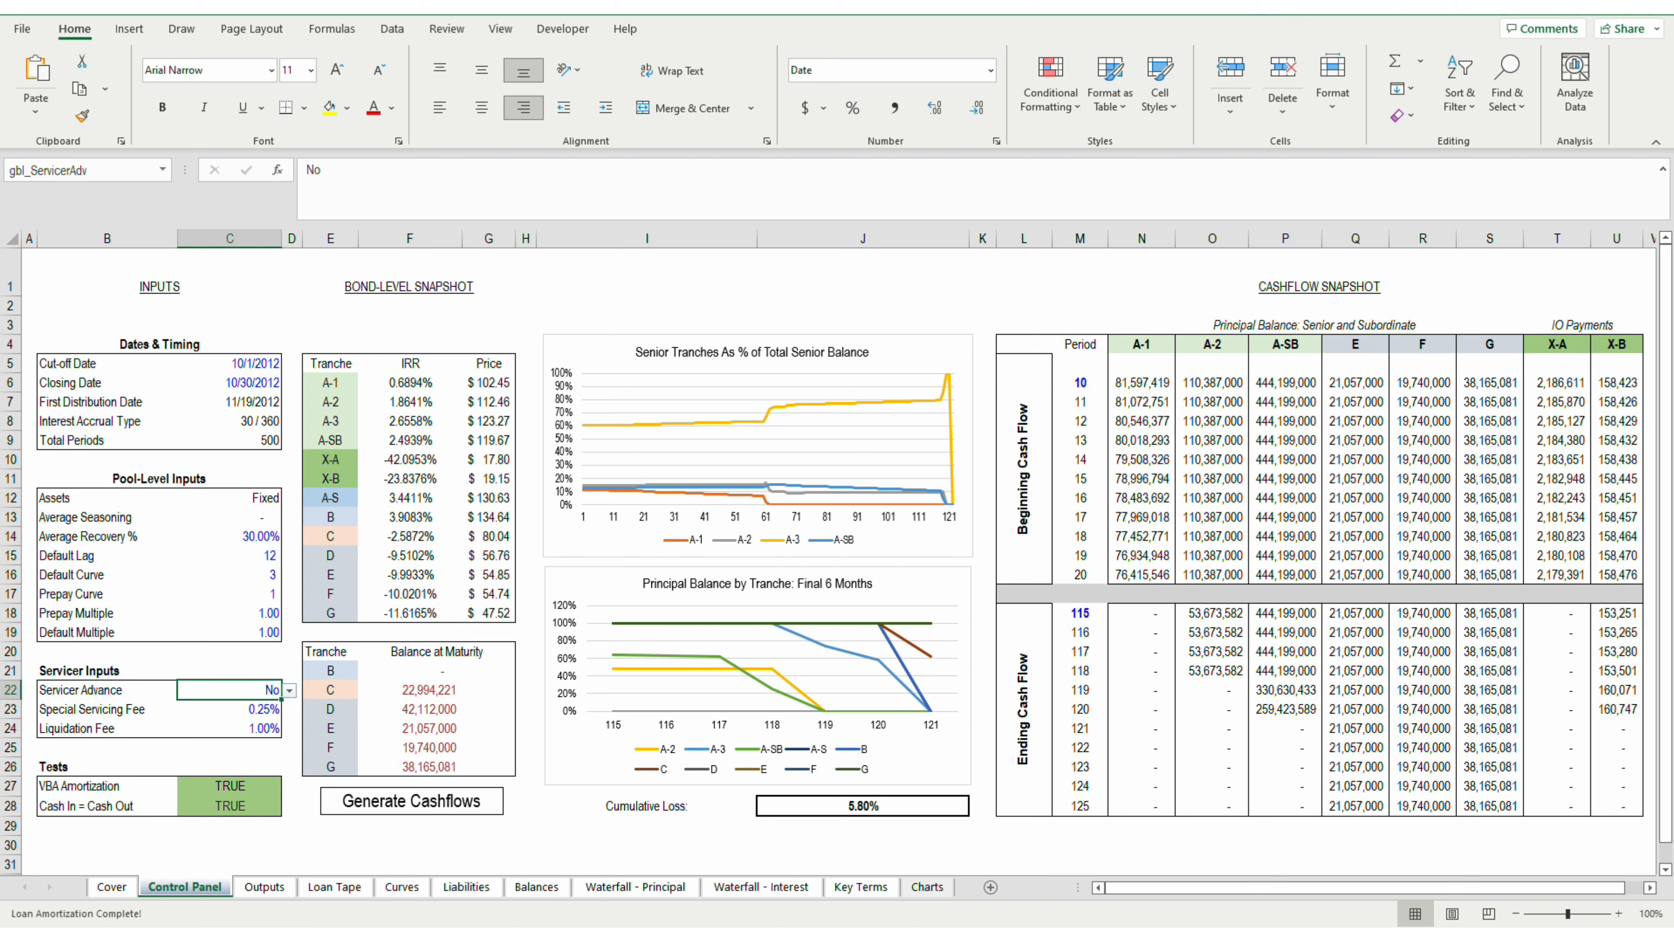
Step: Set the Default Multiple in the Pool-Level Inputs to 0.8
key(Up)
key(Up)
key(Up)
key(Up)
key(Down)
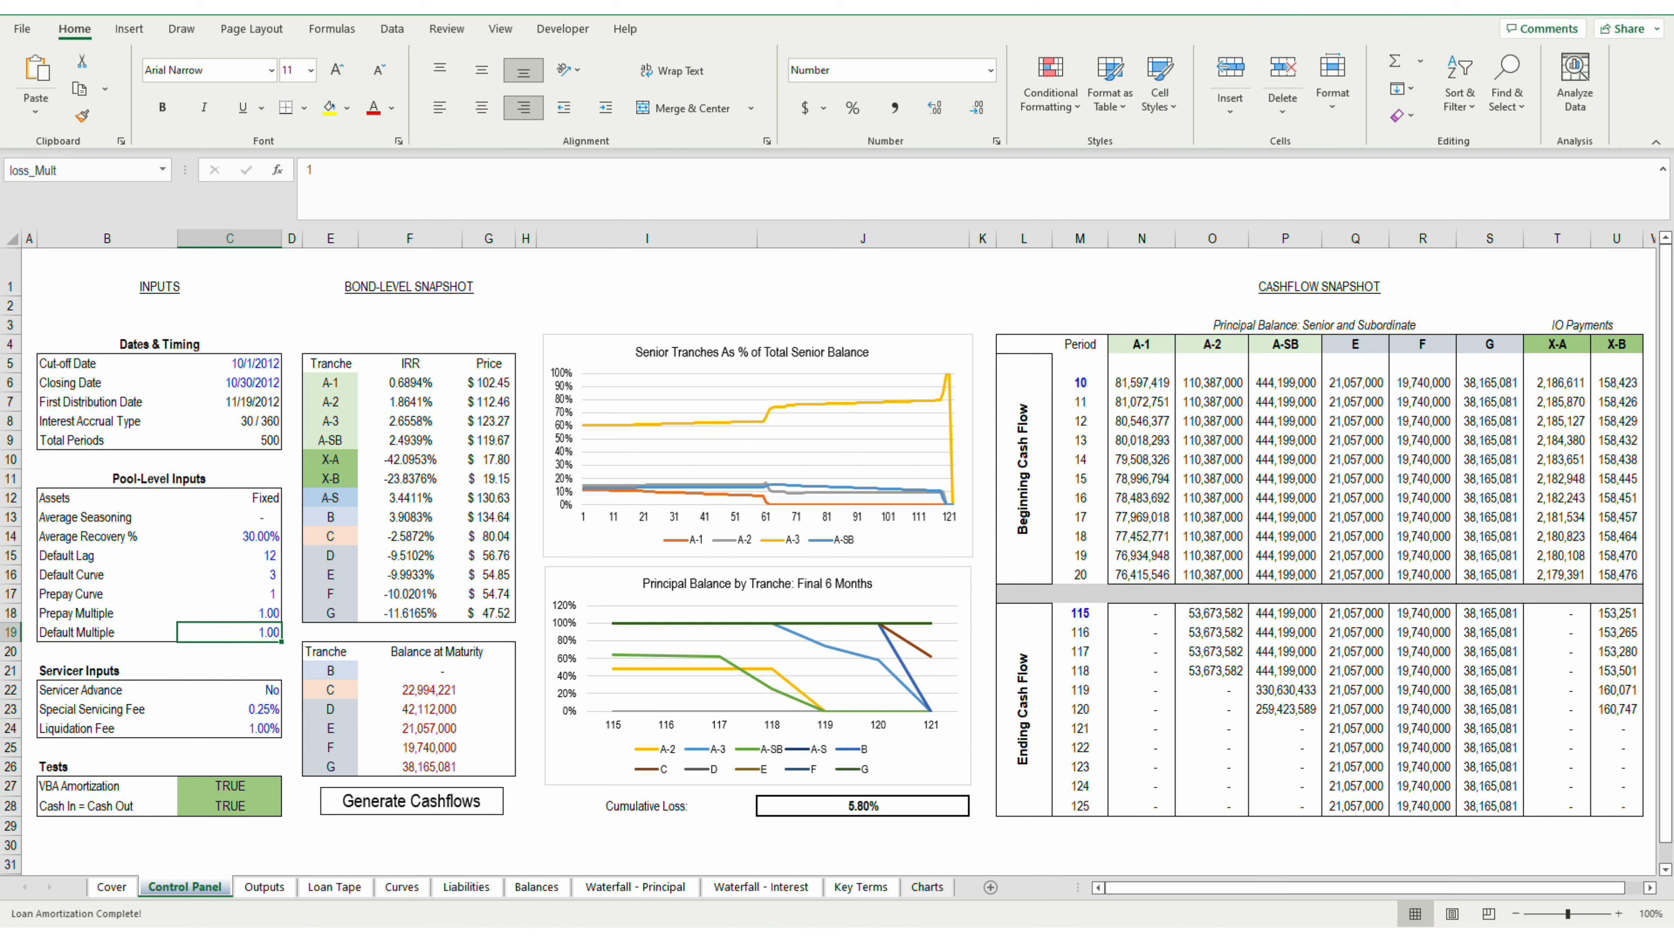
text(0.8)
key(Return)
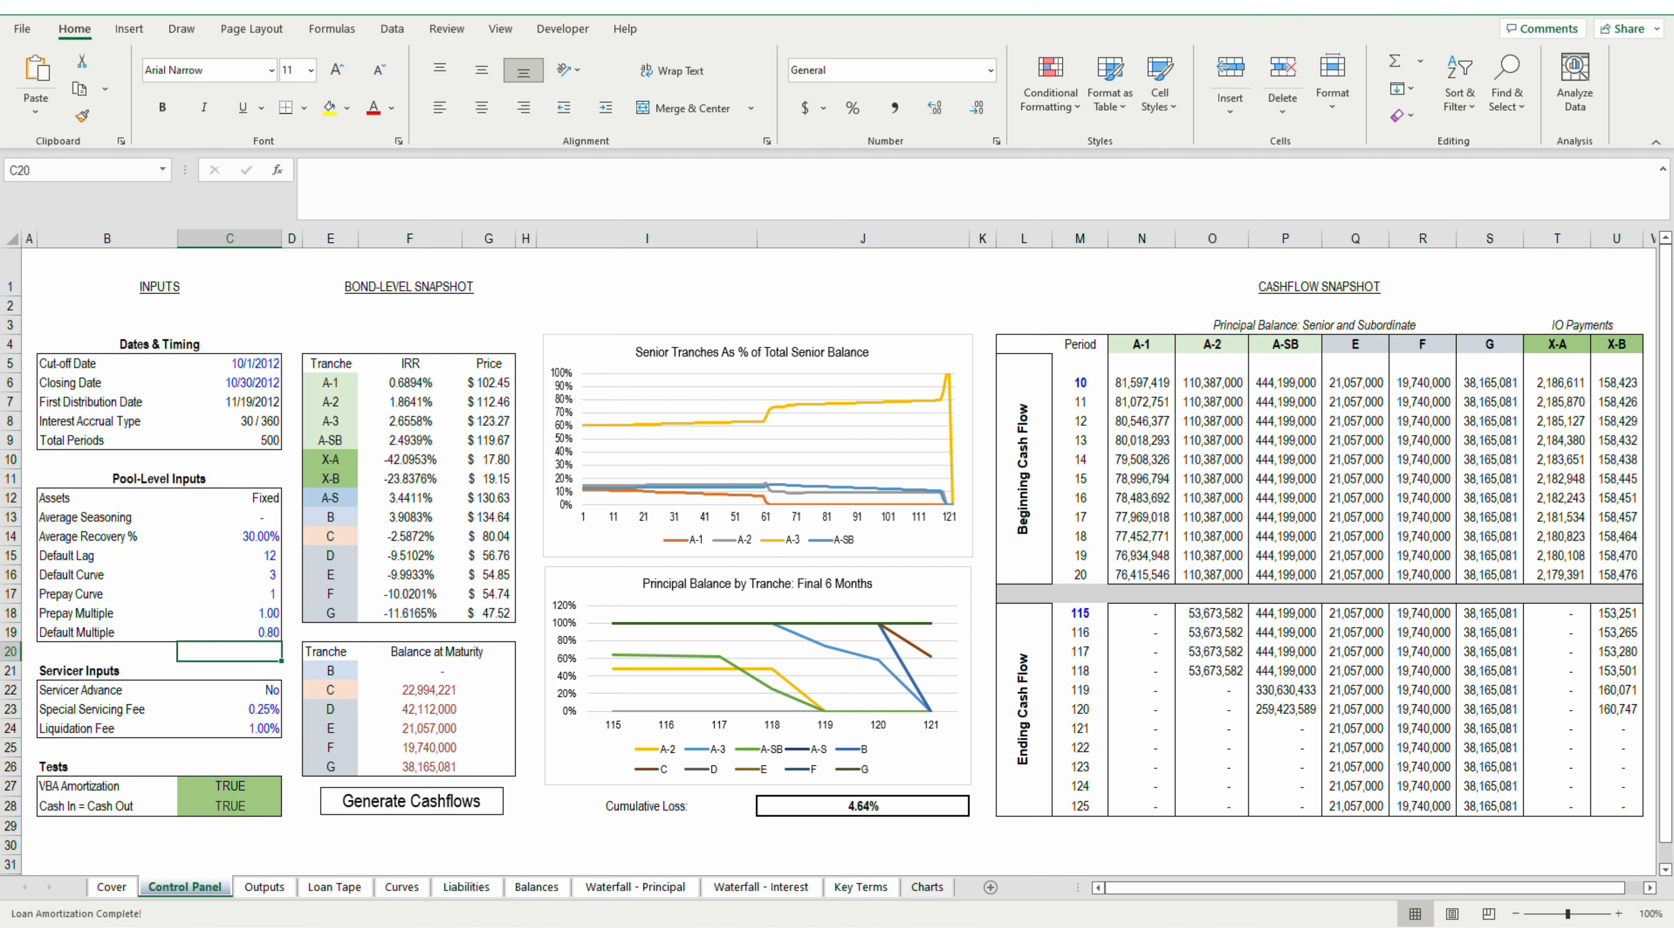
Step: Set the Prepay Curve to 2 and generate the cashflows
key(Up)
key(Up)
key(Up)
key(alt+Down)
key(Down)
key(Return)
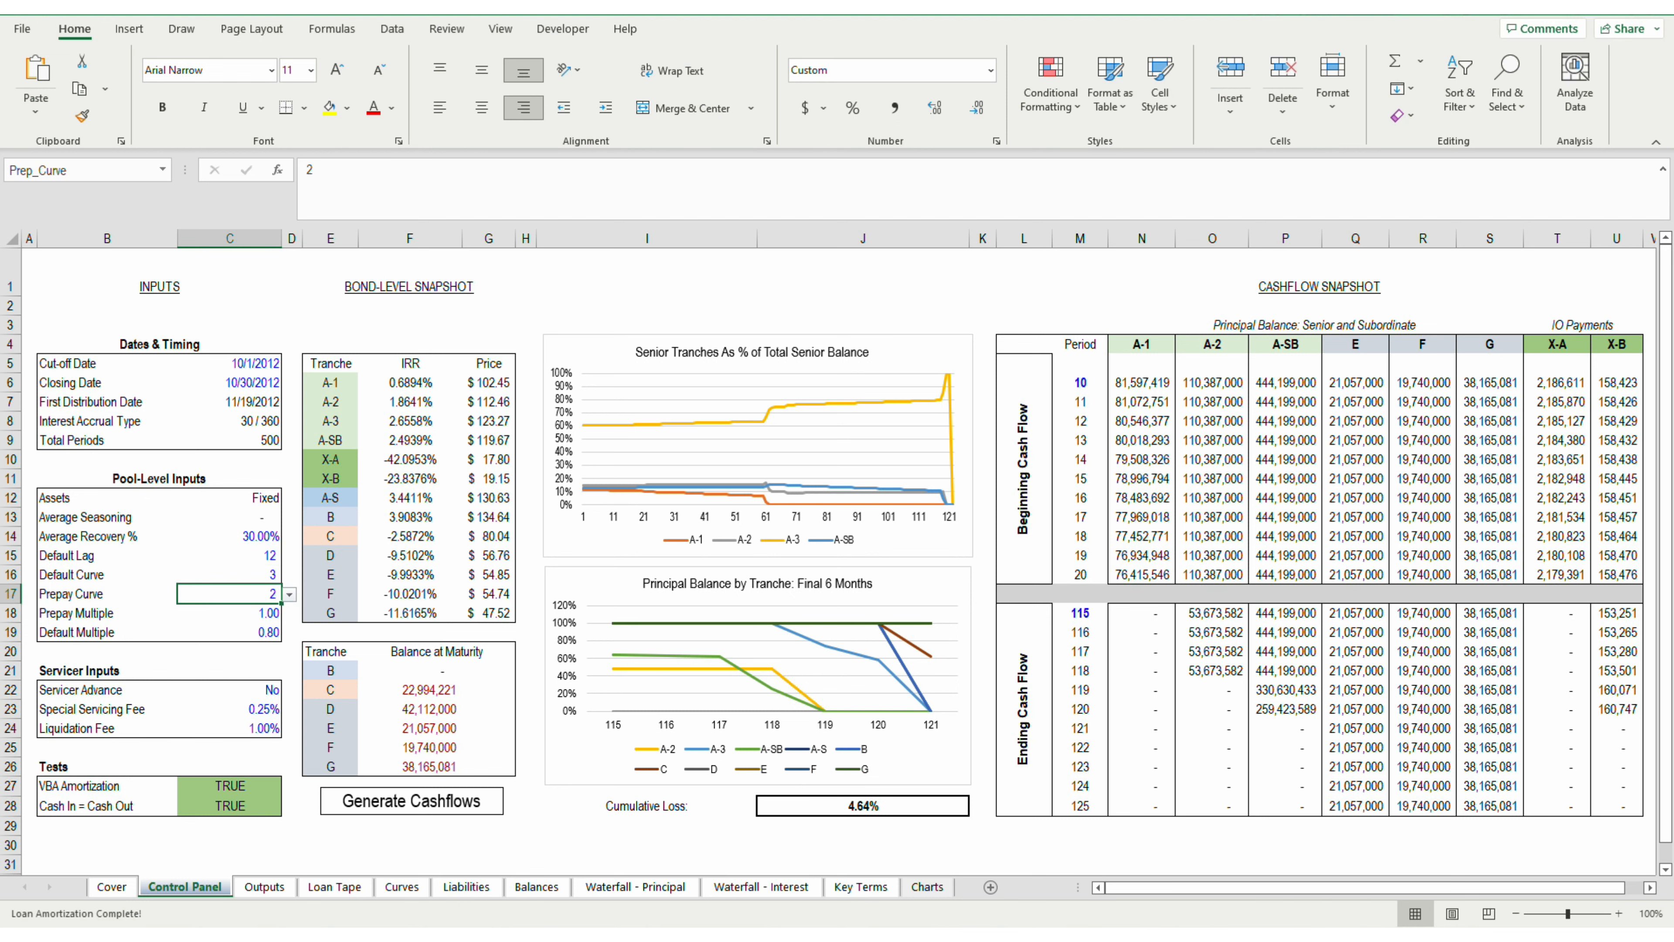
click(392, 803)
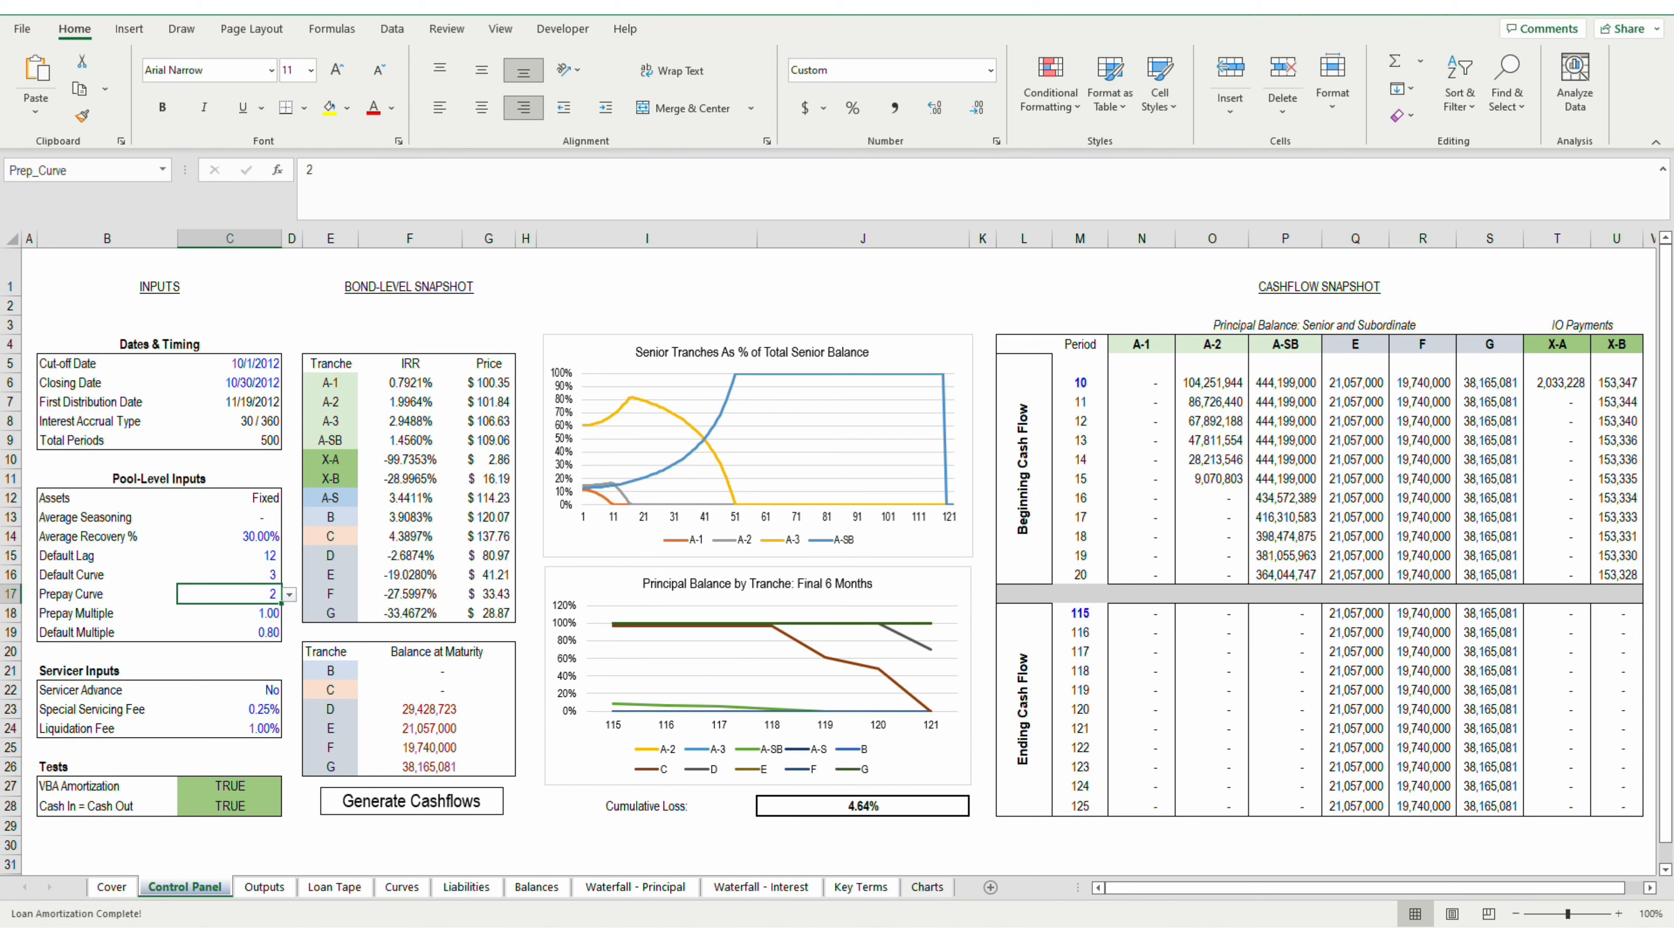
Step: Examine the bond-level snapshot and tranche balance charts for the regenerated scenario
key(Right)
key(Right)
key(Right)
key(Right)
key(Right)
key(Right)
key(Up)
key(Up)
key(Up)
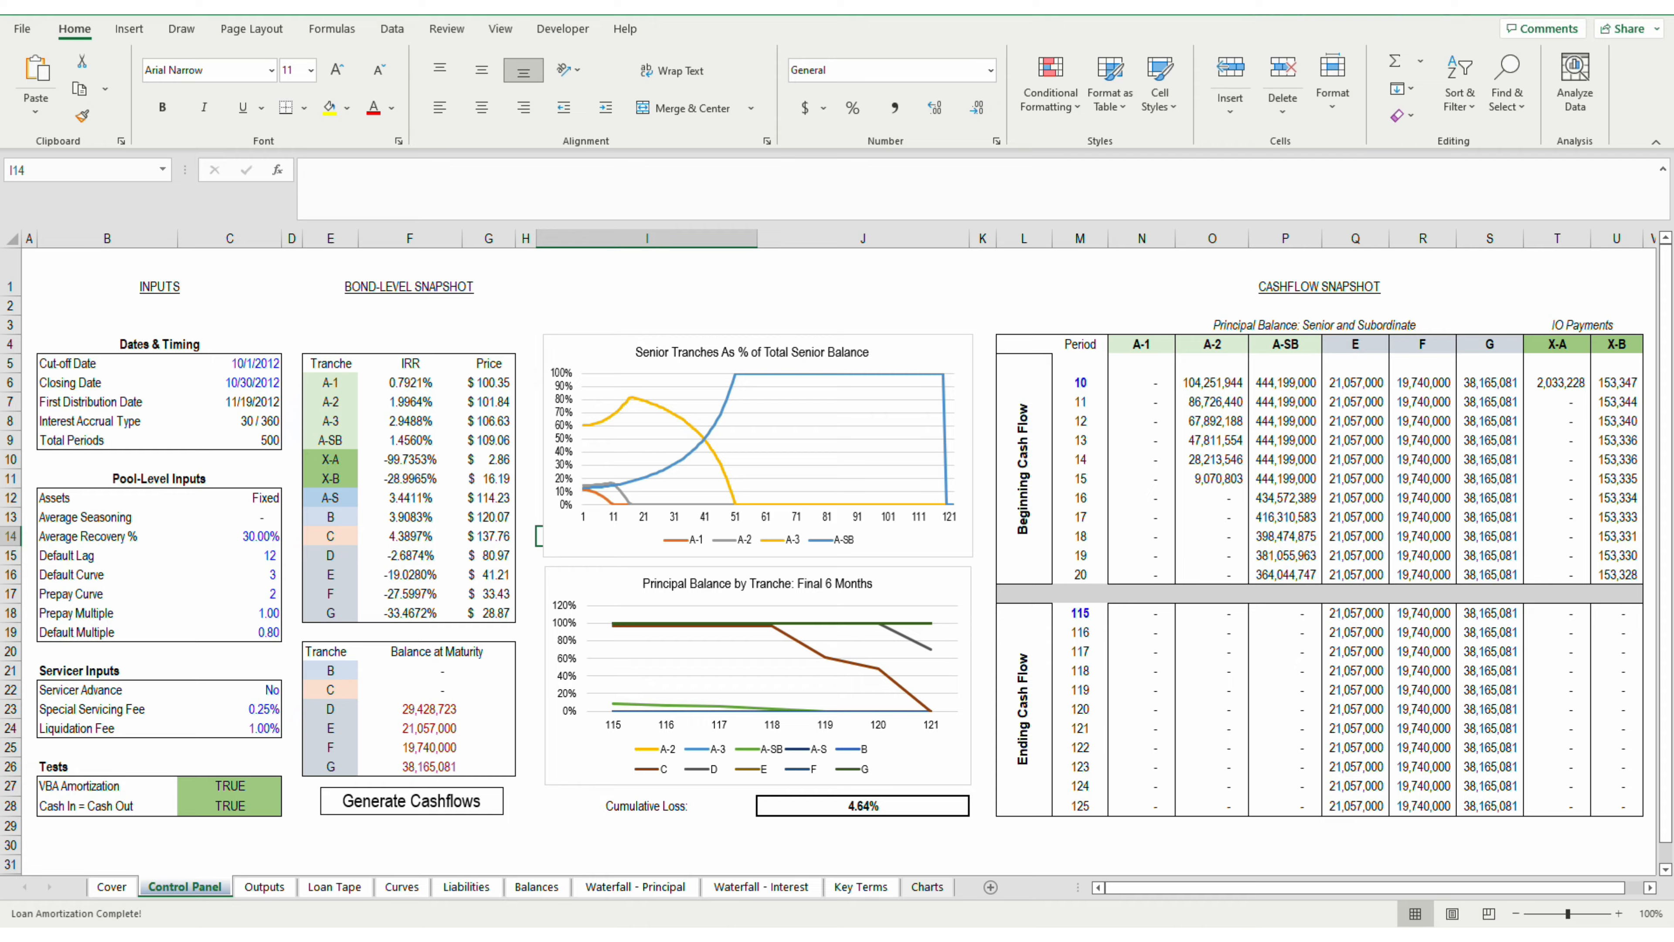
Step: Examine the Waterfall - Interest sheet for the new scenario, from SS Fees back to the Recovery in period 20
key(ctrl+Page_Down)
key(ctrl+Page_Down)
key(ctrl+Page_Down)
key(ctrl+Page_Down)
key(ctrl+Page_Down)
key(ctrl+Page_Down)
key(ctrl+Page_Down)
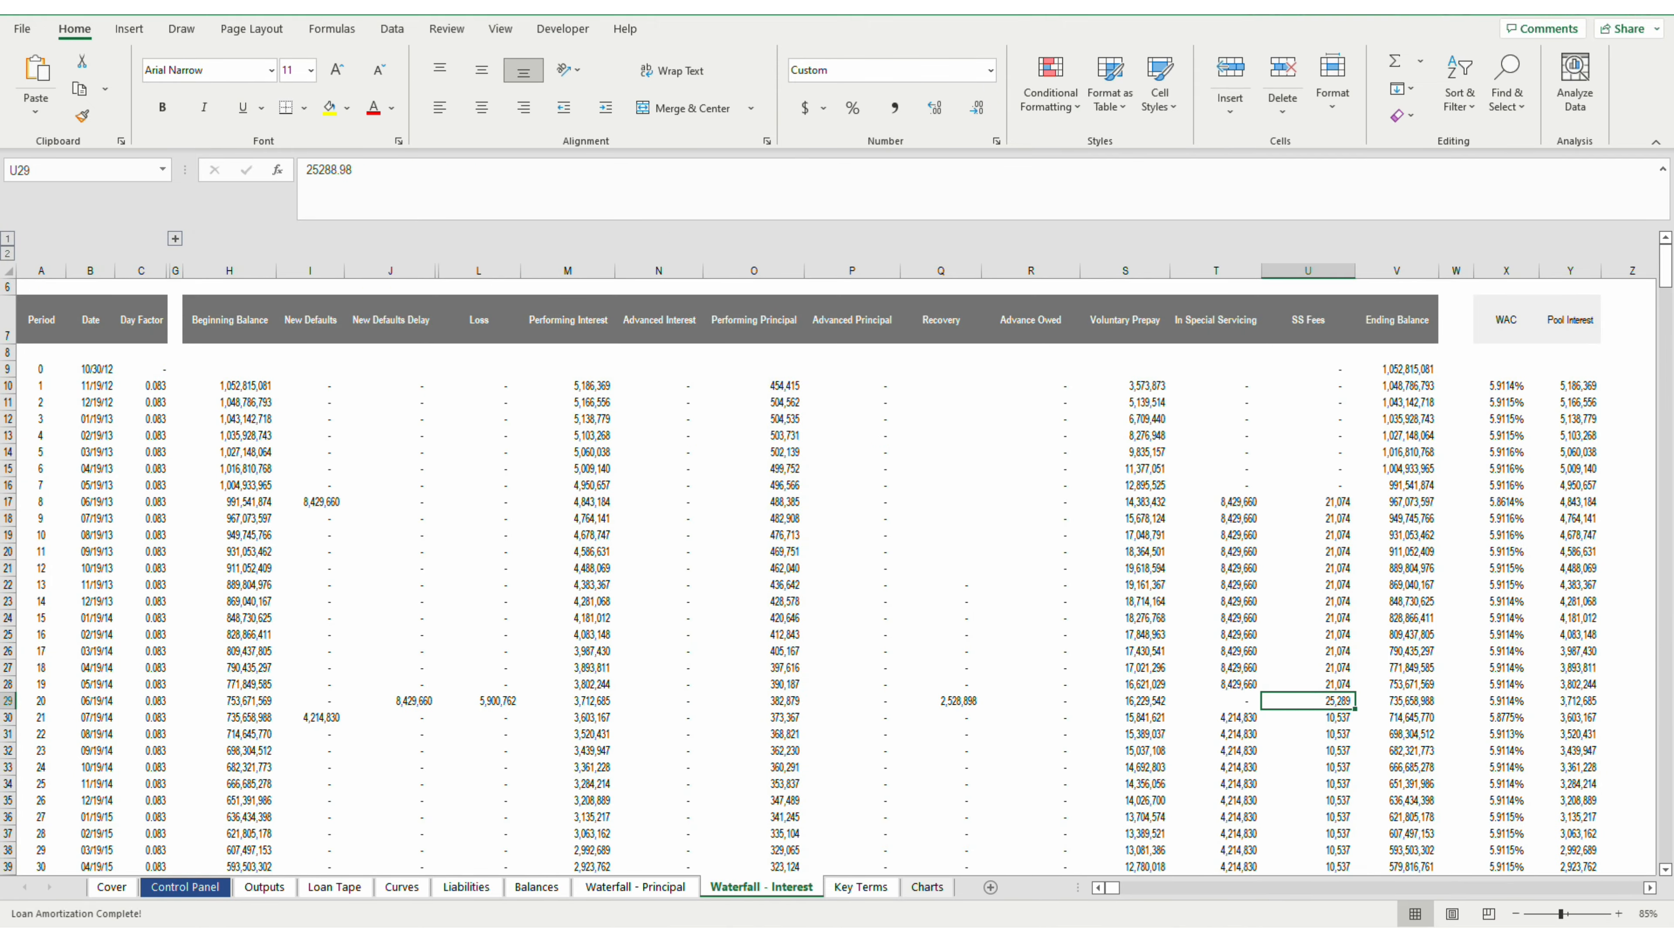
key(Left)
key(Left)
key(Left)
key(Left)
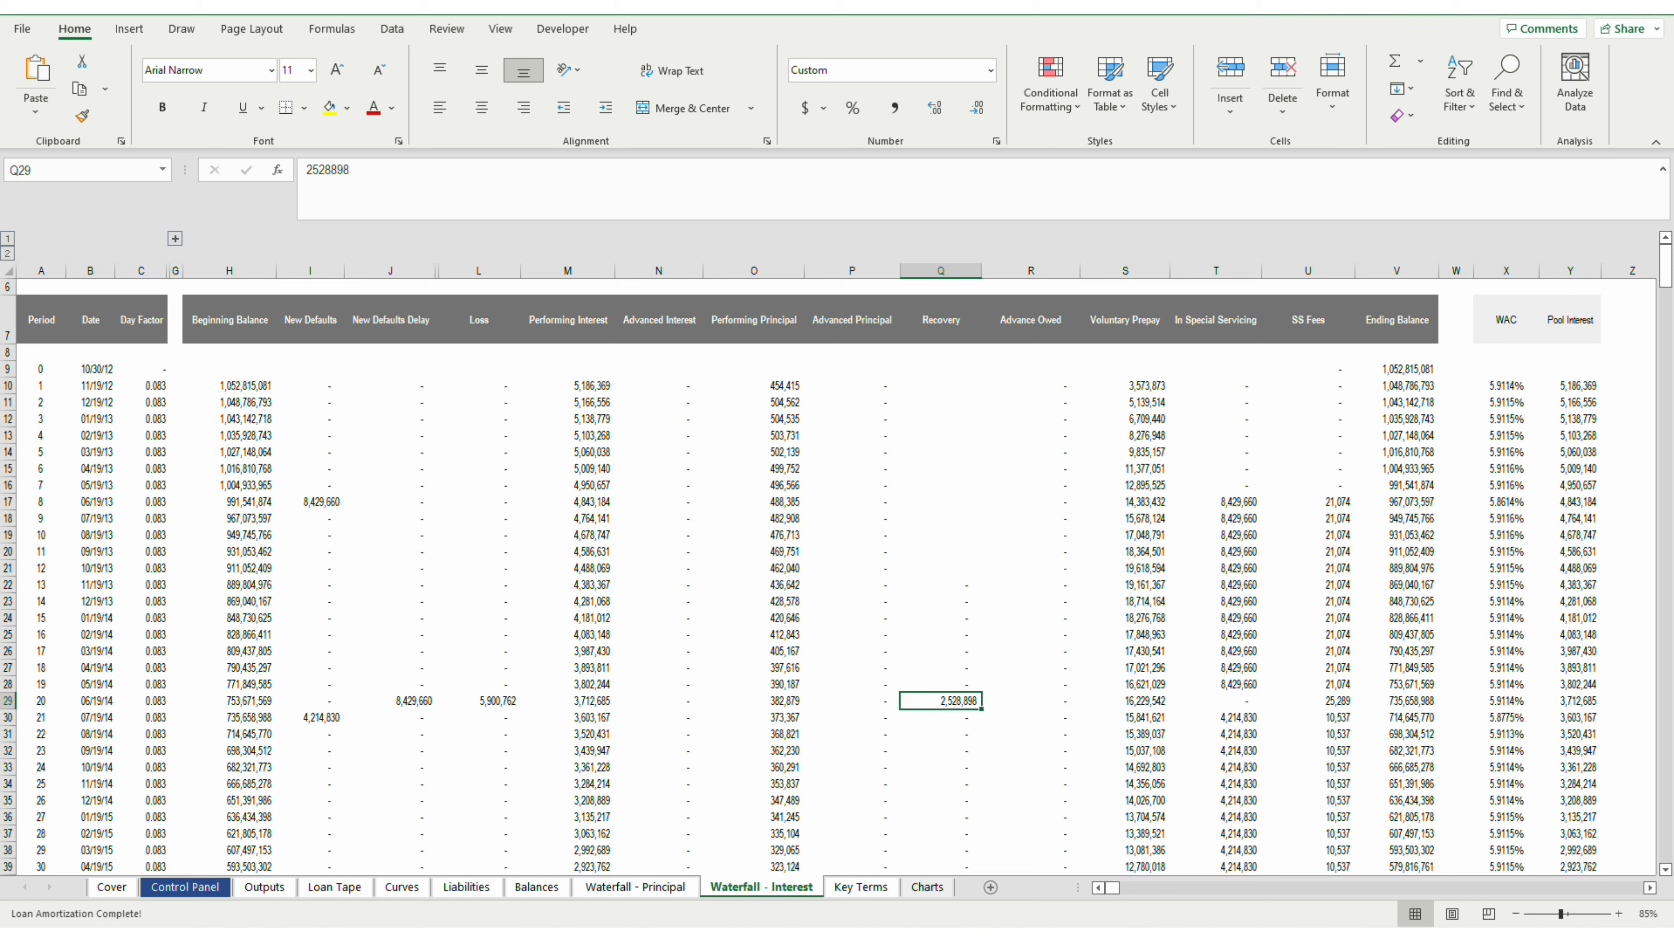
Step: Set the Prepay Curve on the Control Panel sheet back to 1 and generate the cashflows again
key(ctrl+Page_Up)
key(ctrl+Page_Up)
key(ctrl+Page_Up)
key(ctrl+Page_Up)
key(ctrl+Page_Up)
key(ctrl+Page_Up)
key(ctrl+Page_Up)
key(Left)
key(Left)
key(Left)
key(Left)
key(Left)
key(Down)
key(Down)
key(Down)
key(Down)
key(Down)
key(Down)
key(Down)
key(Up)
key(Up)
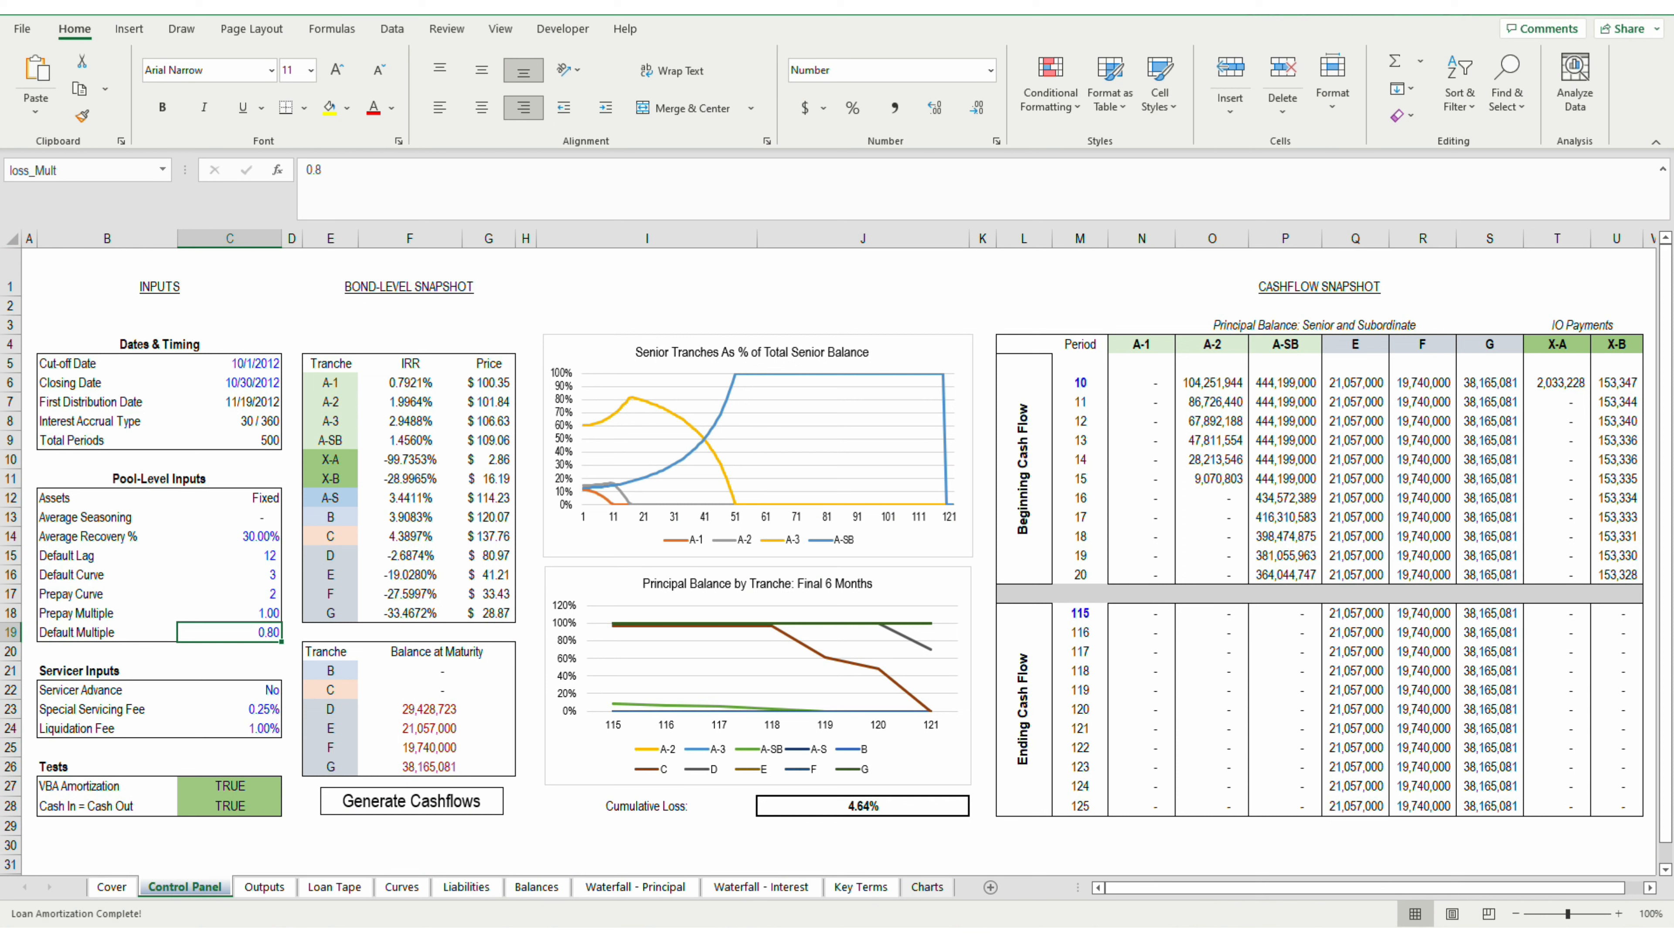
key(Up)
key(Up)
key(Up)
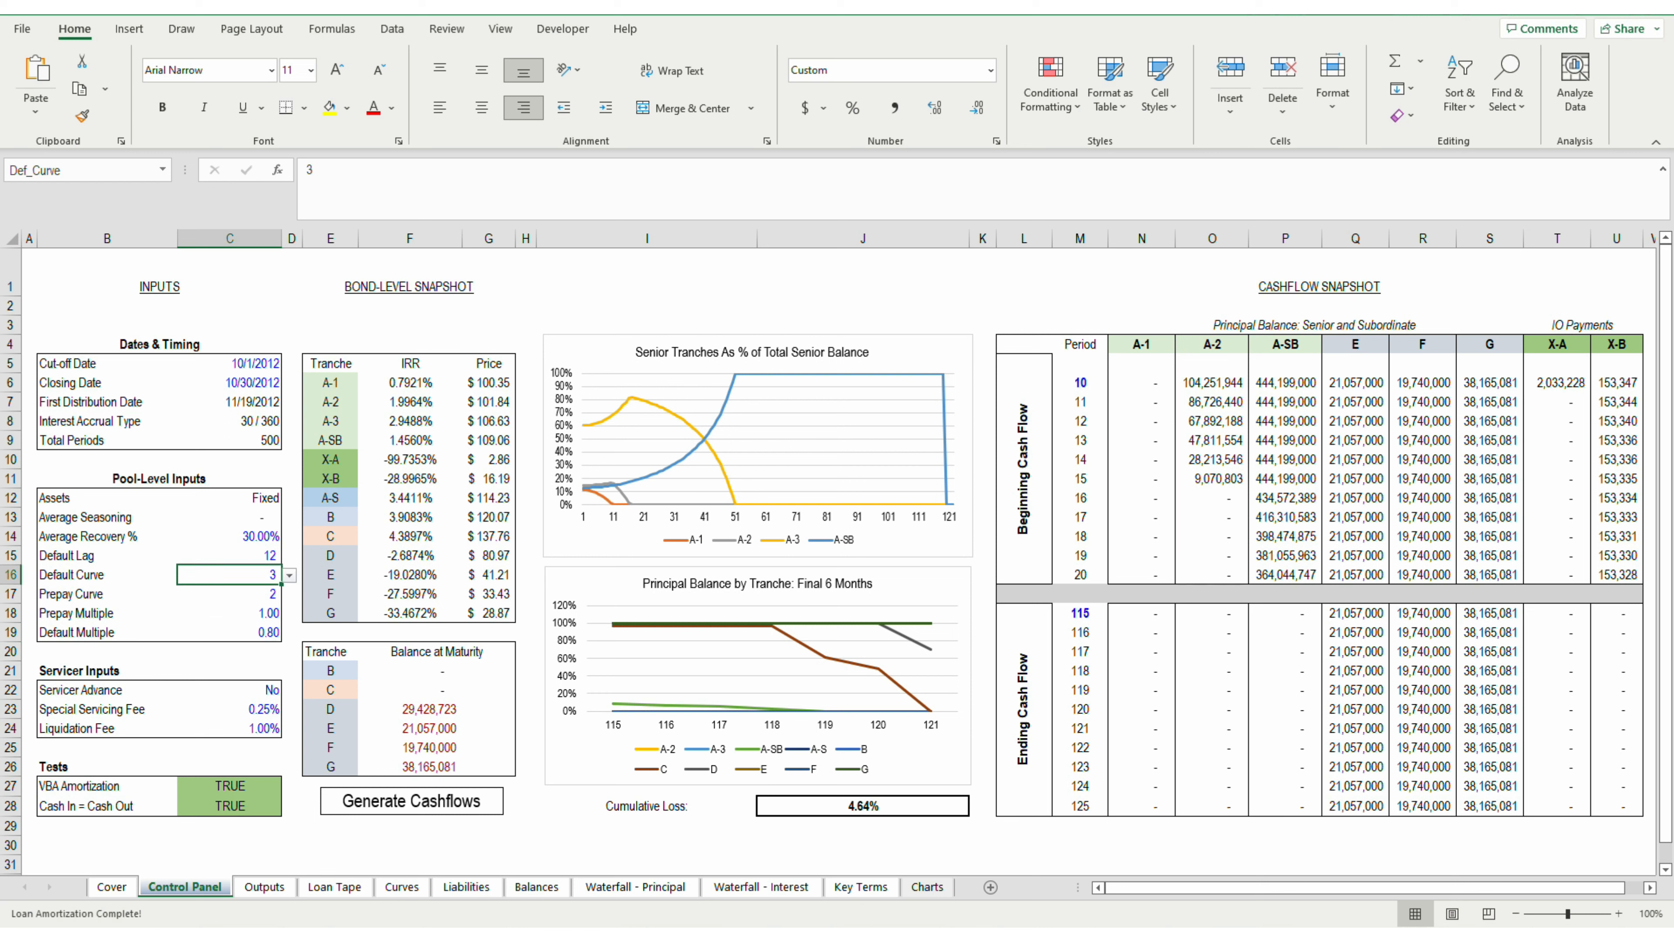
key(Down)
key(alt+Down)
key(Return)
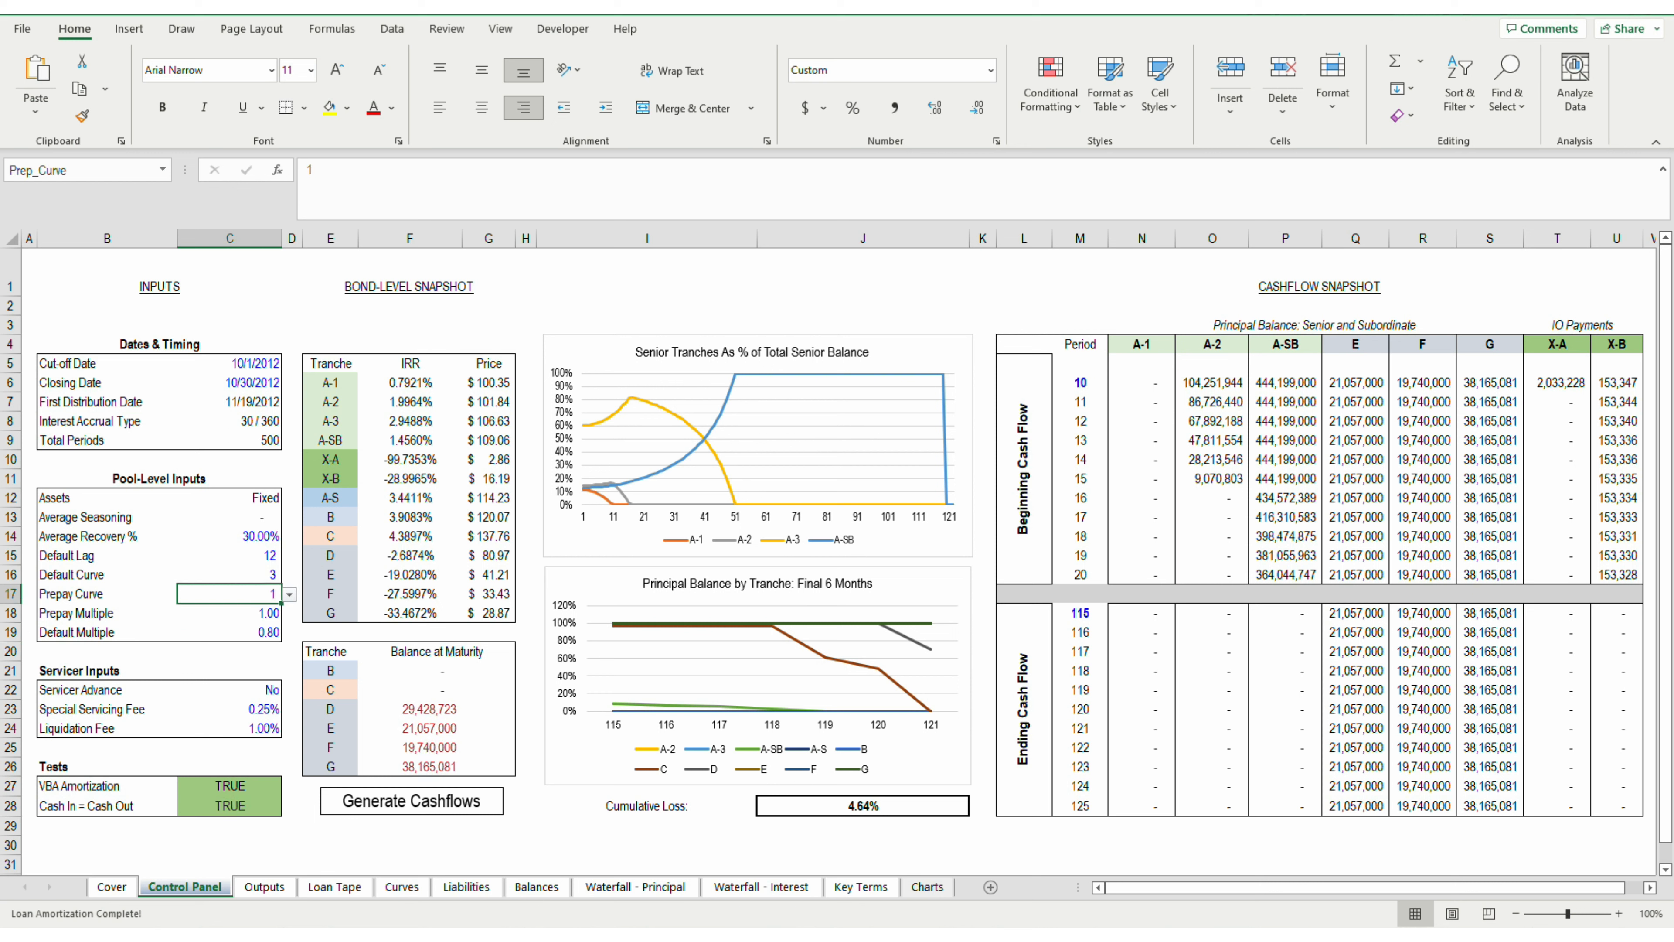
click(412, 800)
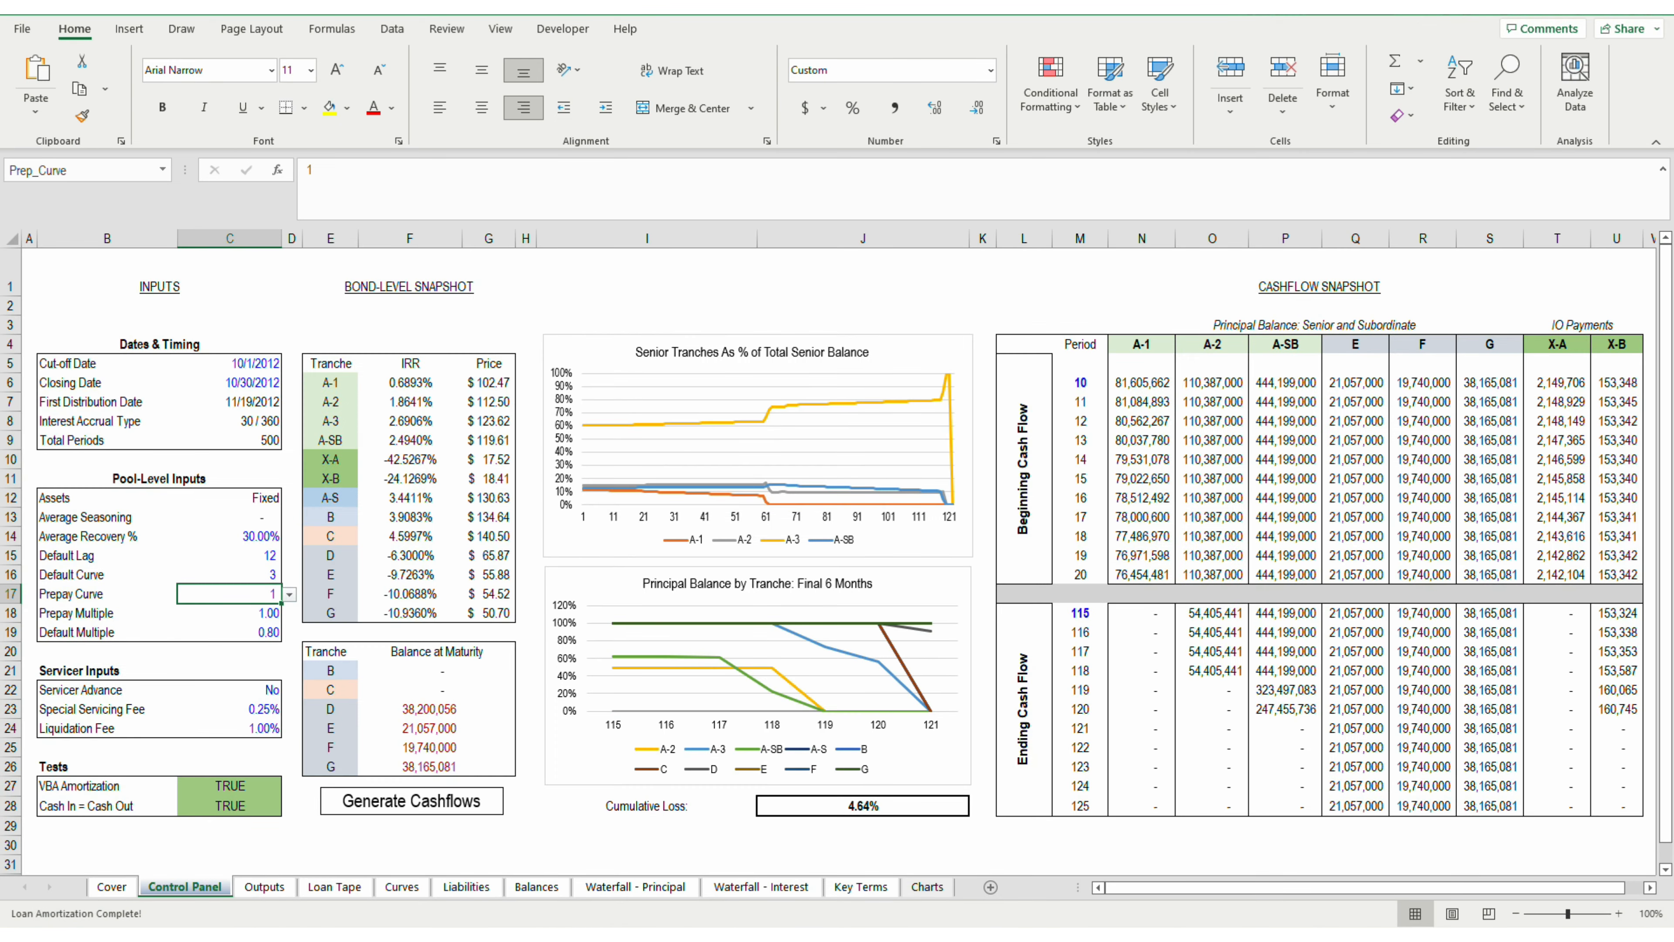
Step: Examine the Pro-Rata Distribution formulas across the tranches on the Liabilities sheet, from A-1 to X-B
key(ctrl+Page_Down)
key(ctrl+Page_Down)
key(ctrl+Page_Down)
key(ctrl+Page_Down)
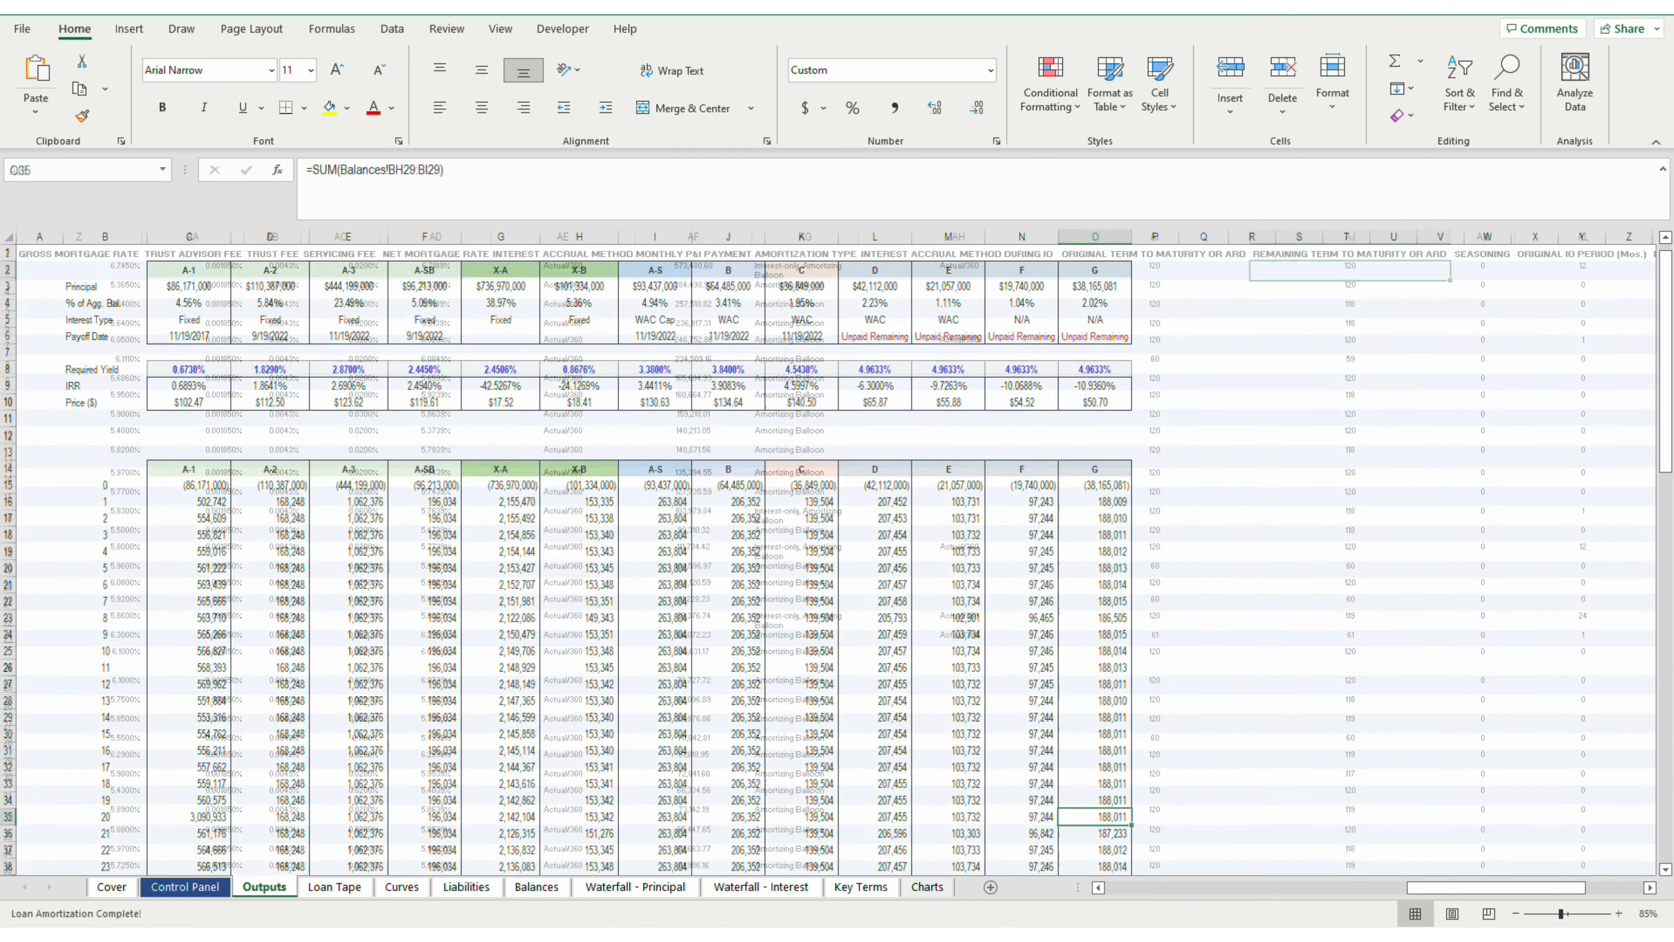
click(318, 334)
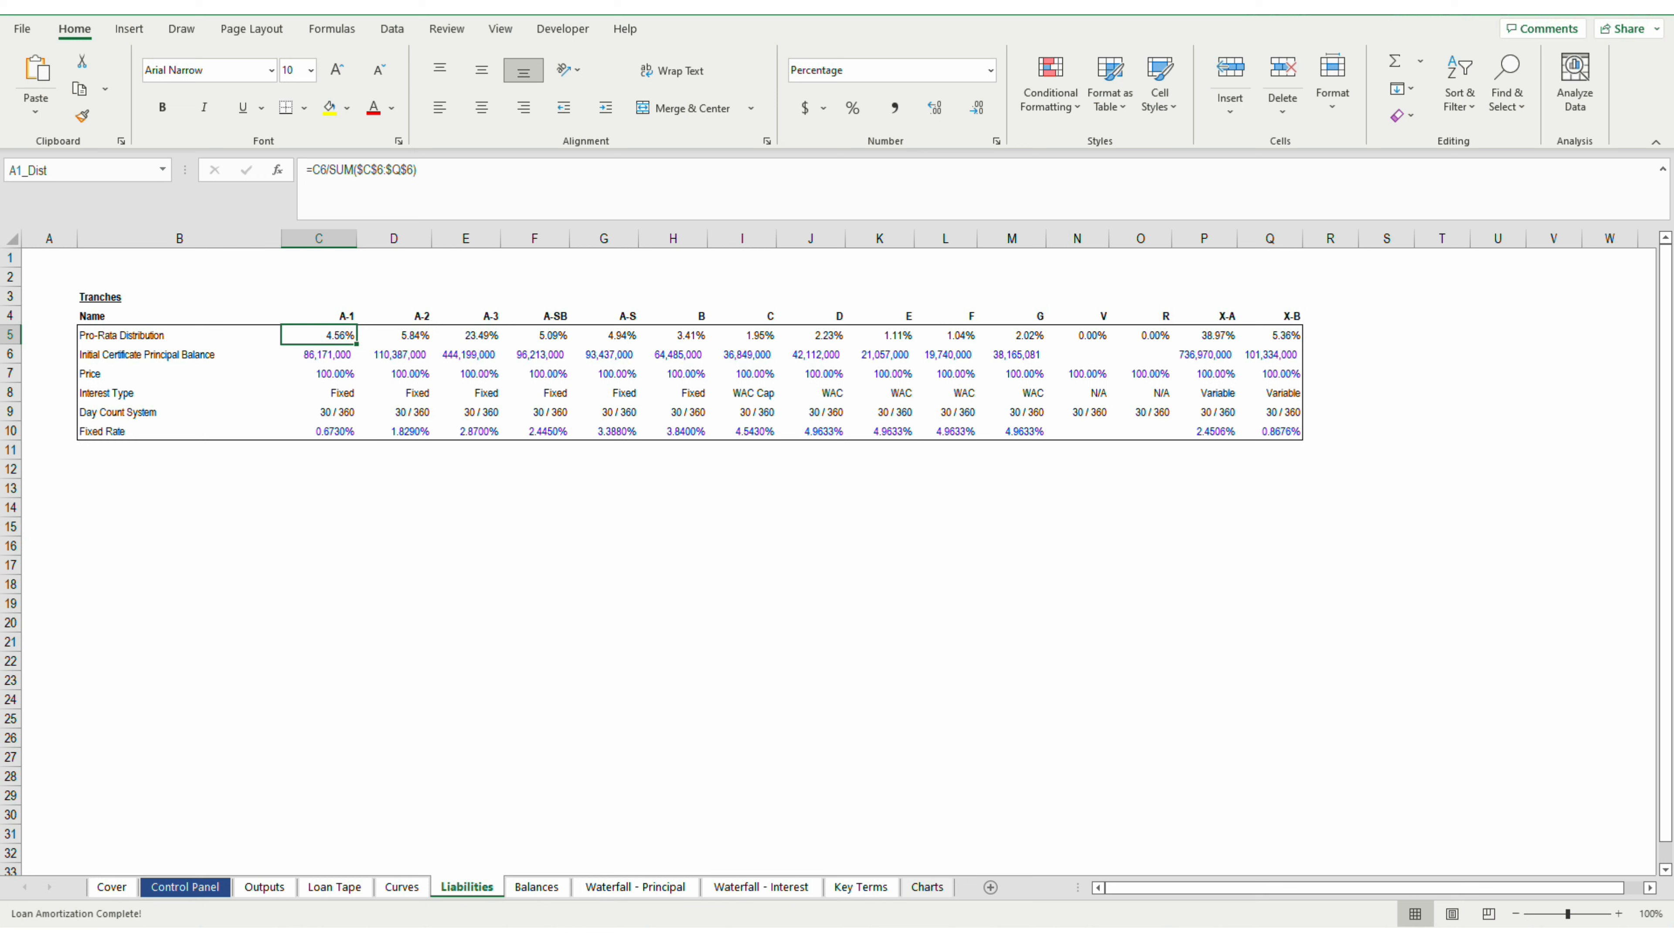
key(Right)
key(Right)
key(Right)
key(Right)
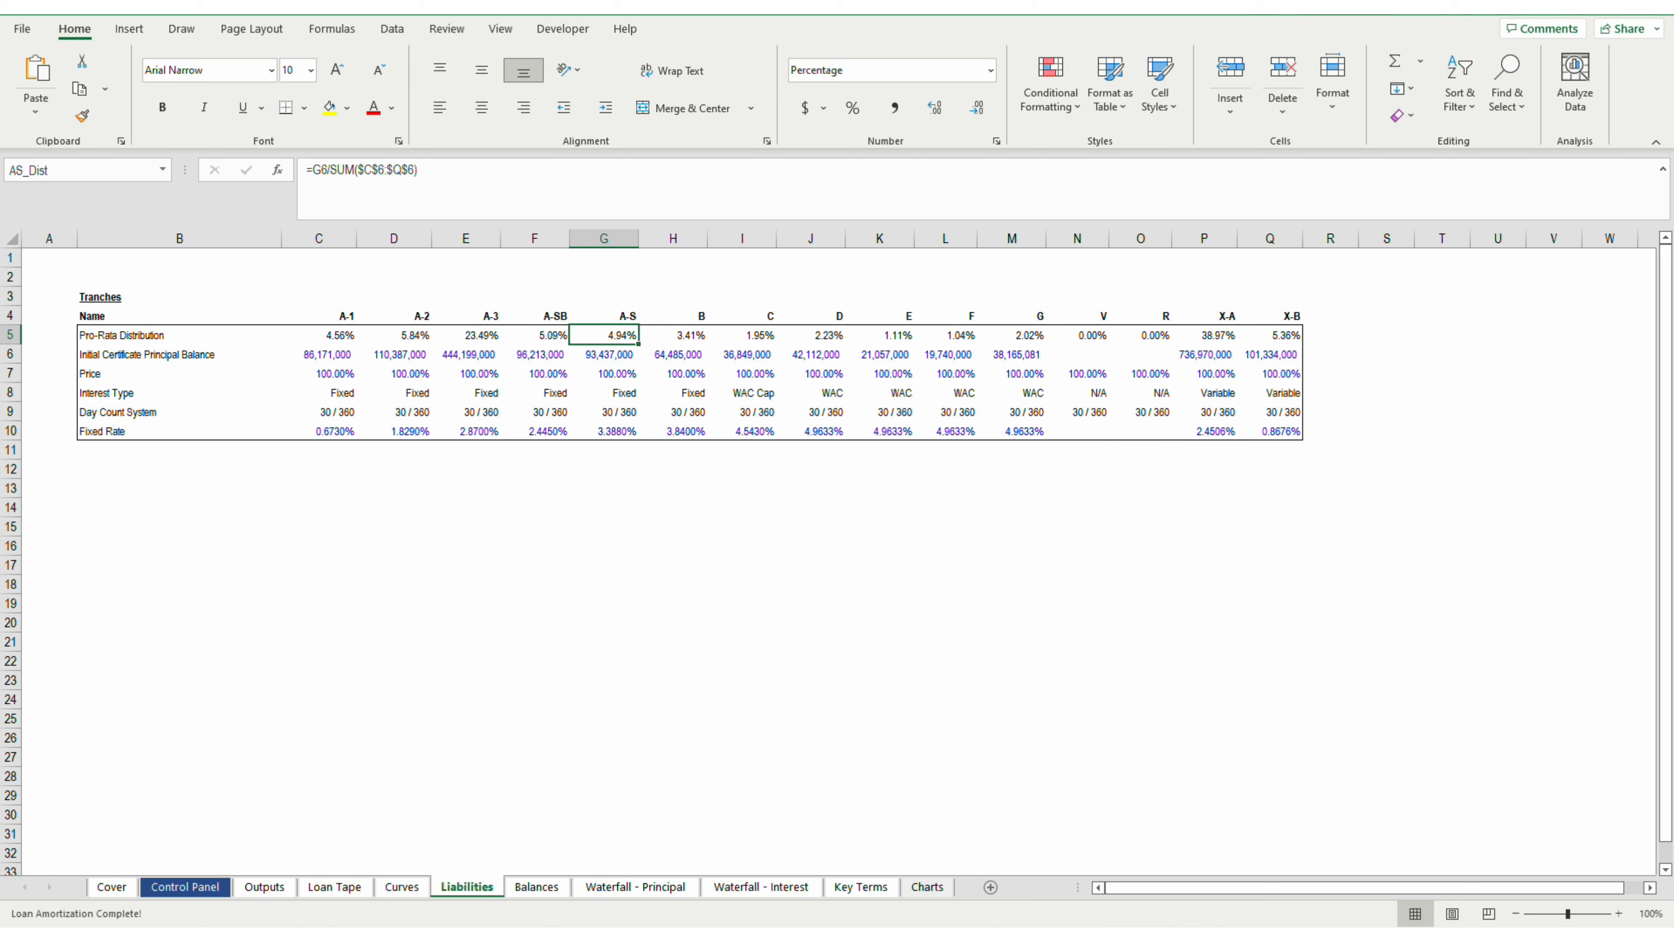
key(Right)
key(Right)
key(Right)
key(ctrl+Right)
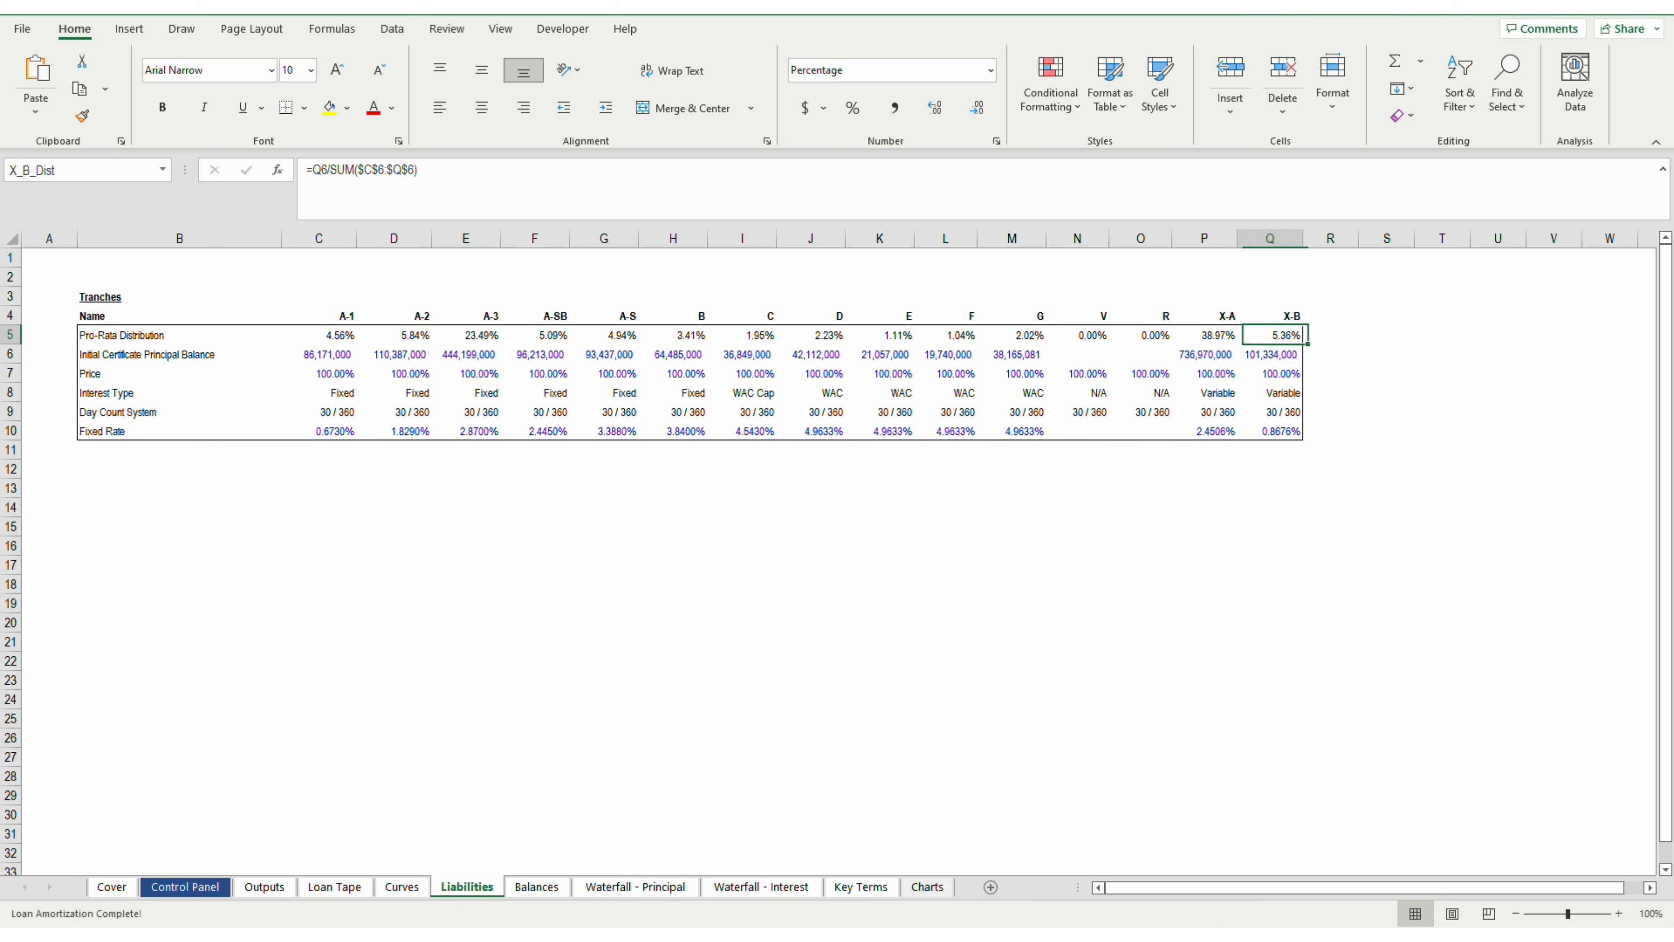
Step: Highlight the pro-rata shares and names of the X-A and X-B tranches
key(Left)
key(shift+Right)
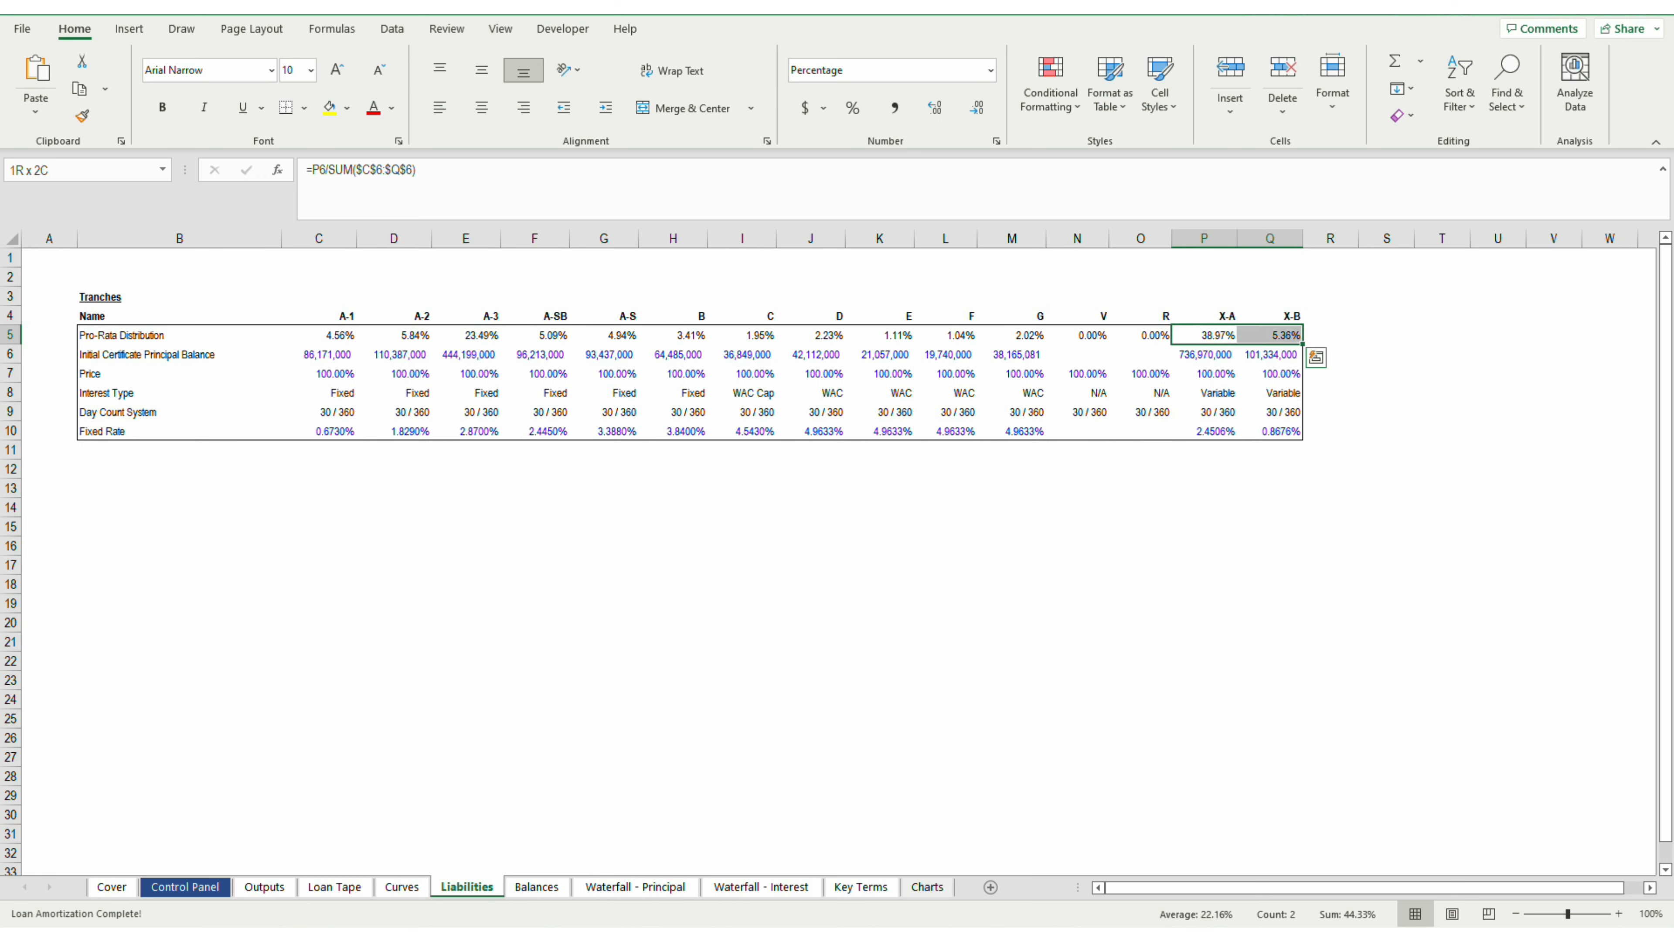
key(Left)
key(Right)
key(Up)
key(shift+Right)
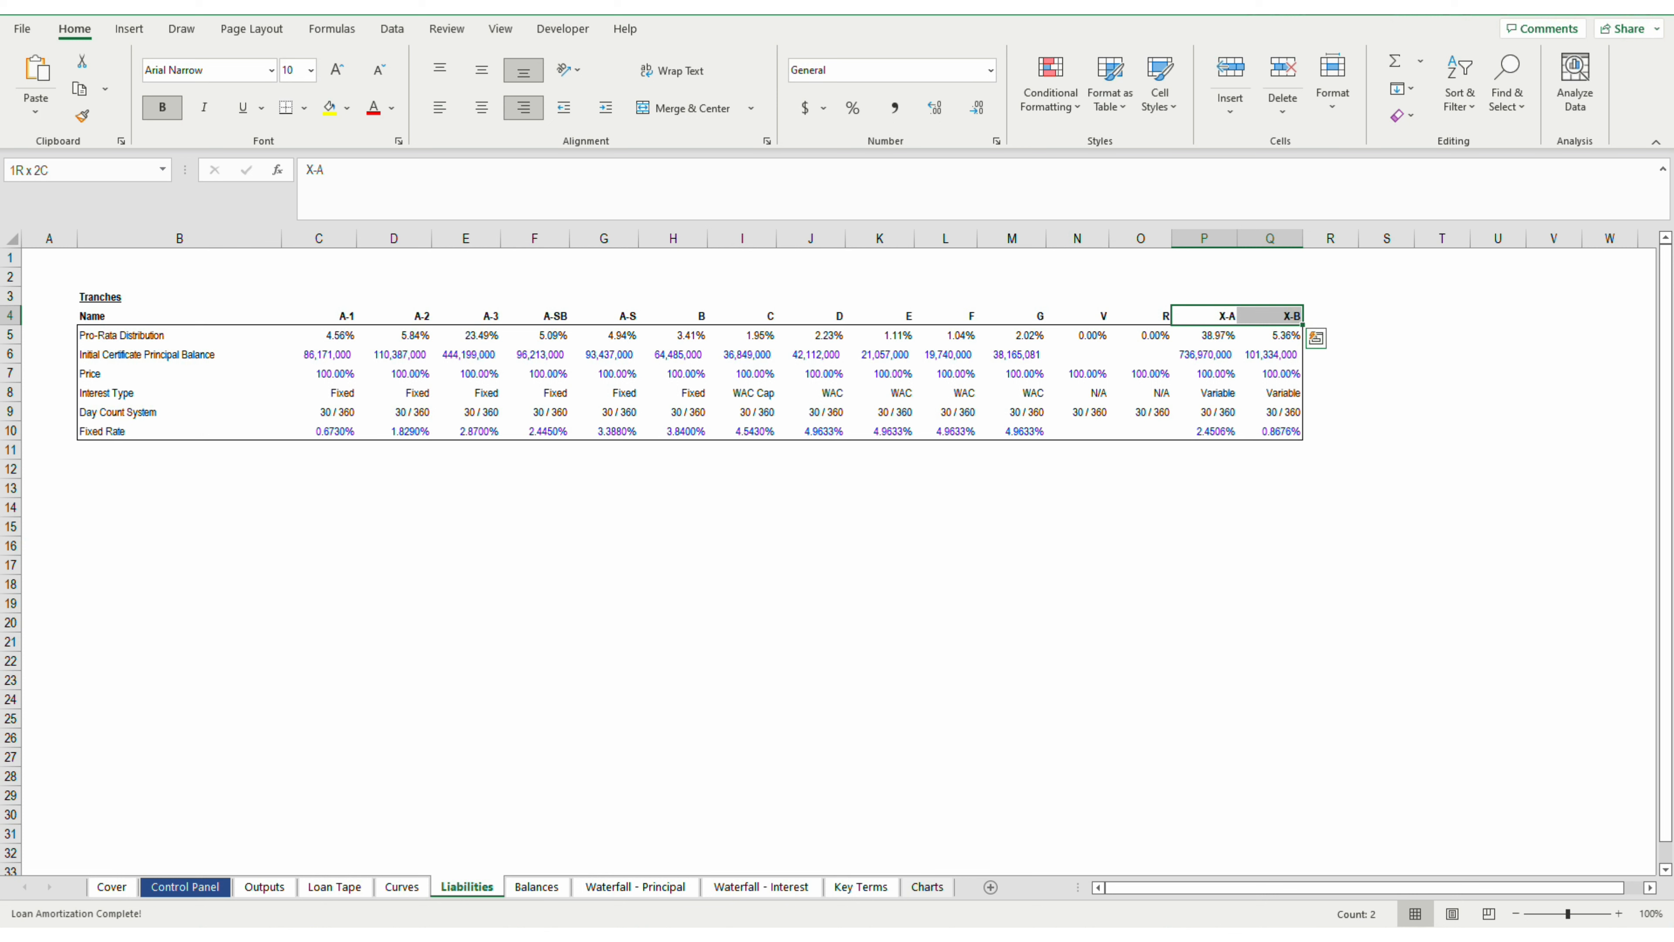
Step: Examine the Interest Type row from tranche C across to the X-A and X-B tranches
key(Down)
key(Left)
key(Left)
key(Left)
key(Left)
key(Left)
key(Left)
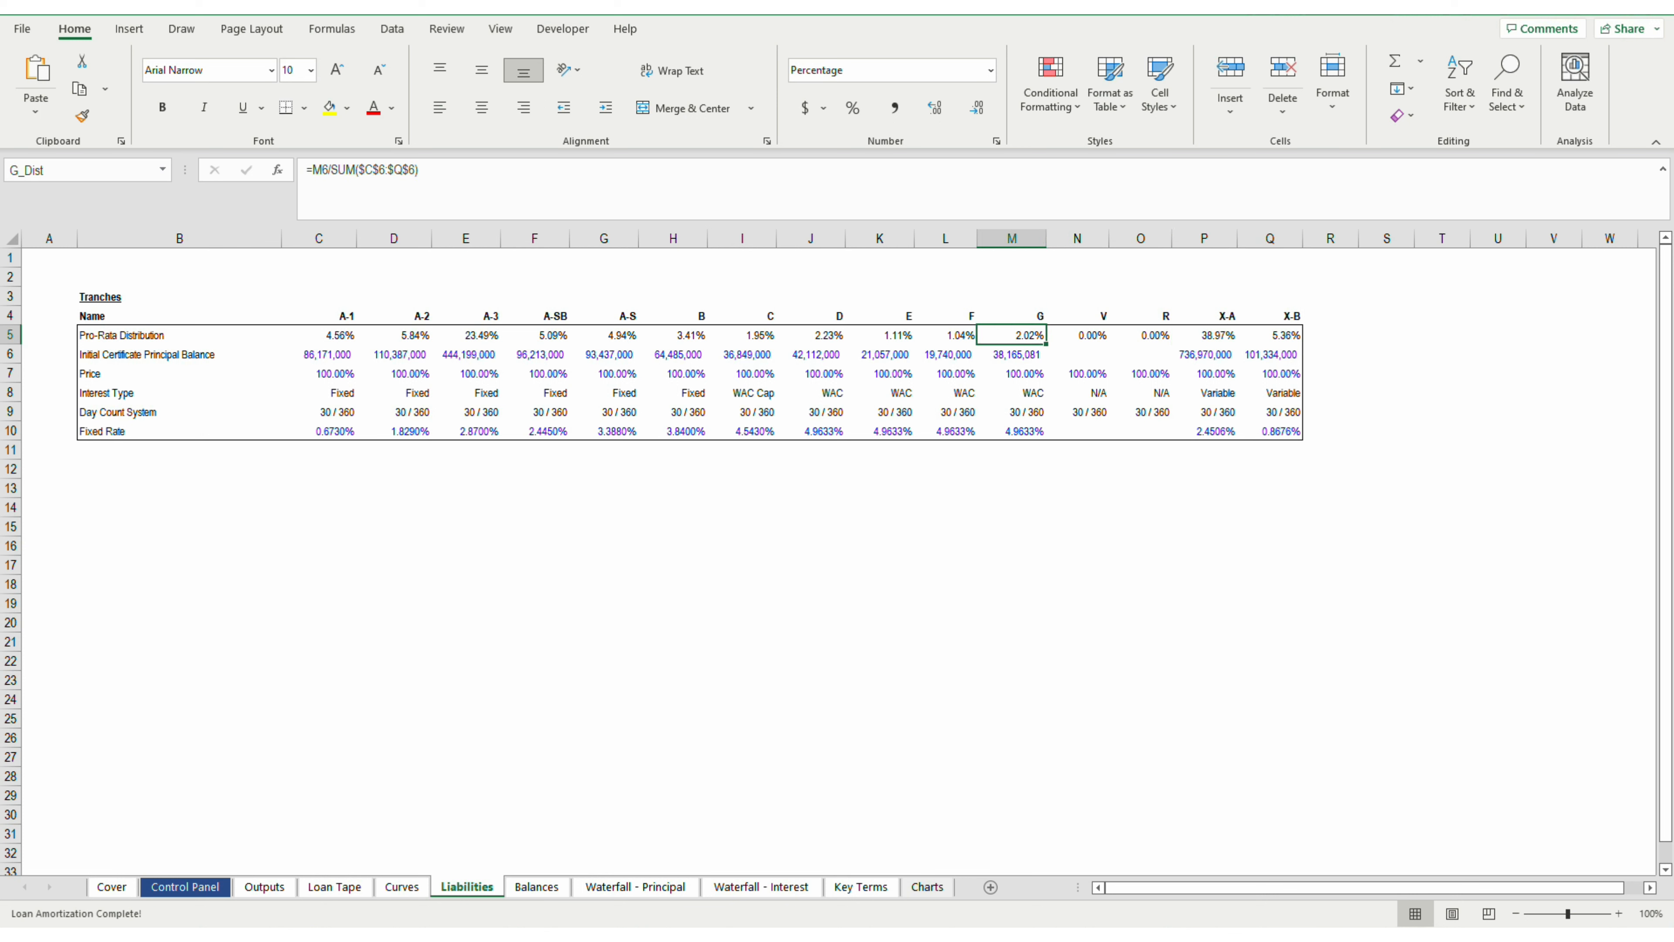
key(Left)
key(Left)
key(Down)
key(Down)
key(Down)
key(Right)
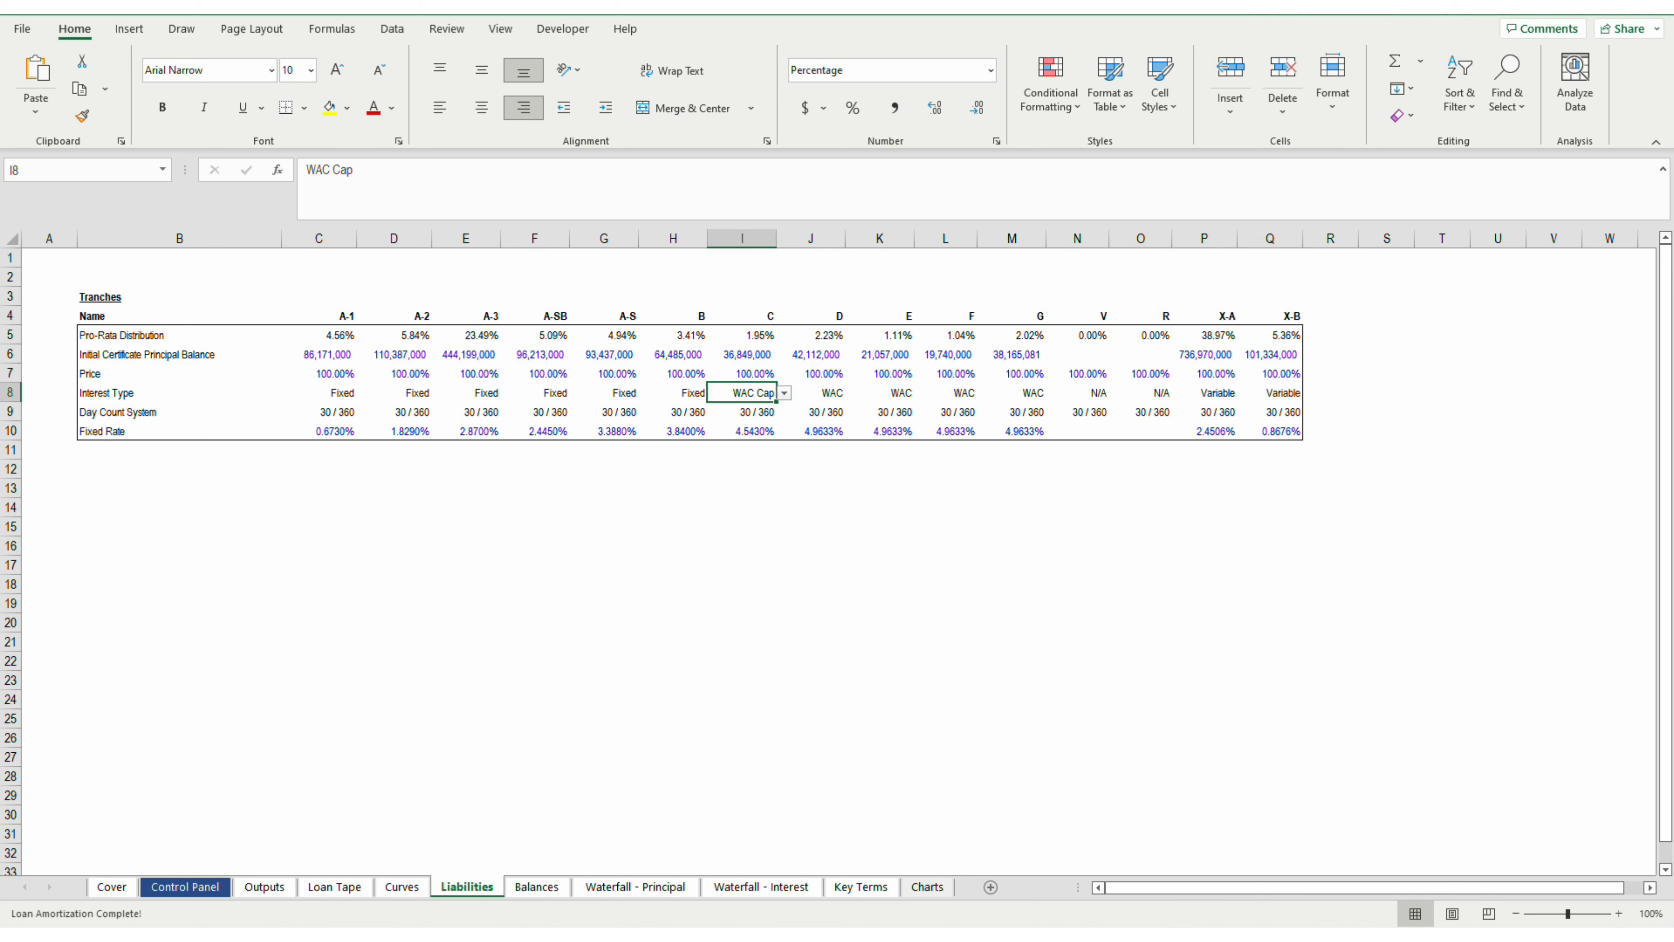
key(Right)
key(Right)
key(Right)
key(Right)
key(Right)
key(Right)
key(Right)
key(Right)
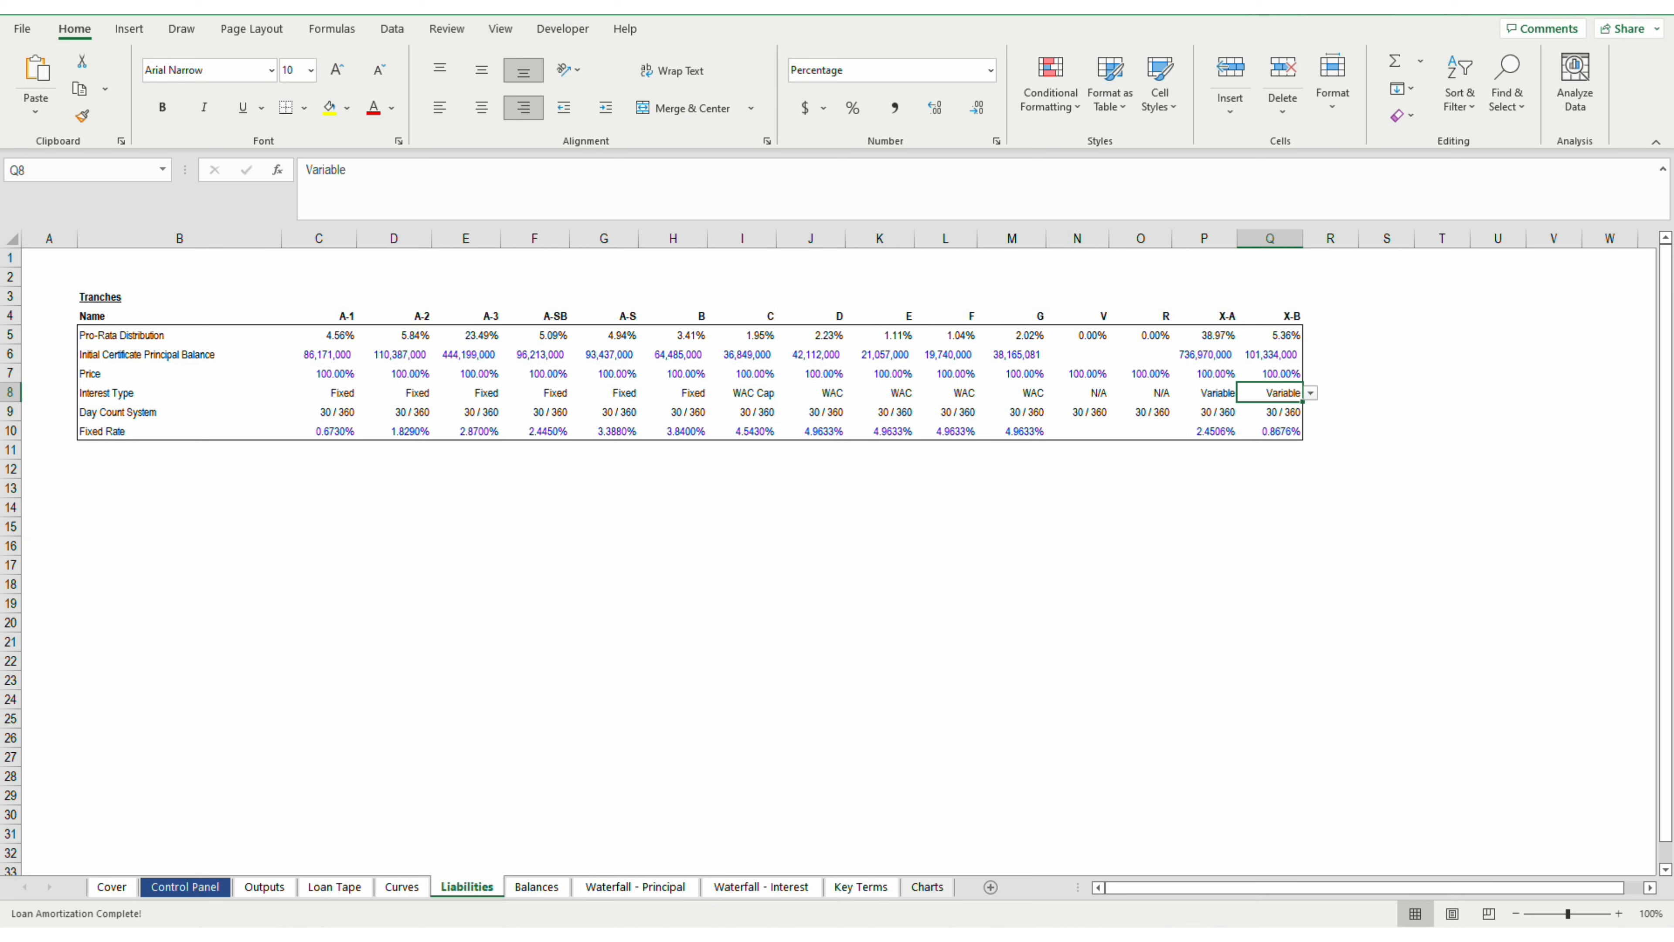
key(Left)
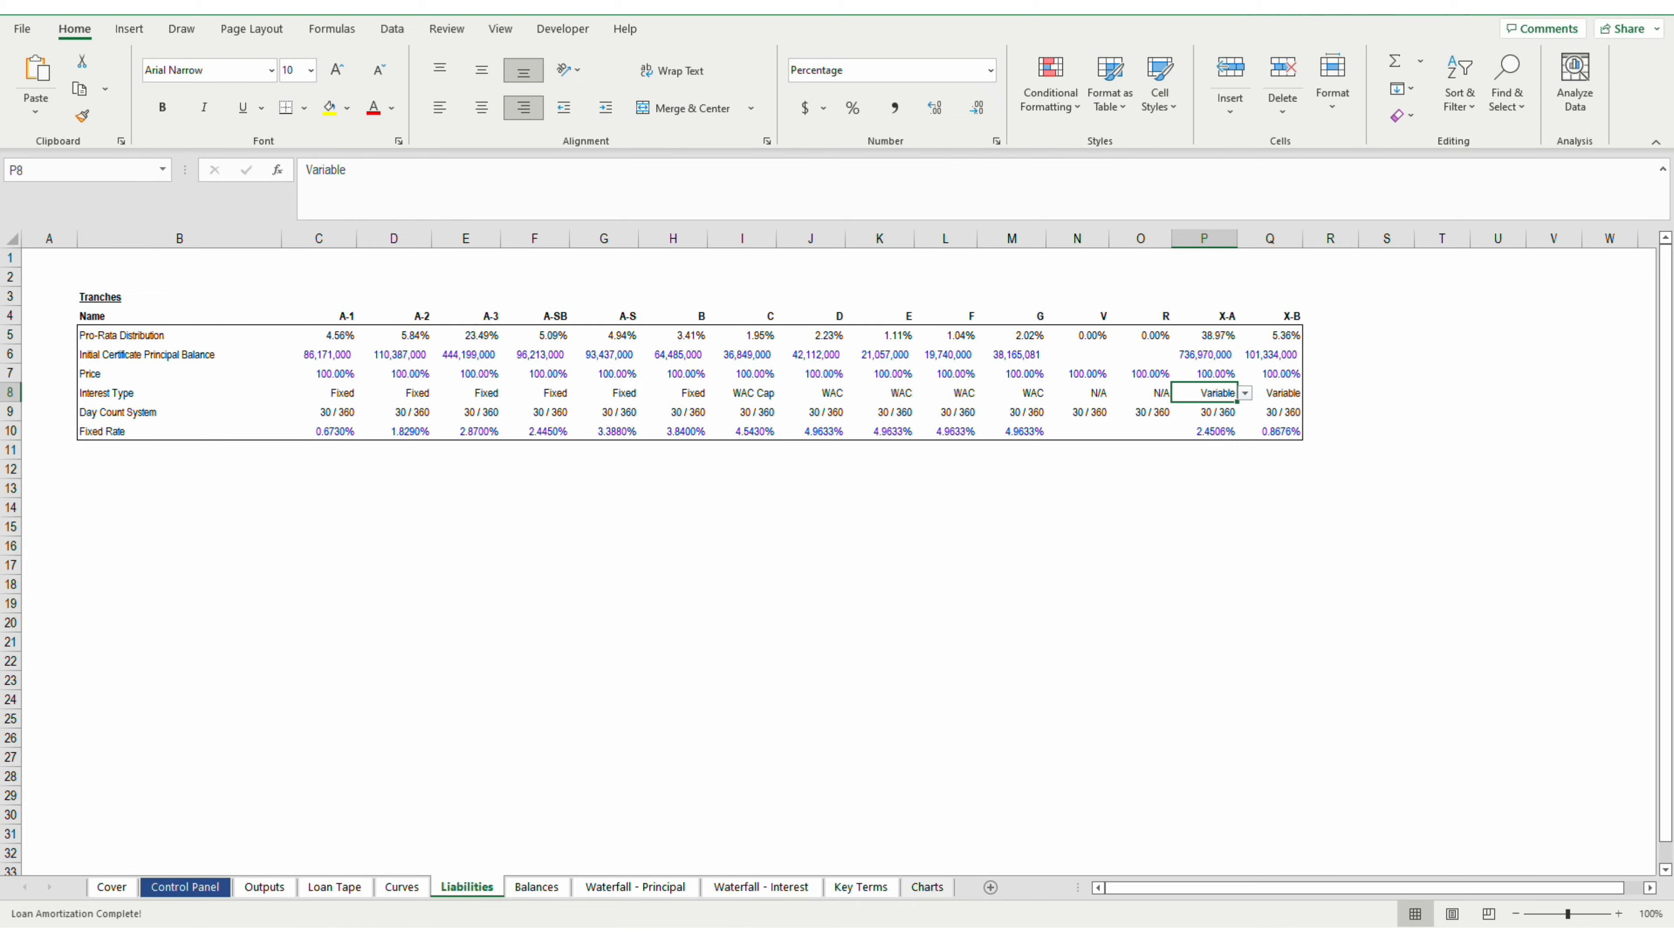
Step: Read the Fixed and WAC pass-through rate descriptions on the Key Terms sheet
key(ctrl+Page_Down)
key(ctrl+Page_Down)
key(ctrl+Page_Down)
key(ctrl+Page_Down)
key(Up)
key(Up)
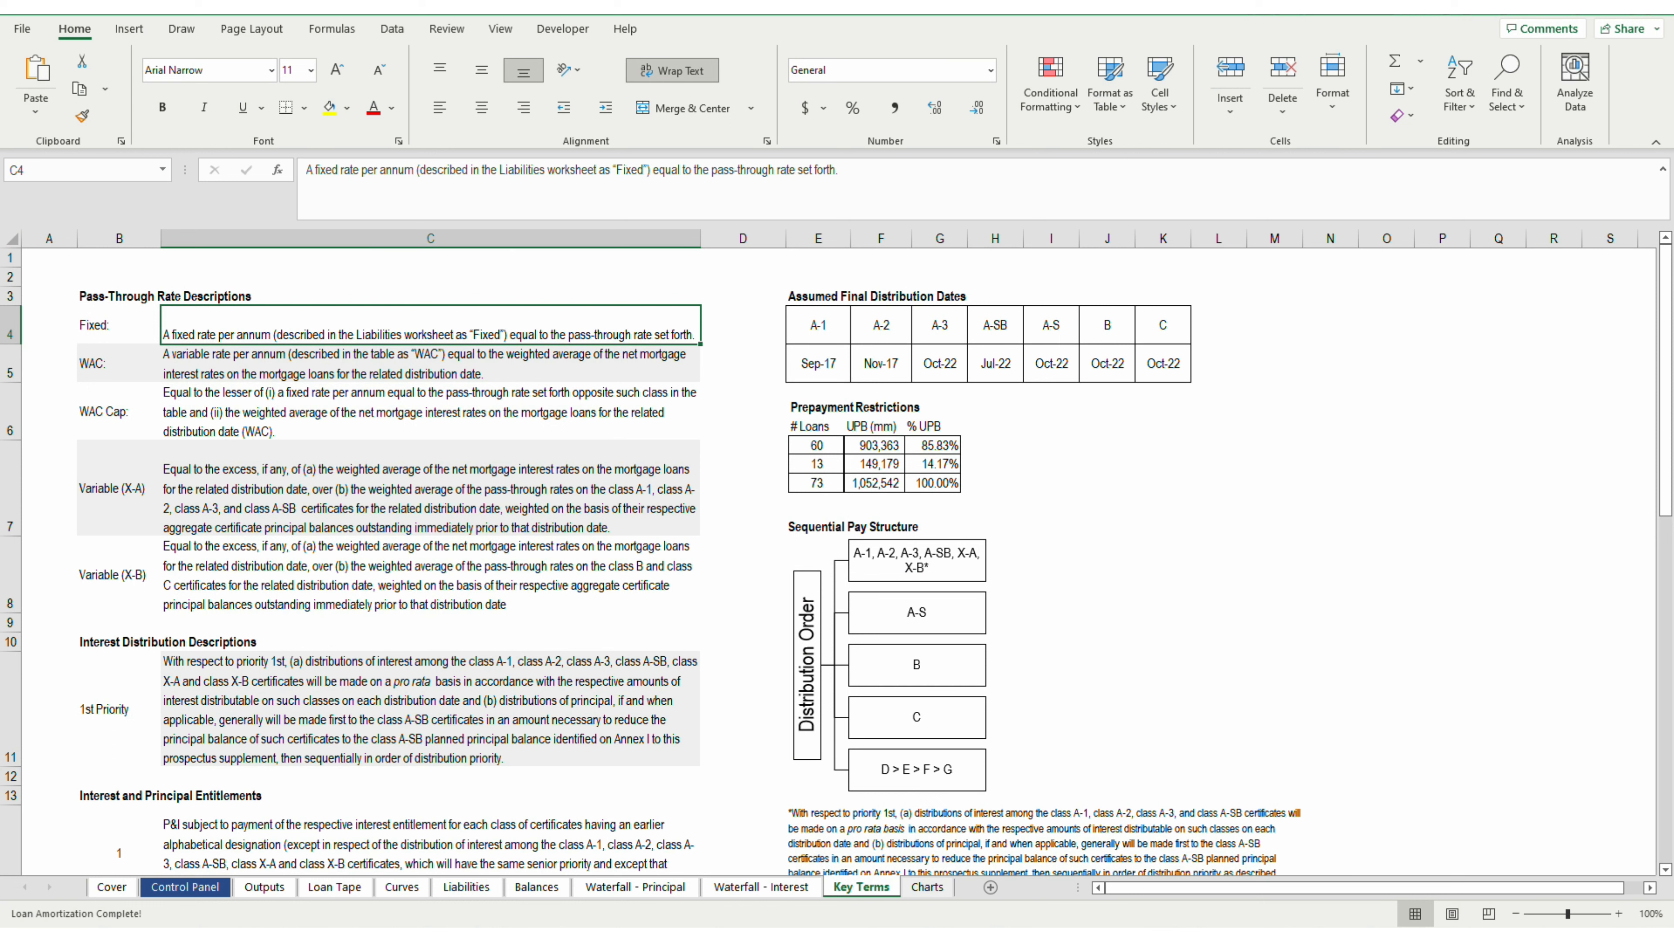
key(Down)
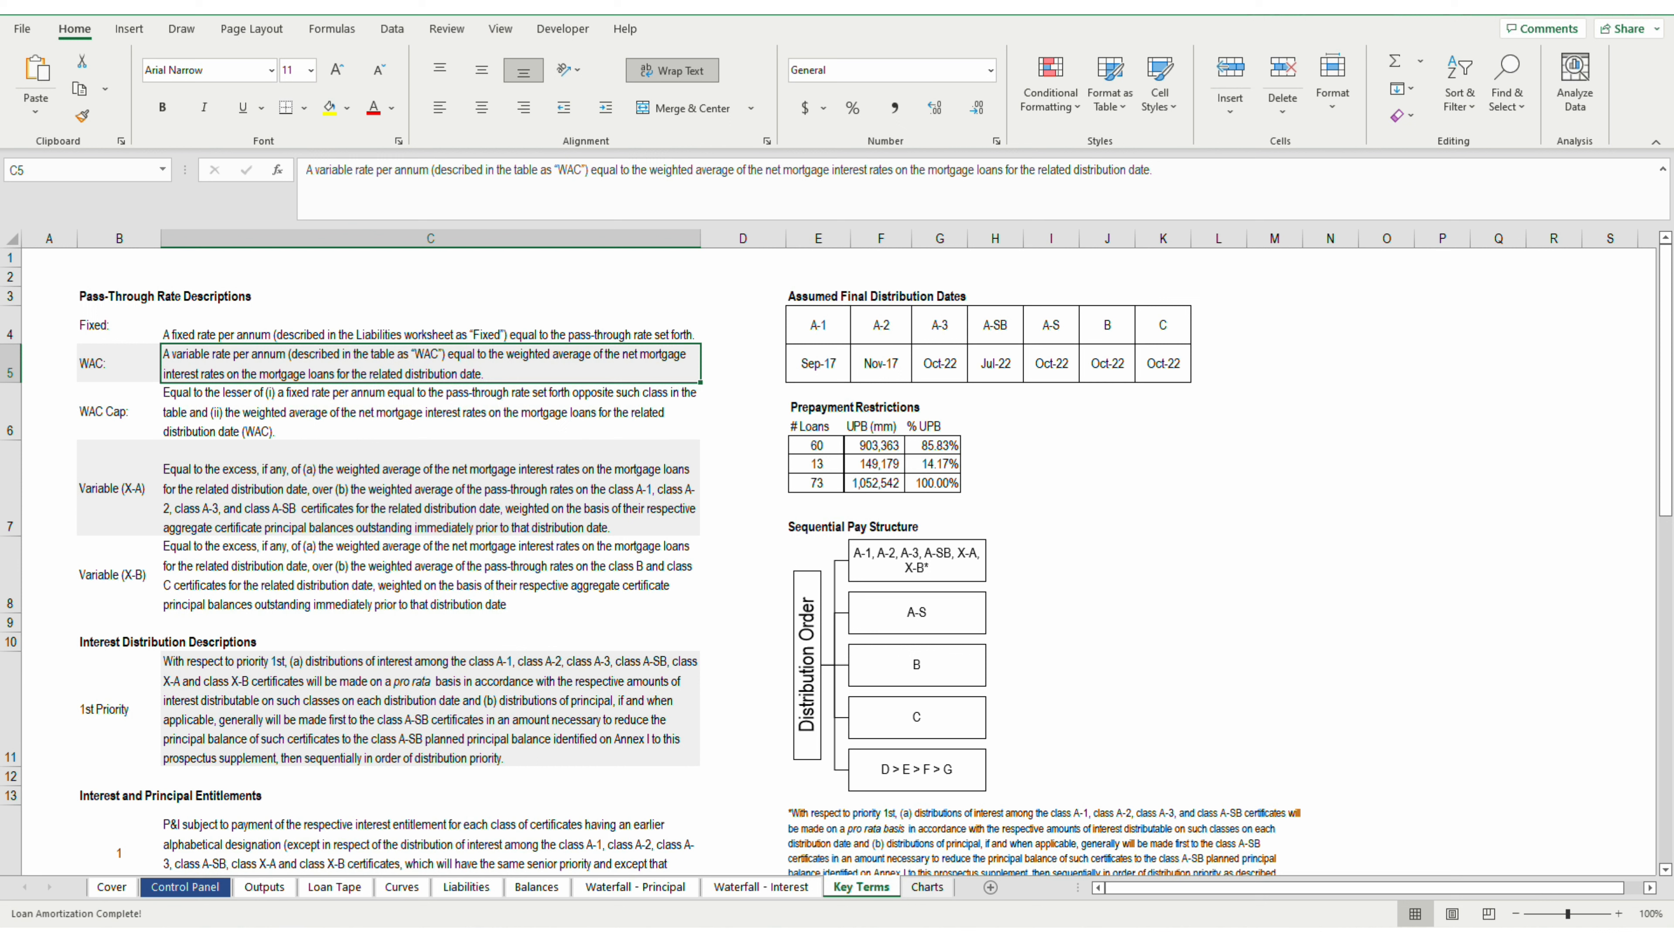
Step: Read the WAC Cap, Variable (X-A) and Variable (X-B) pass-through rate descriptions
key(Down)
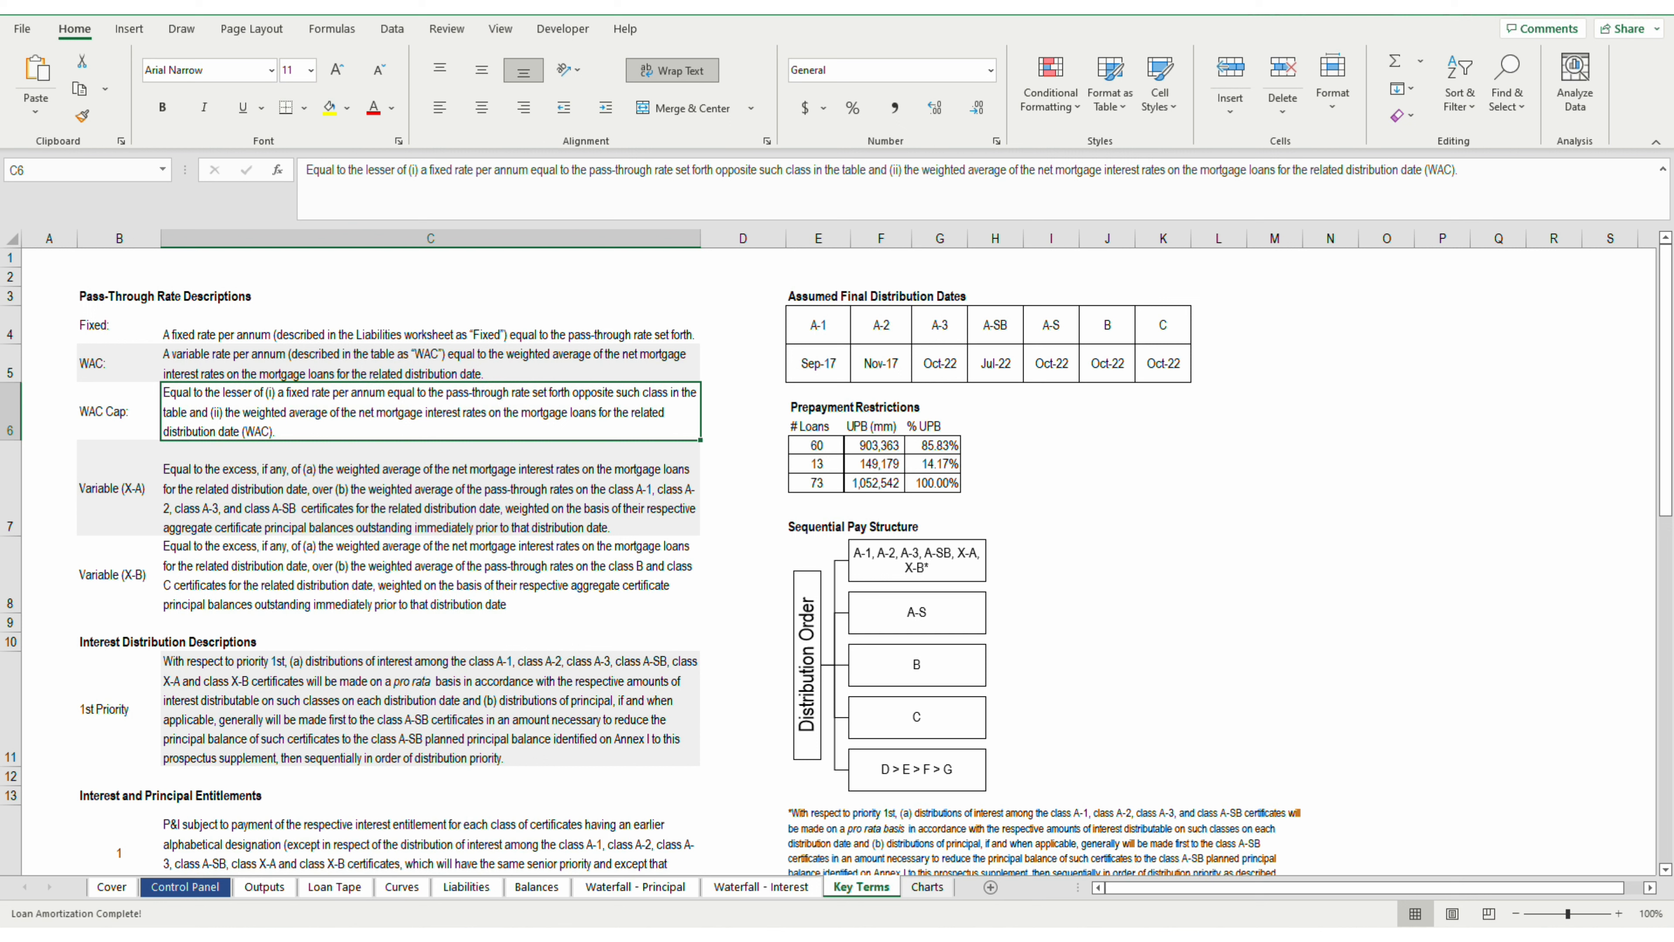
key(Down)
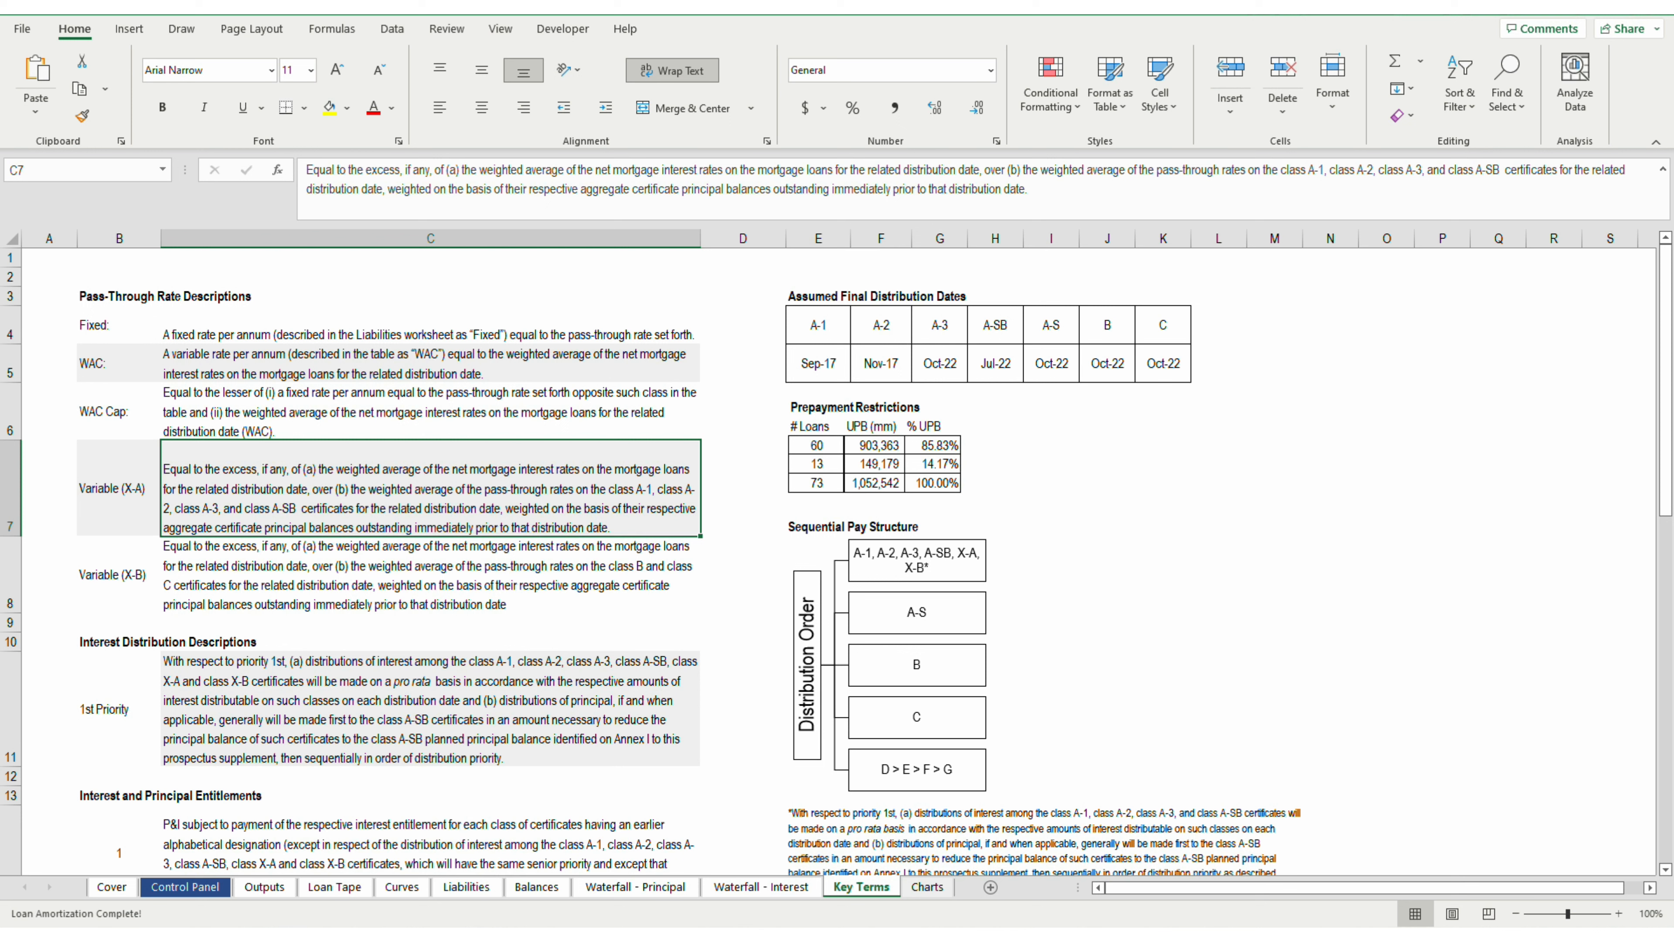
click(430, 574)
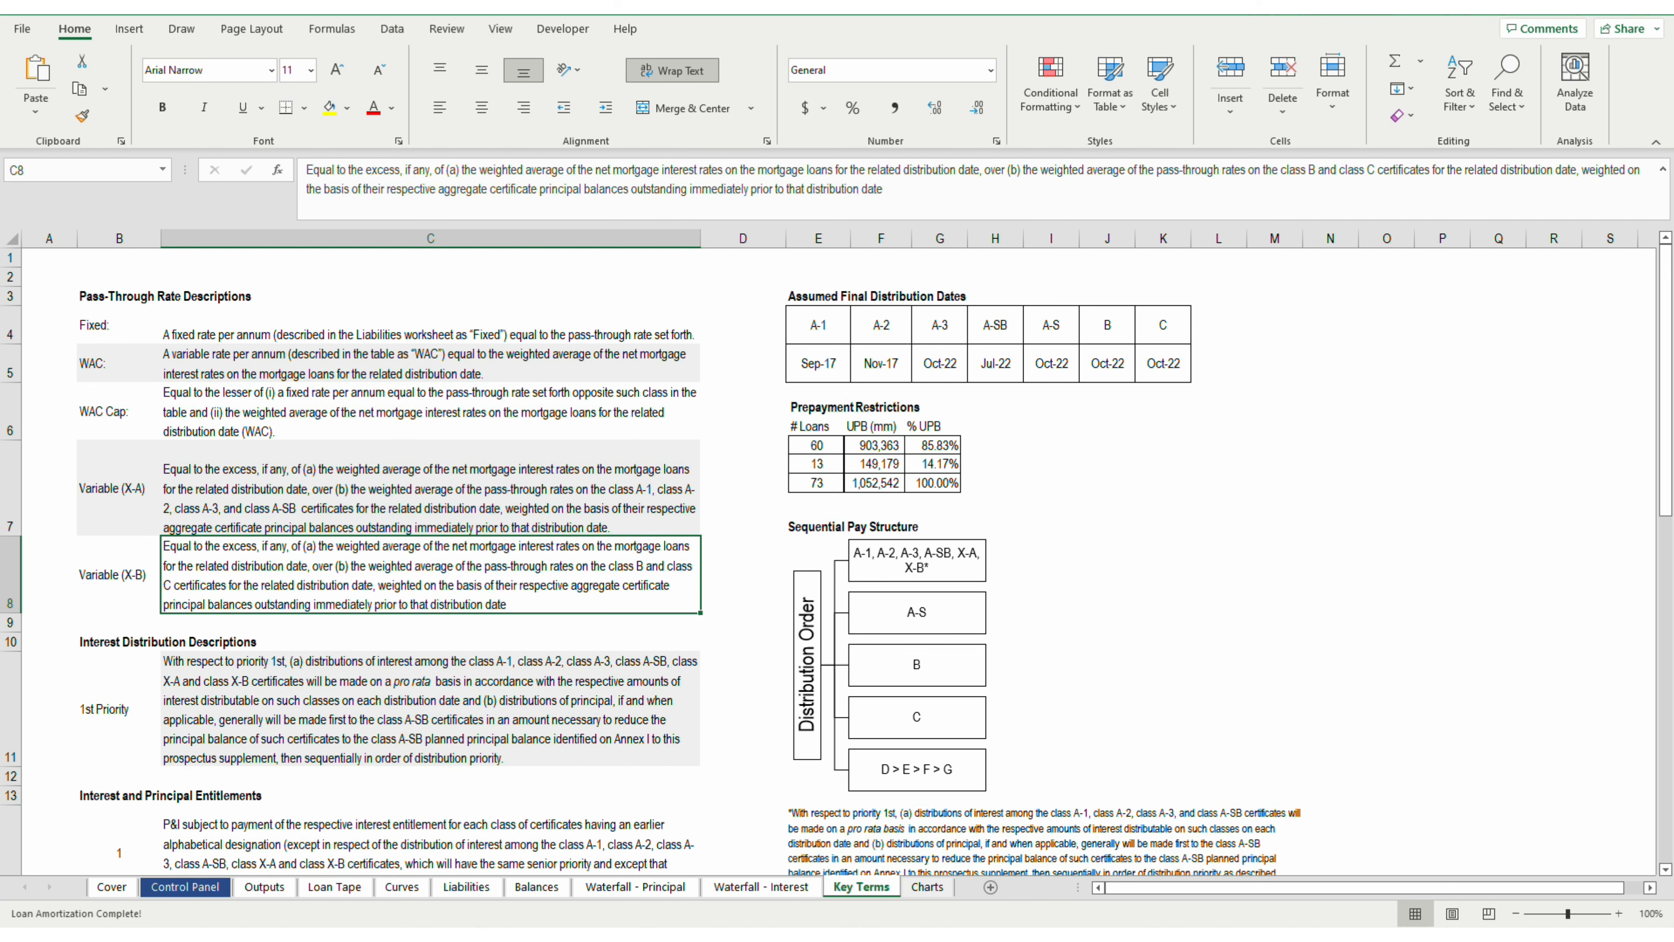
Step: Open the Waterfall - Interest sheet and examine the period 1 row across to the WAC and Pool Interest columns
key(ctrl+Page_Up)
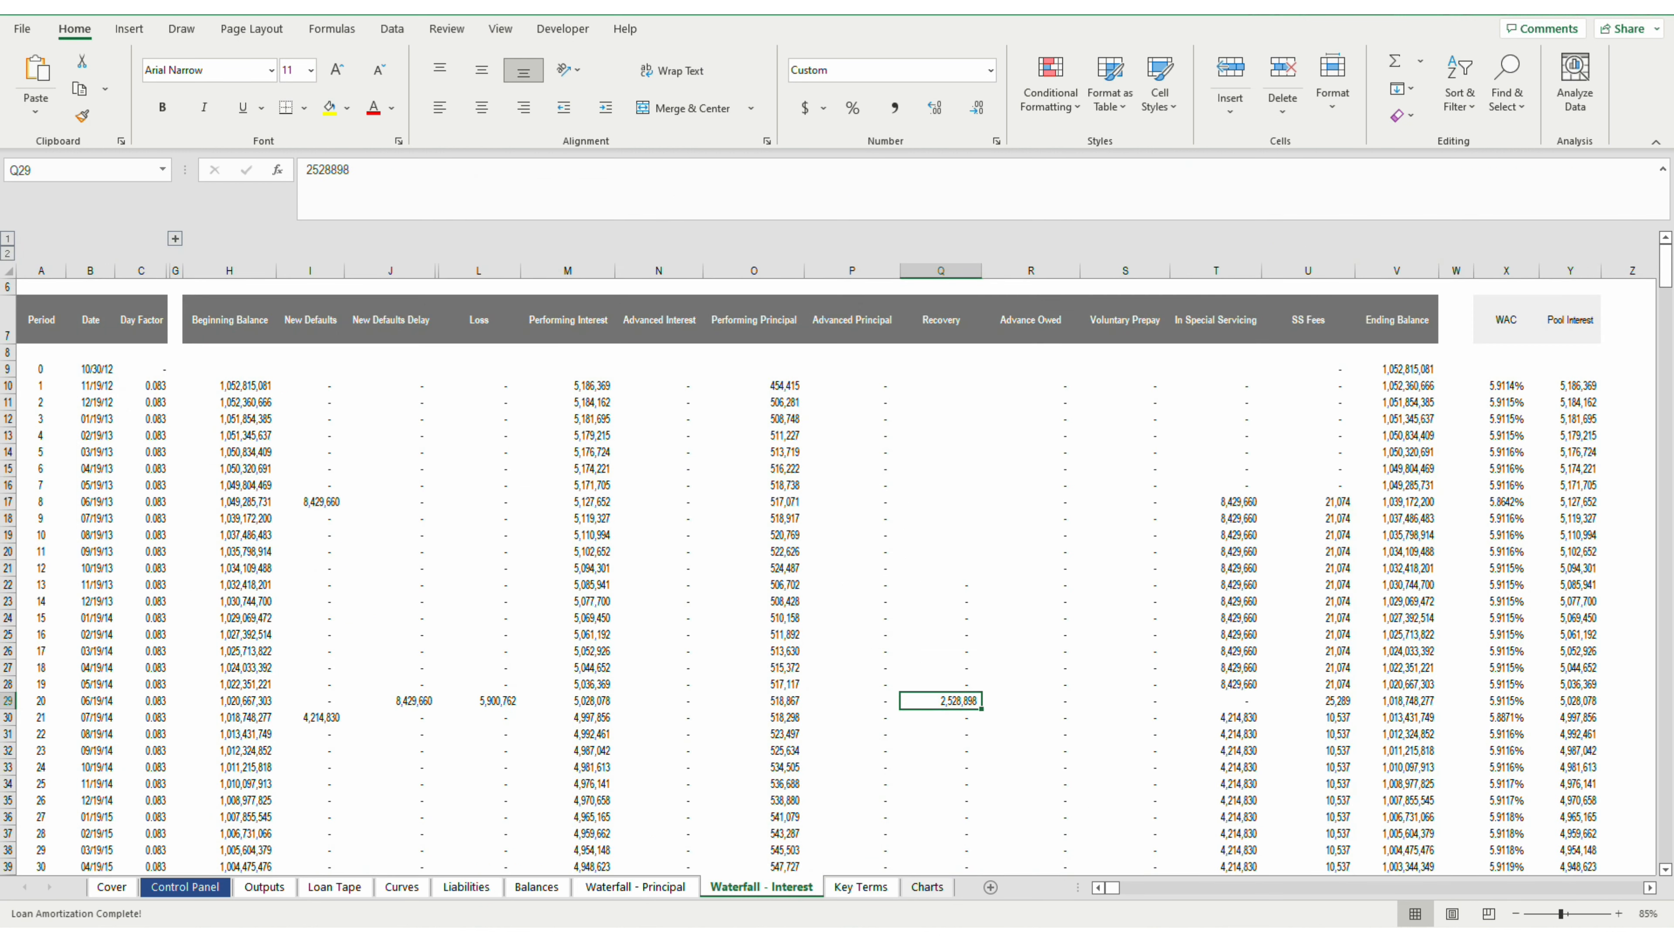
key(Down)
key(Up)
key(ctrl+Up)
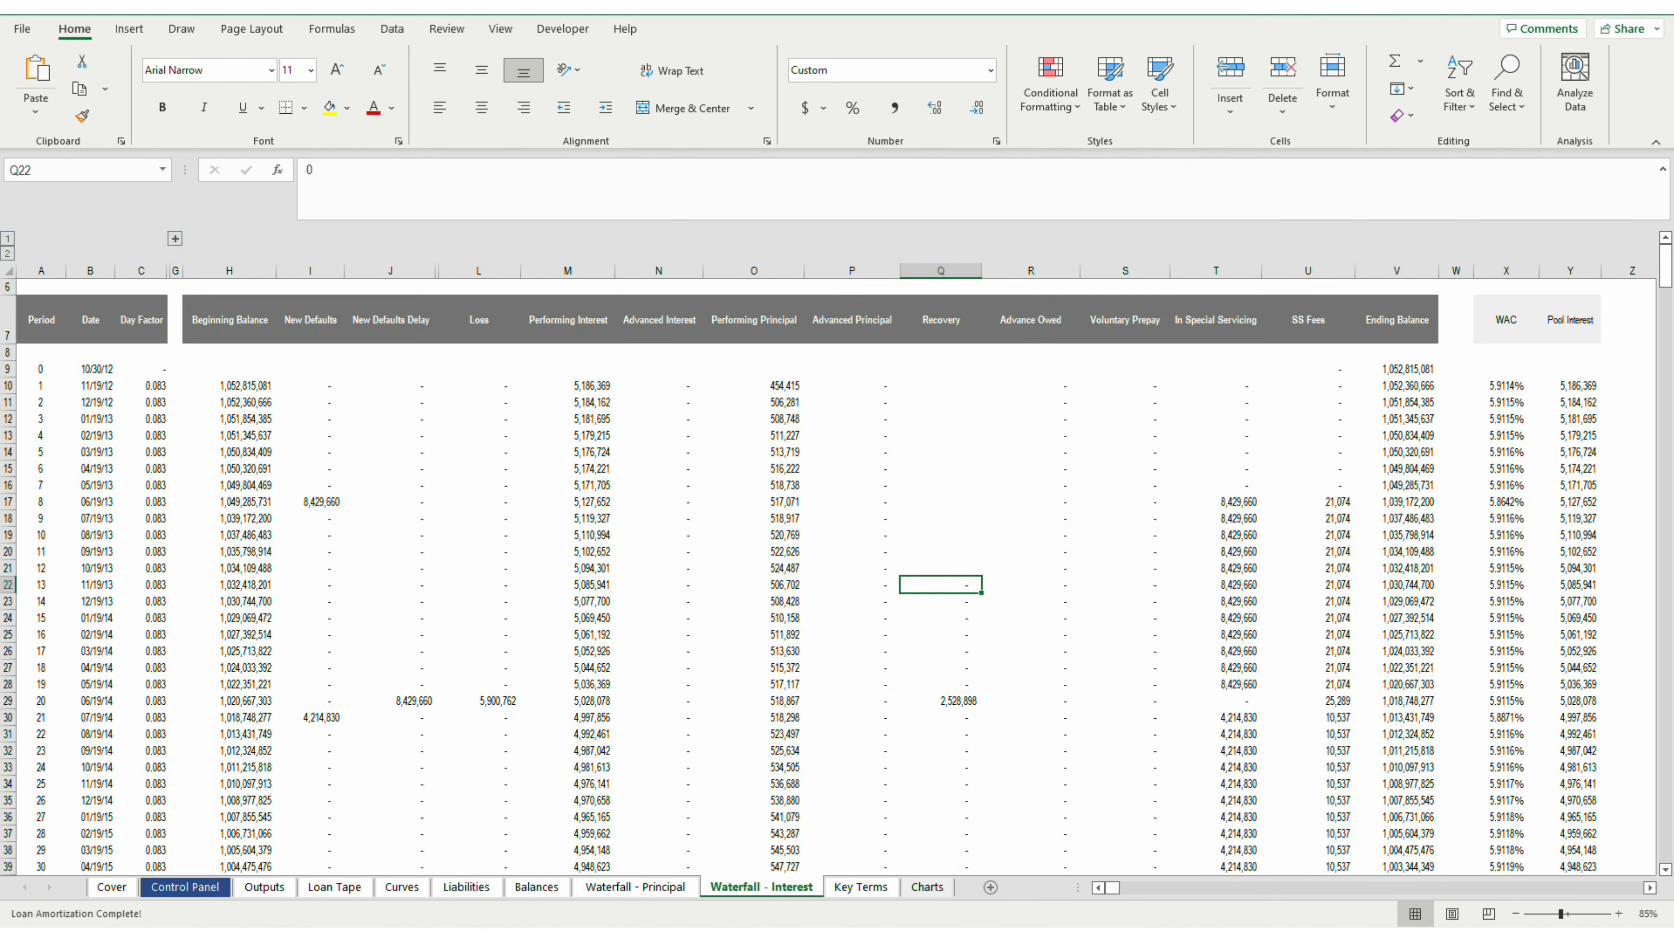
key(ctrl+Up)
key(Down)
key(Down)
key(Down)
key(Right)
key(ctrl+Right)
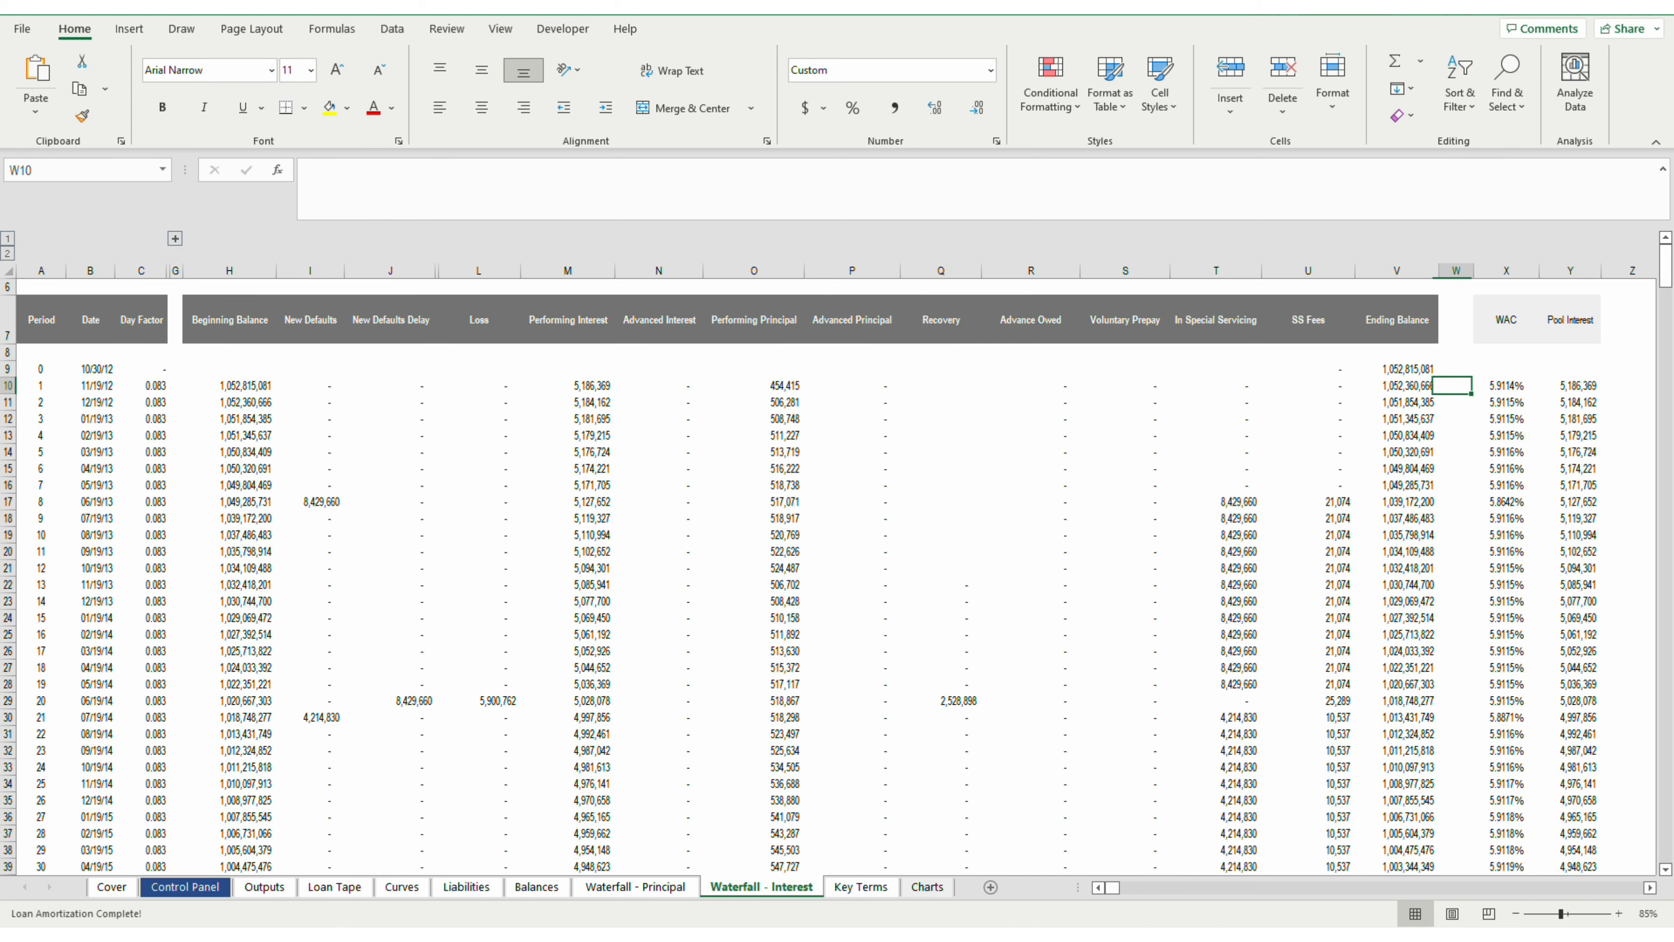
key(ctrl+Right)
key(Right)
key(Right)
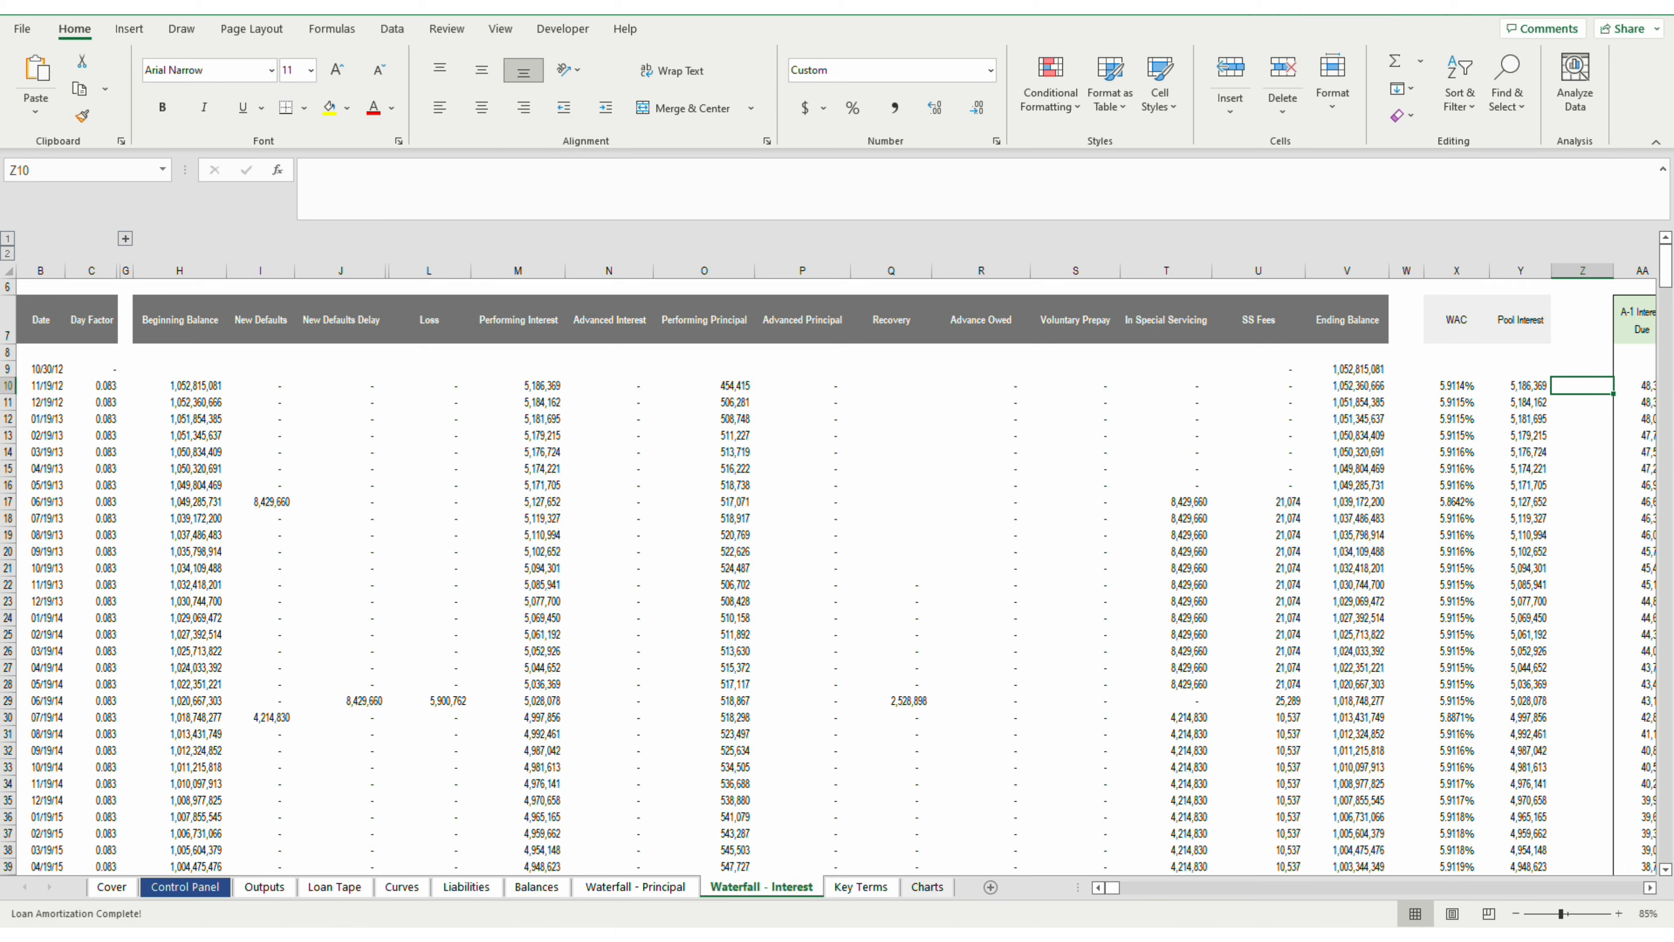
Step: Inspect the period 1 formula for X-A Interest Paid
key(Right)
key(Right)
key(Right)
key(Right)
key(Right)
key(Right)
key(Right)
key(Right)
key(Right)
key(Right)
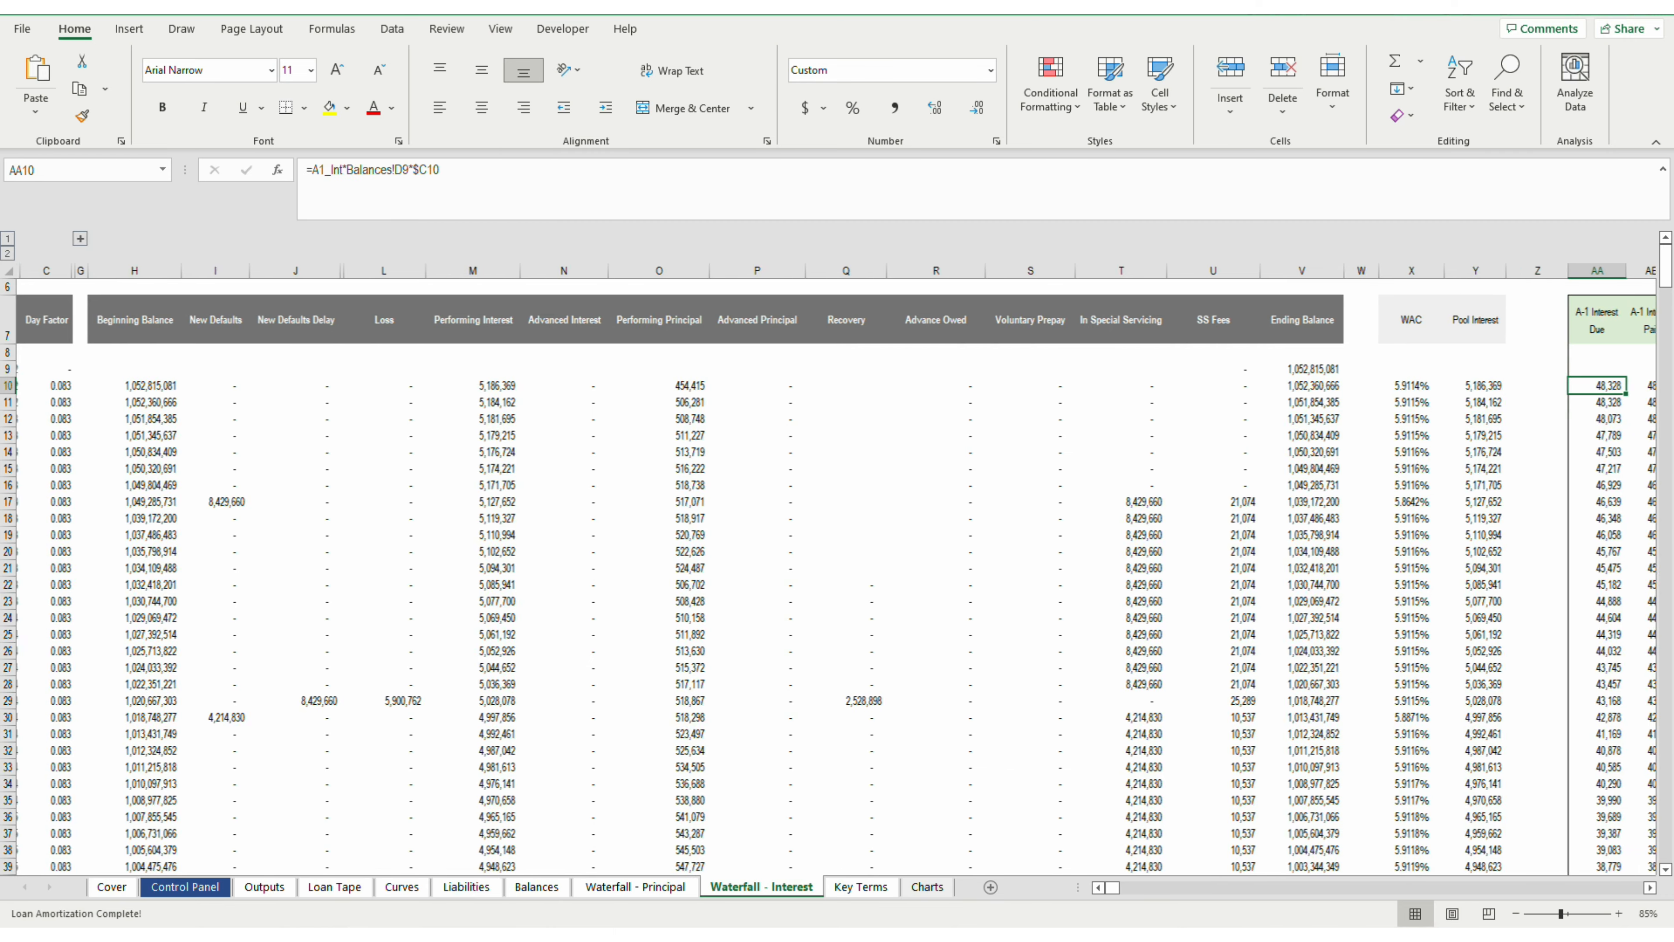
key(Left)
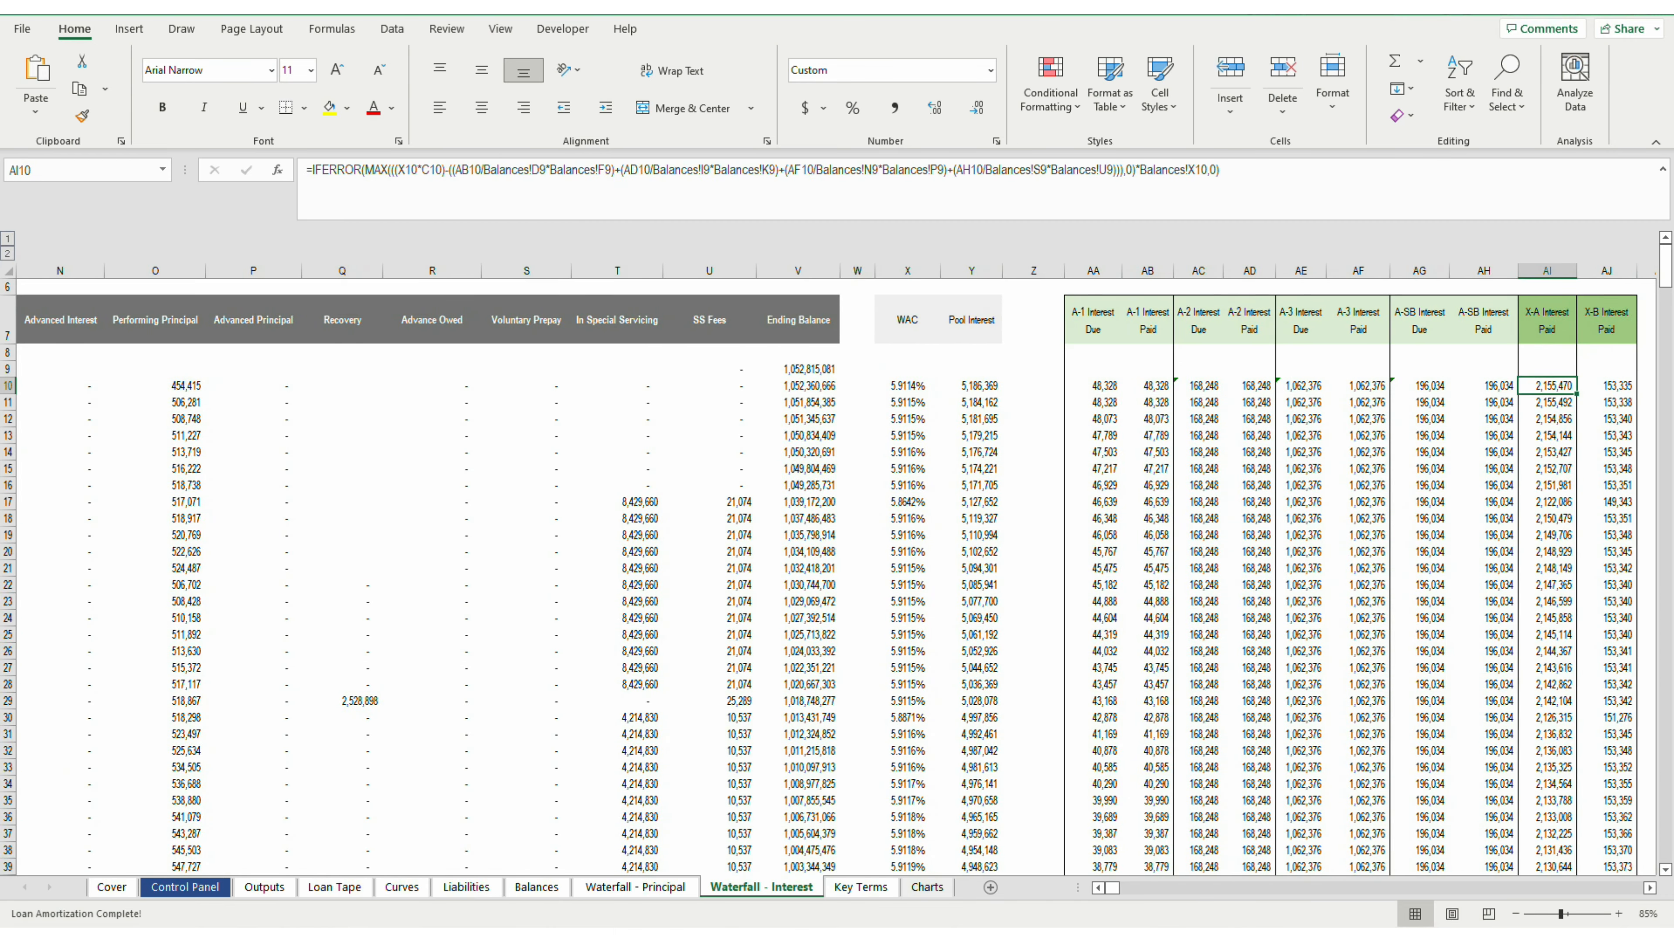
key(F2)
key(Escape)
Step: Inspect the period 1 X-B Interest Paid formula and go across to the B and C interest columns it draws on
key(Right)
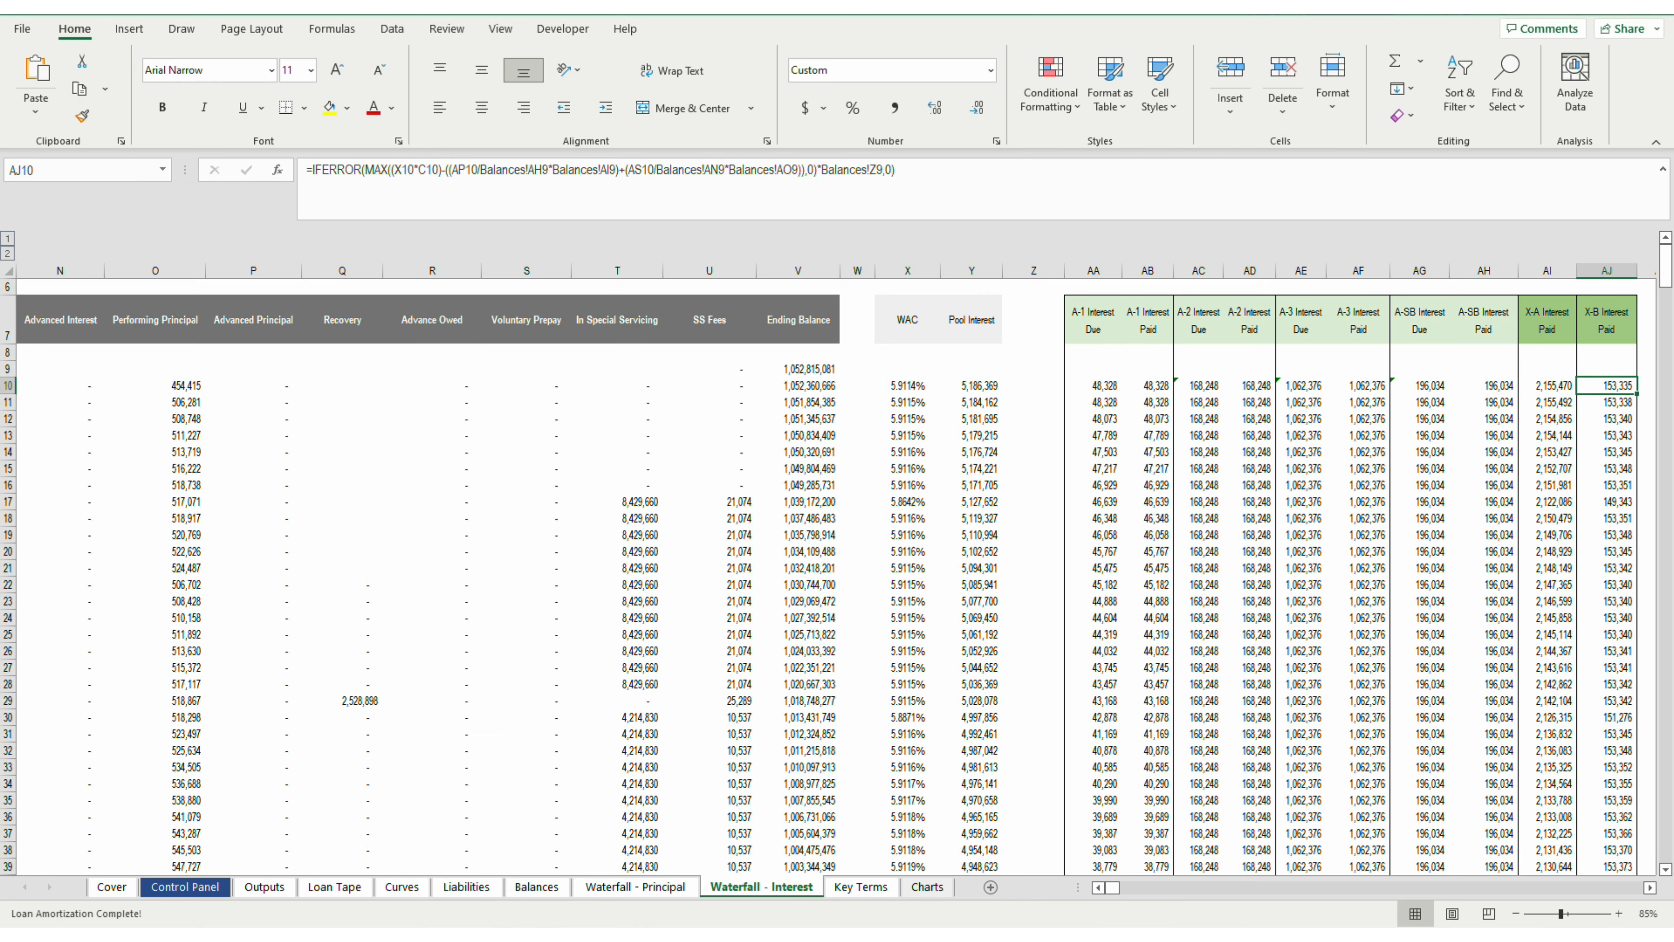
key(F2)
key(Escape)
key(Right)
key(Right)
key(Right)
key(Right)
key(Right)
key(Right)
key(Right)
key(Right)
key(Right)
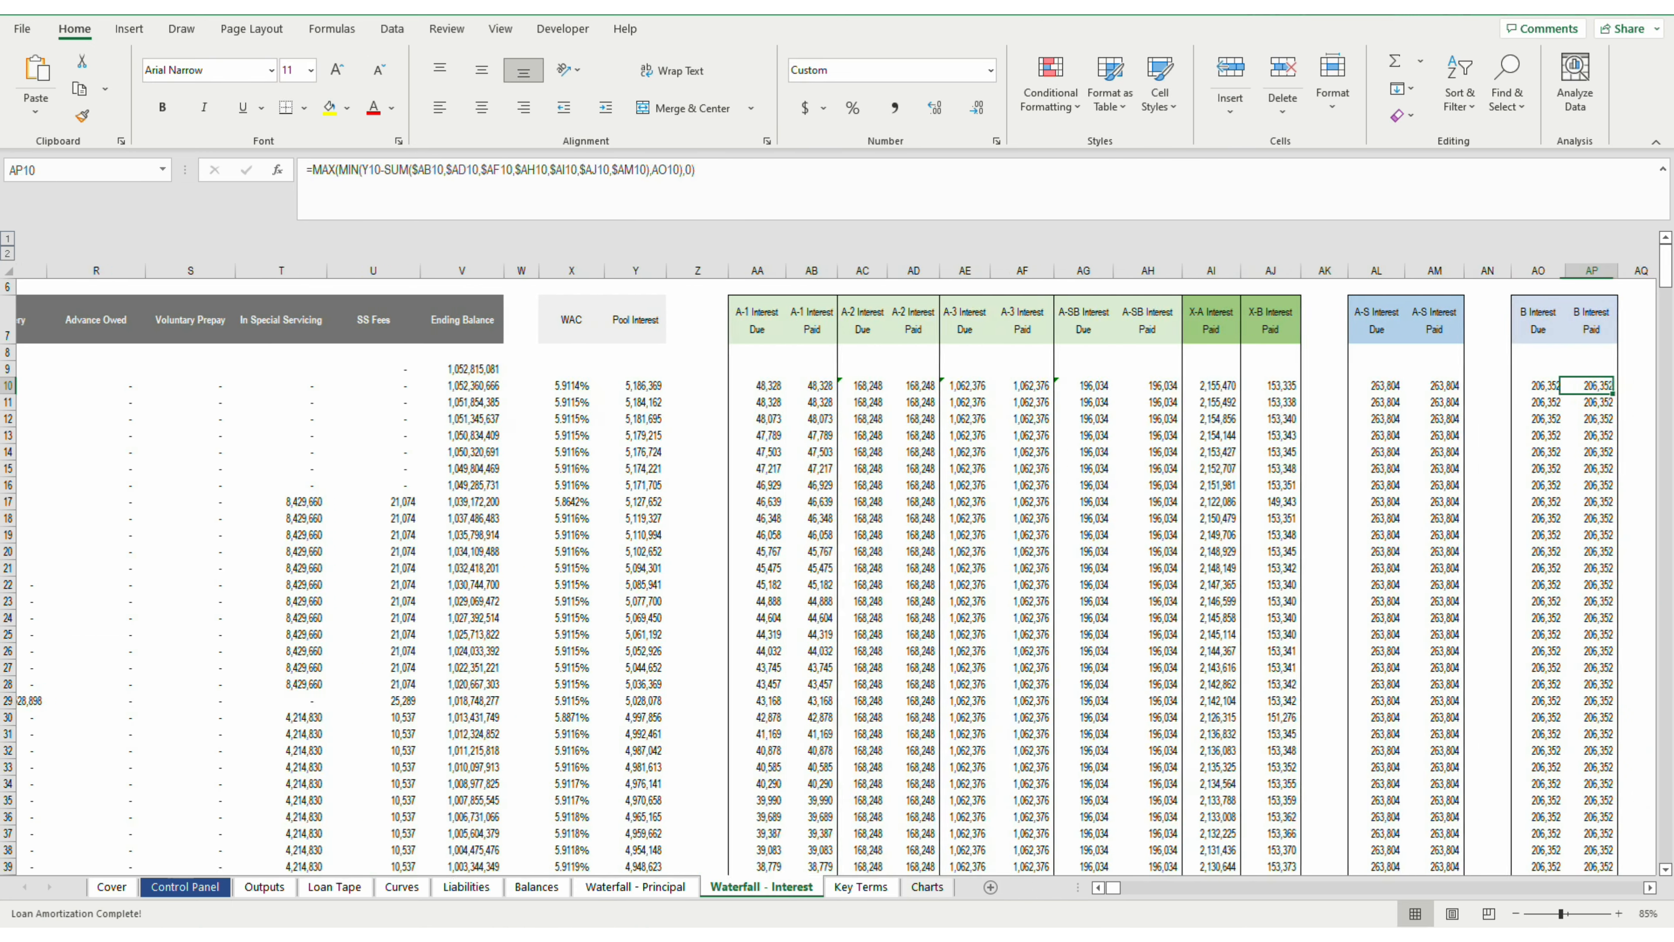
Step: Trace the cells referenced by the period 1 X-B Interest Paid formula
key(Left)
key(Left)
key(Left)
key(Left)
key(Left)
key(Left)
key(Left)
key(Left)
key(Left)
key(F2)
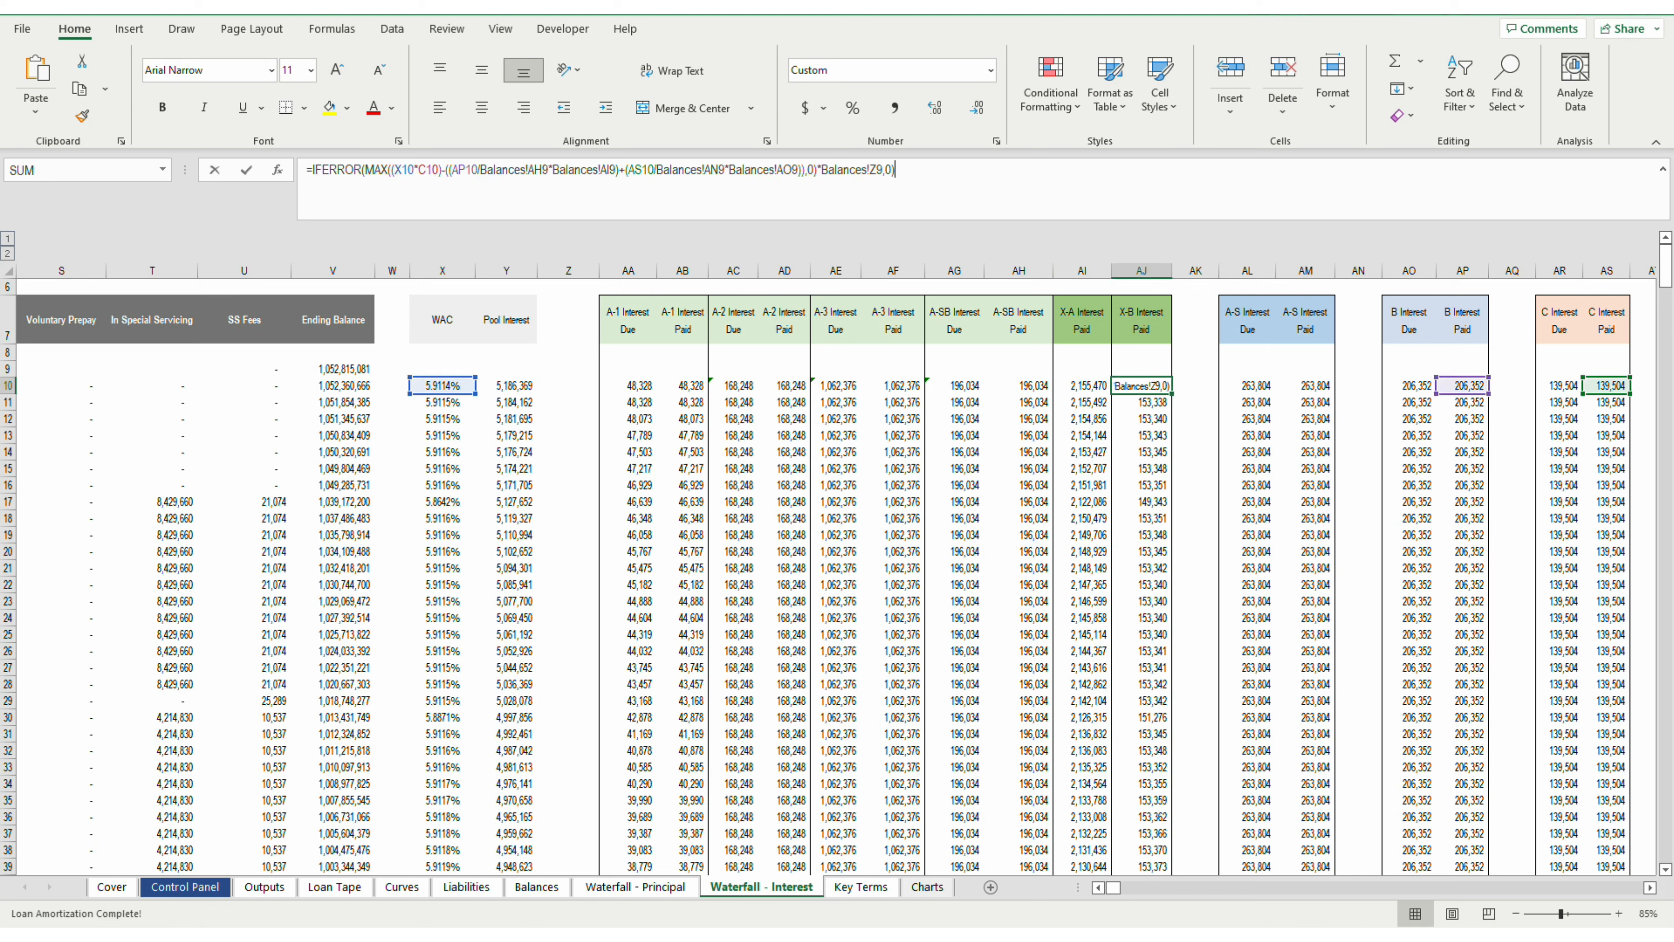
key(Escape)
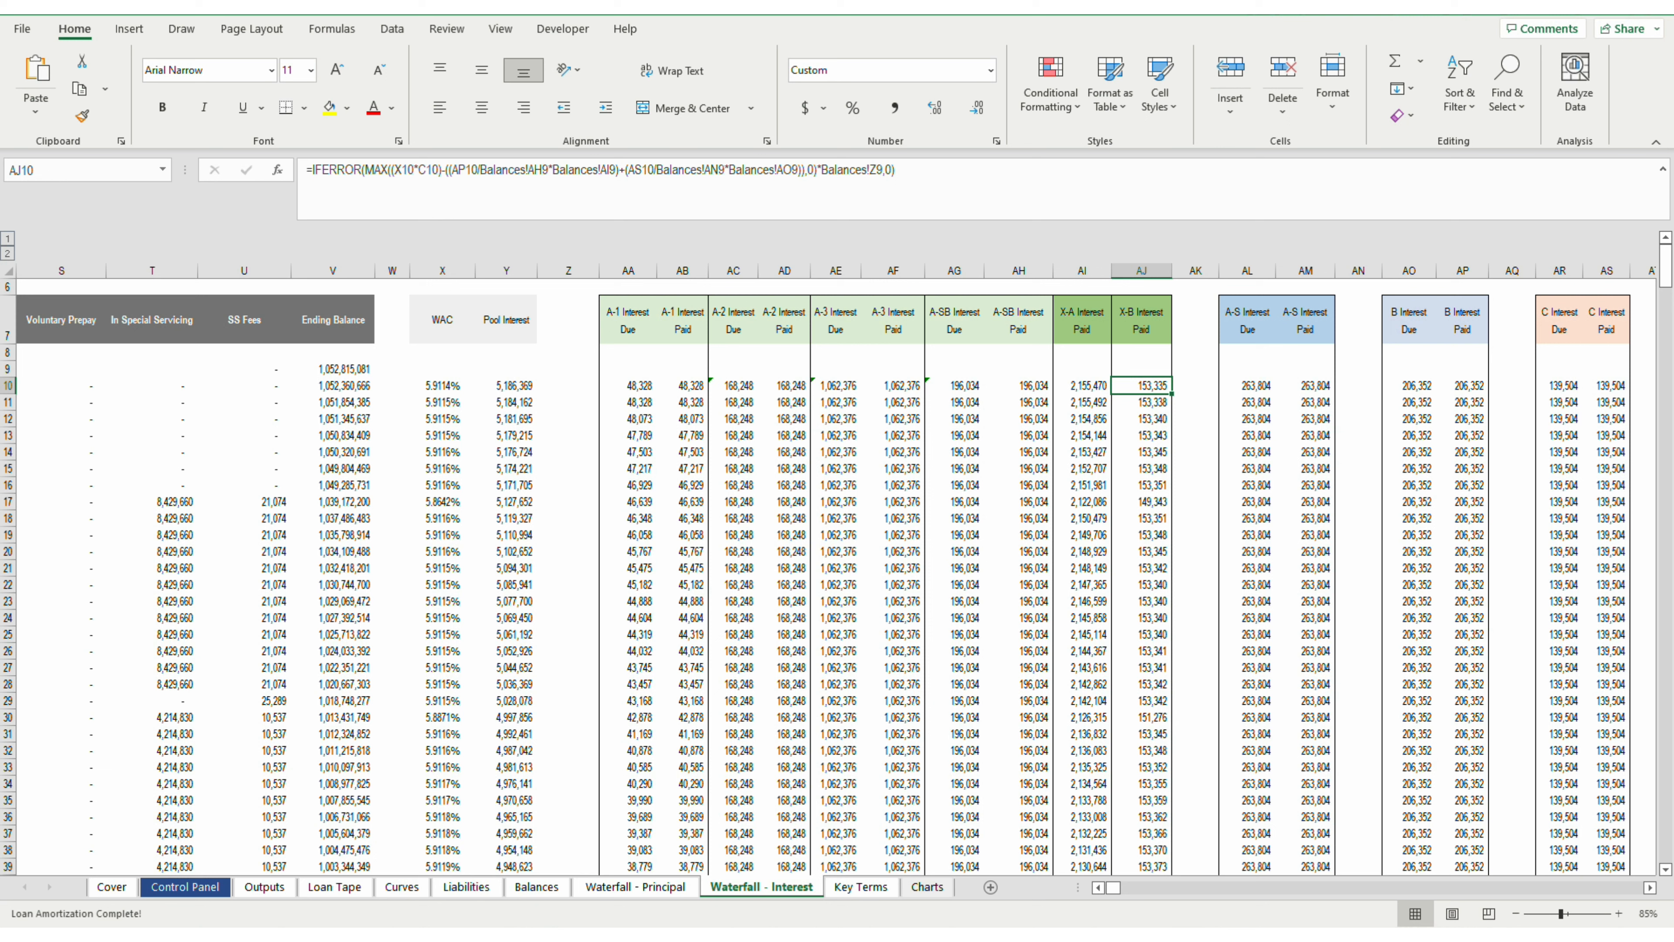
Step: Inspect the period 1 A-1 Interest Due formula
key(Left)
key(Left)
key(Left)
key(Left)
key(Left)
key(Left)
key(Left)
key(Left)
key(Left)
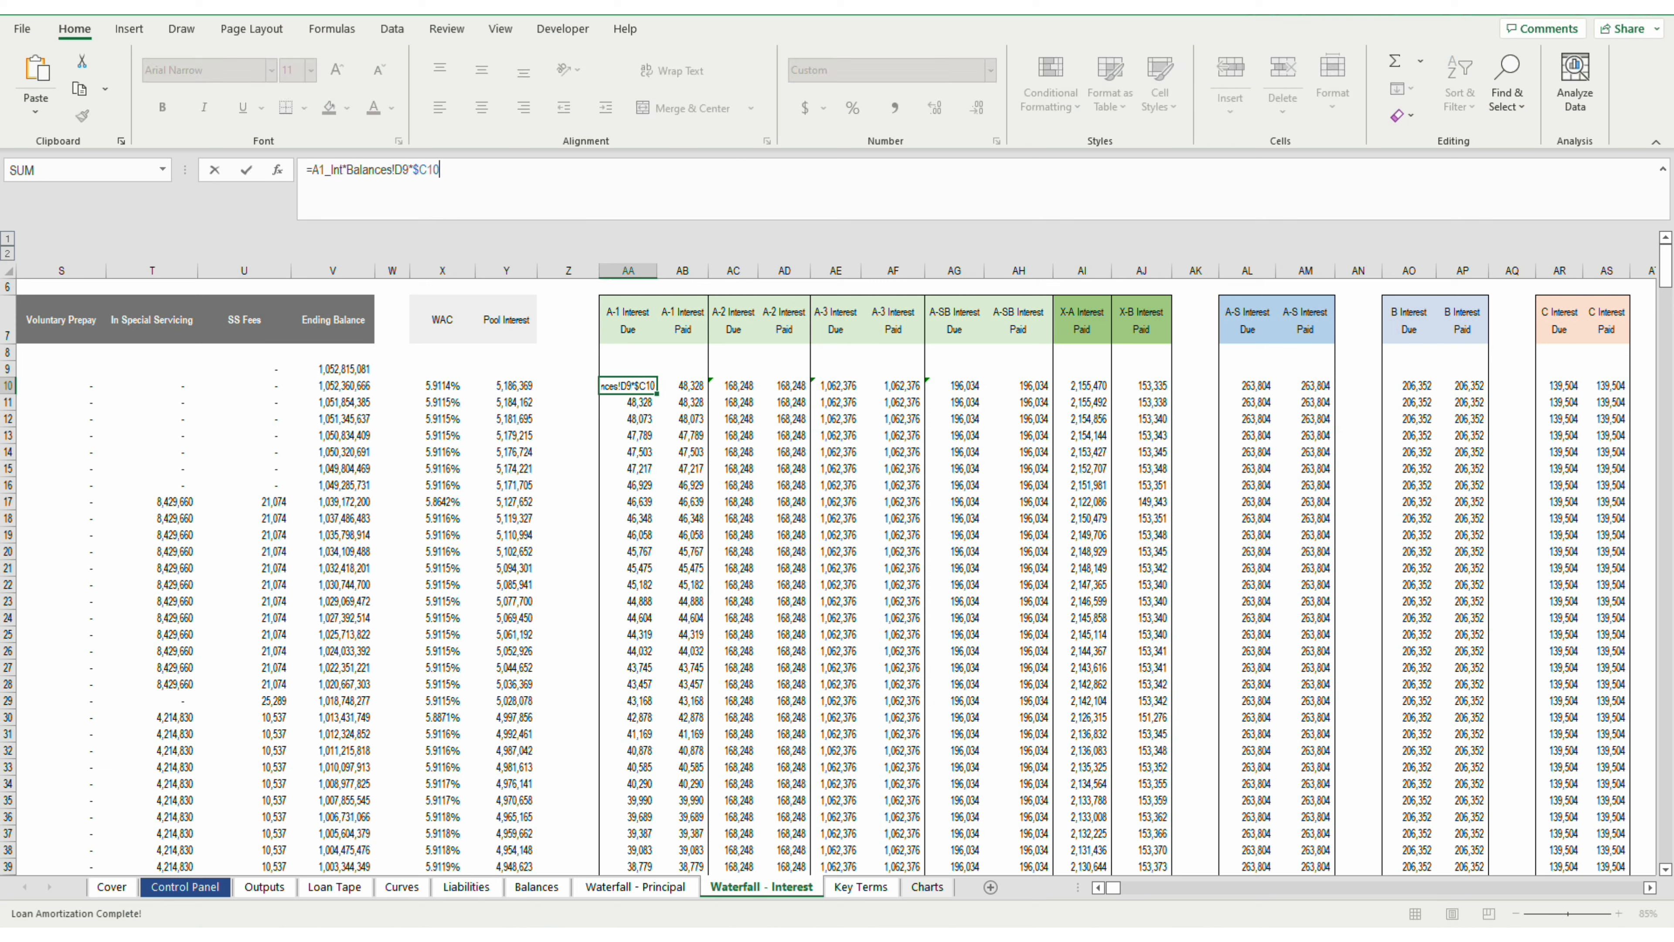
Step: Examine the period 1 Interest Due formulas for the A-2, A-3 and A-SB tranches
key(Right)
key(Right)
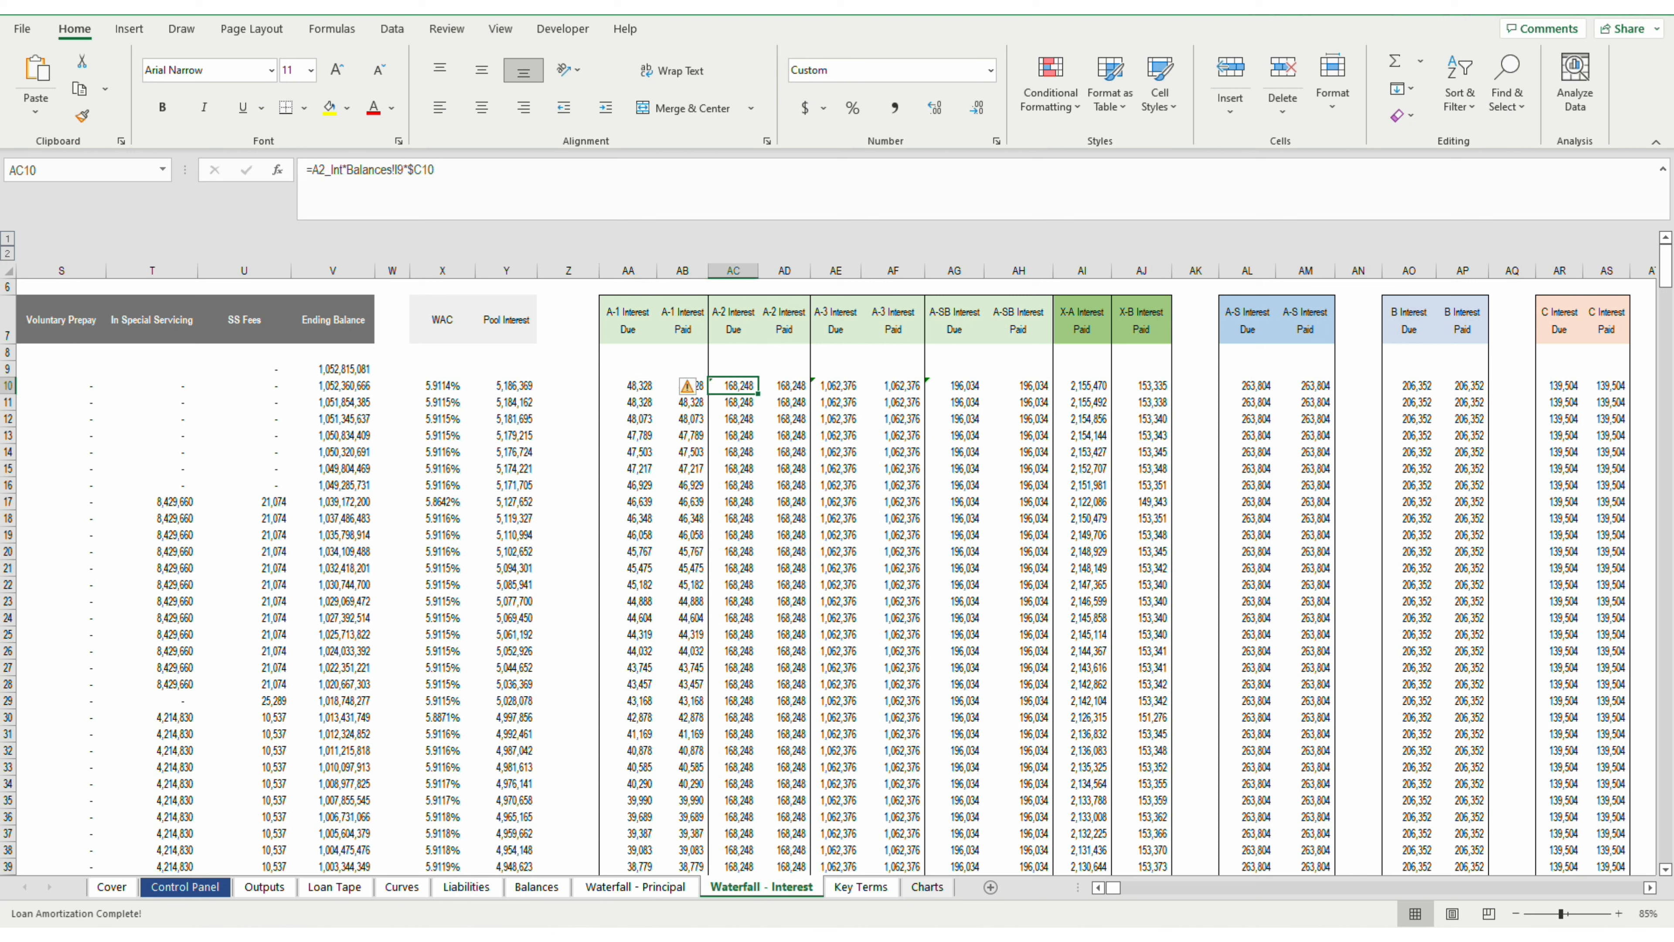
key(Right)
key(Right)
key(Right)
key(Right)
key(Right)
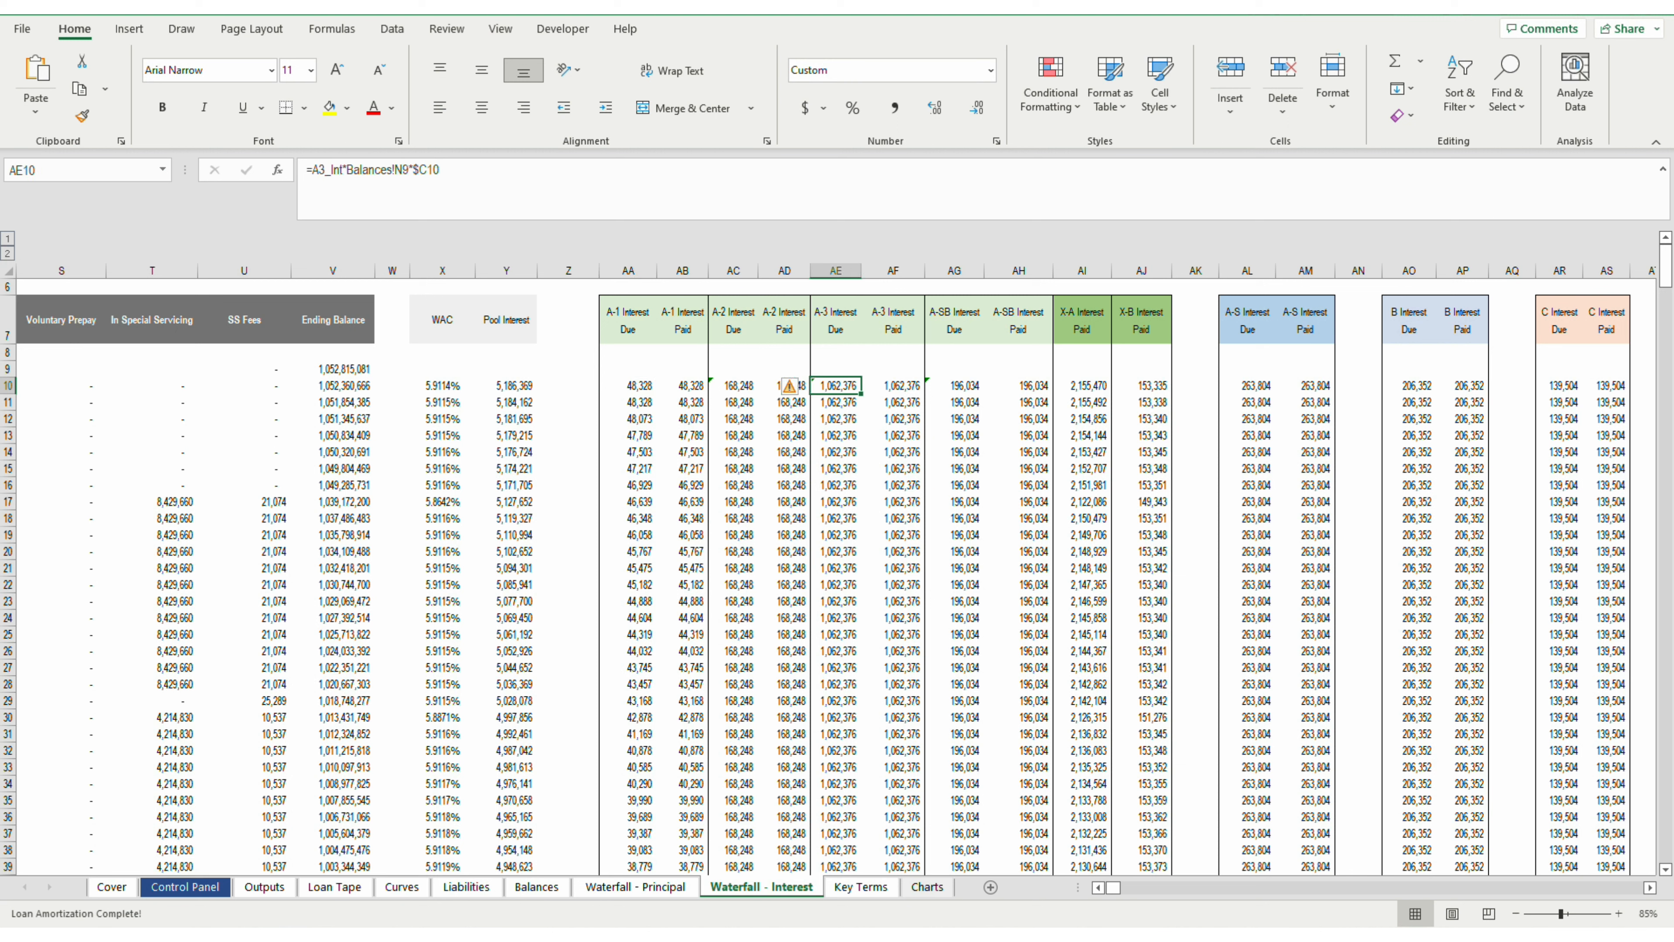
key(Left)
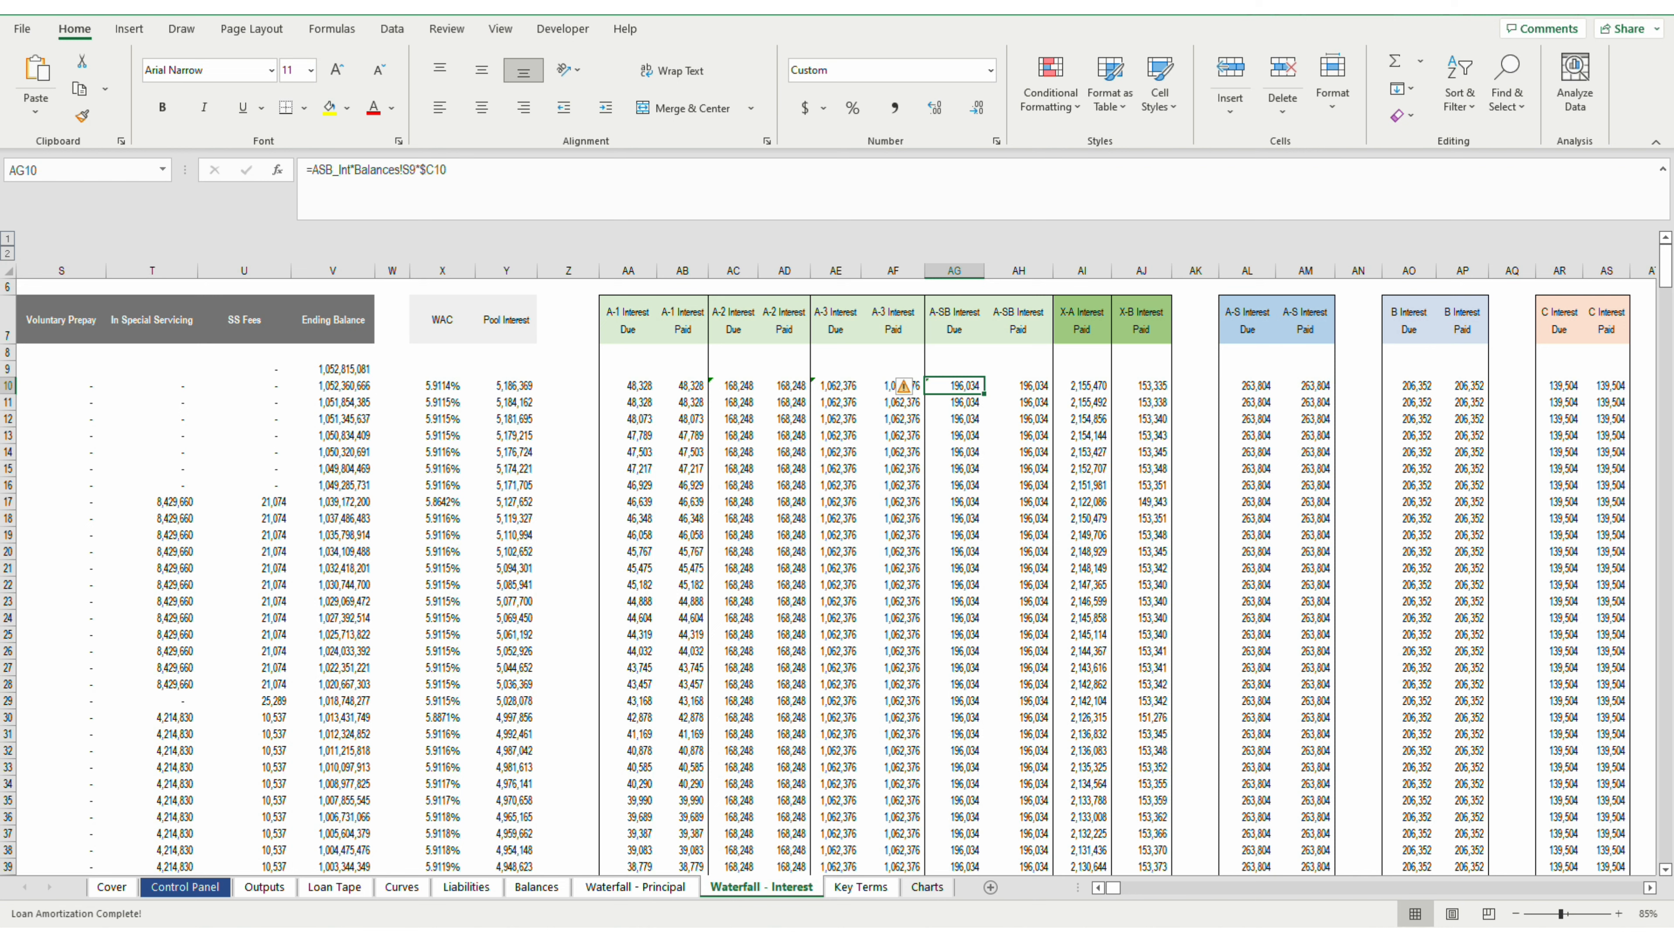
Step: Go back along the period 1 row to the Period column
key(Left)
key(Left)
key(Left)
key(Left)
key(Left)
key(Left)
key(Left)
key(Left)
key(Left)
key(Left)
key(Left)
key(Left)
key(Left)
key(Left)
key(Left)
key(Home)
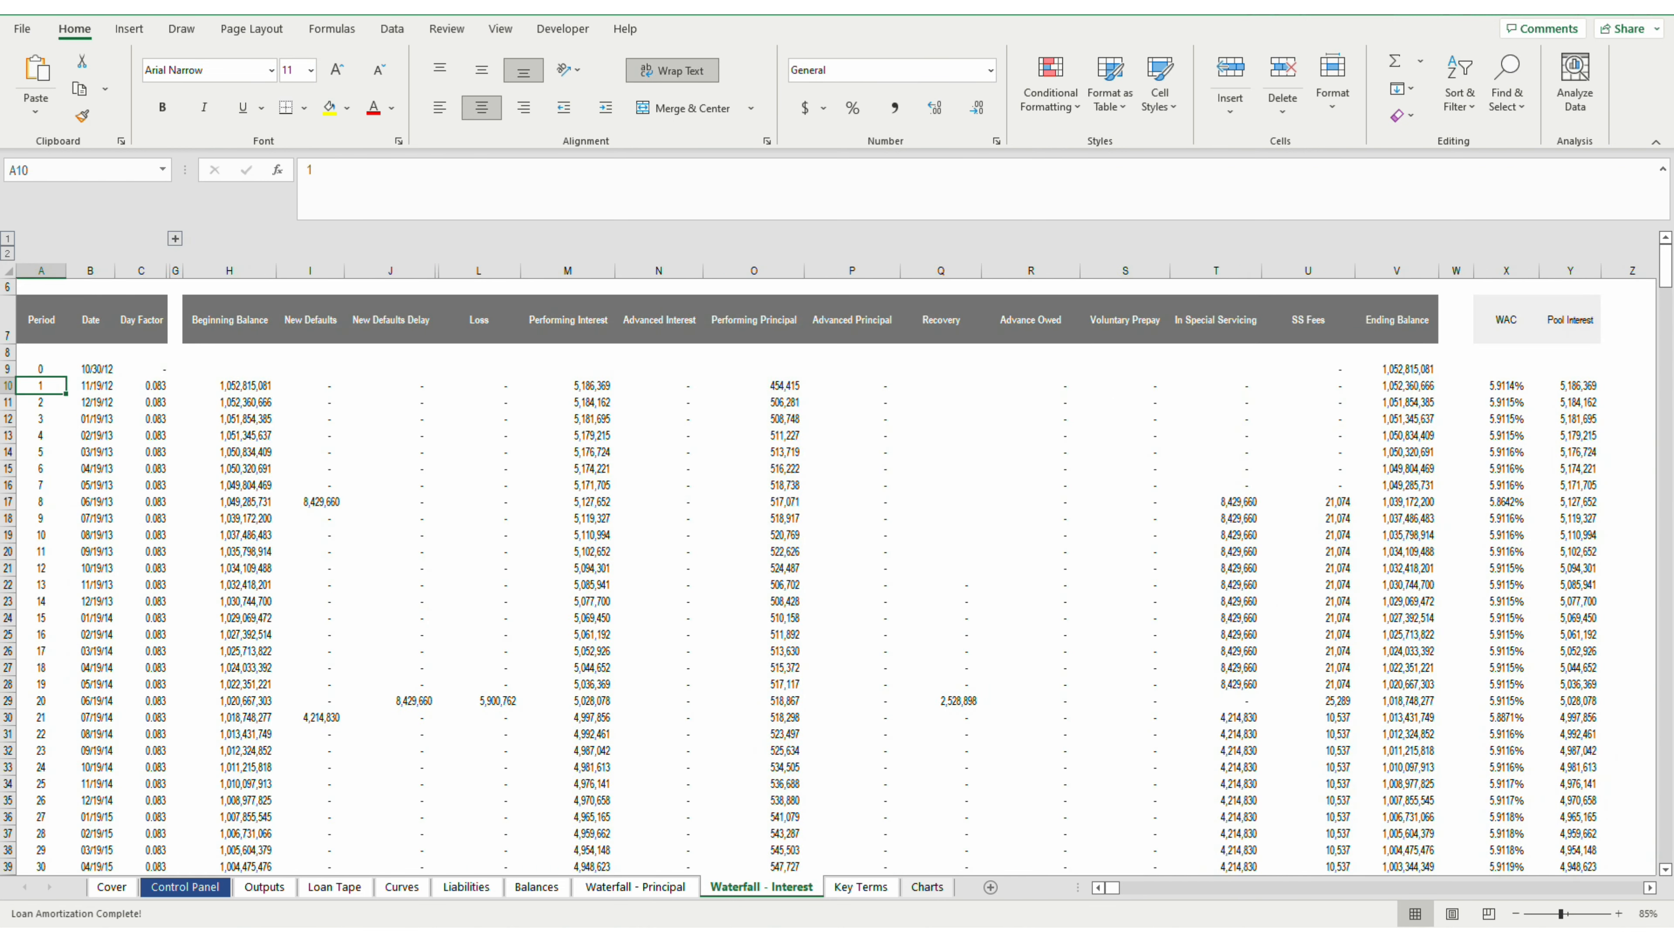
Step: Trace the cells referenced by the period 1 A-1 Interest Paid formula
key(Right)
key(ctrl+Right)
key(ctrl+Right)
key(ctrl+Right)
key(ctrl+Right)
key(ctrl+Right)
key(Left)
key(Left)
key(Left)
key(Left)
key(Left)
key(Left)
key(Left)
key(Left)
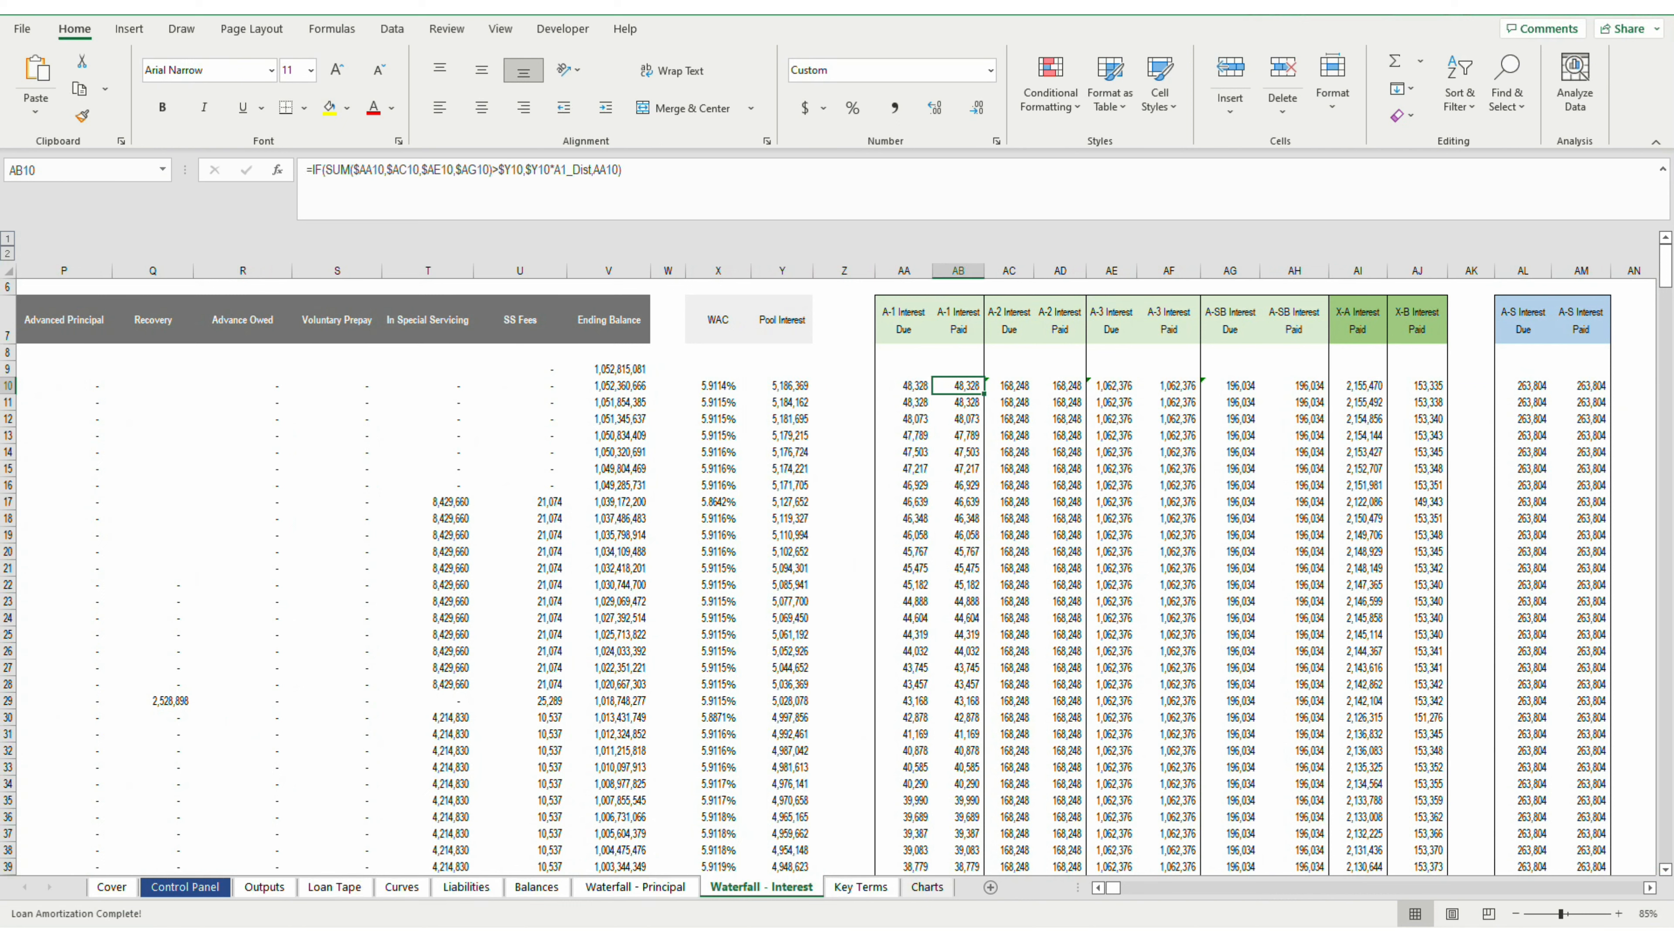
key(F2)
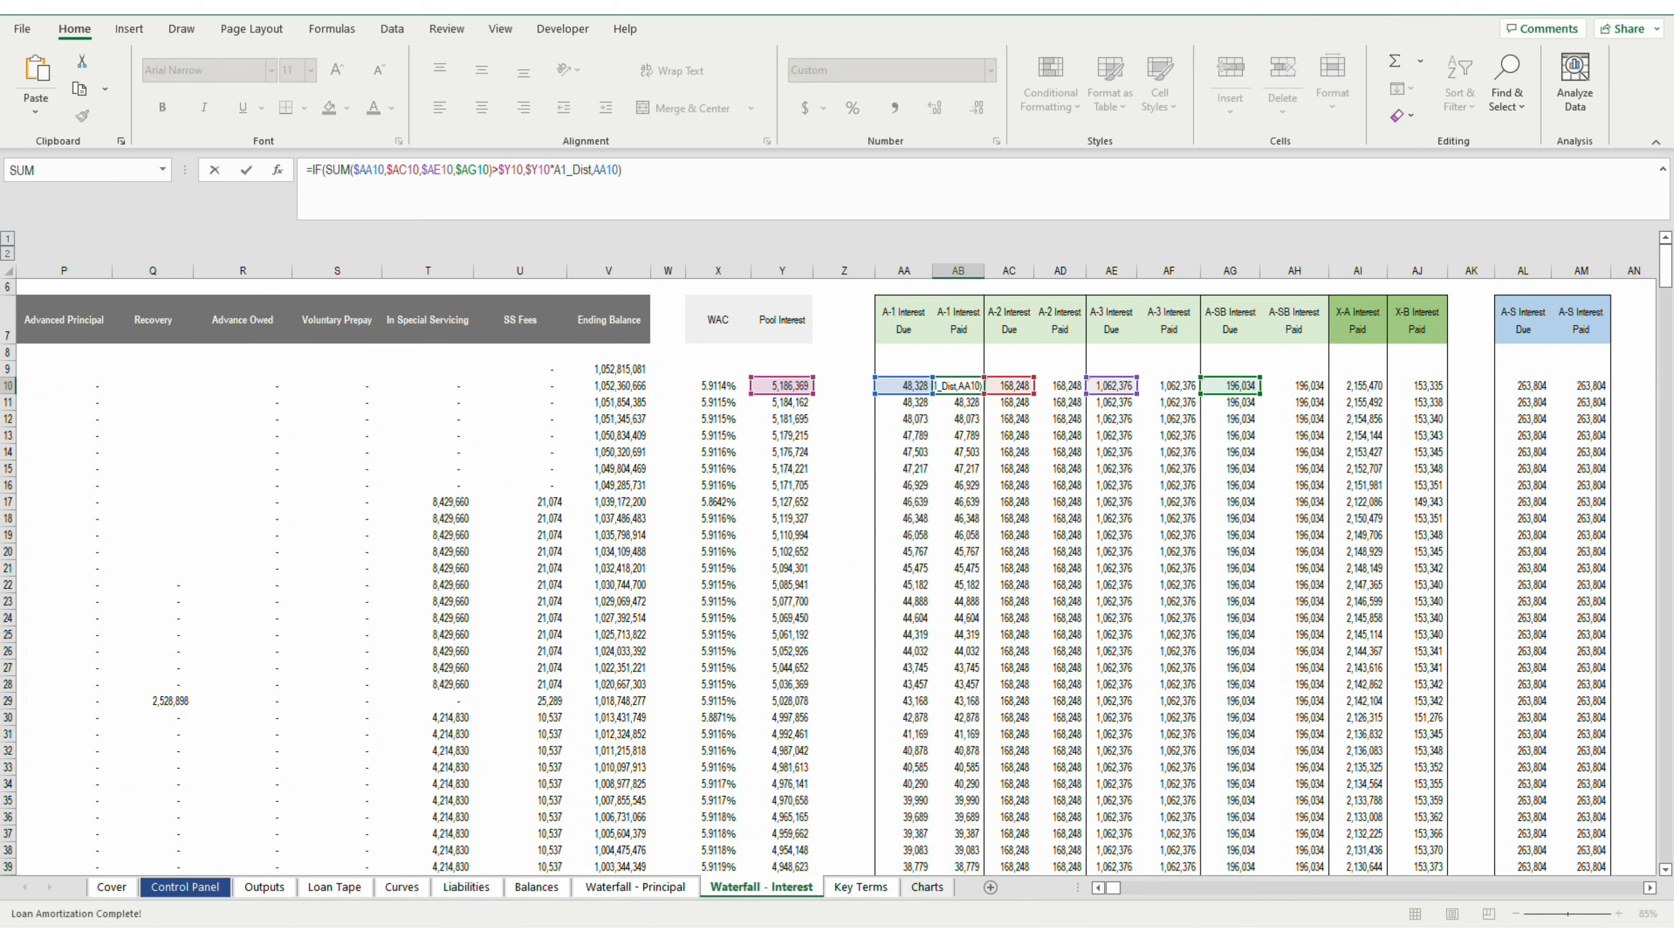
key(Escape)
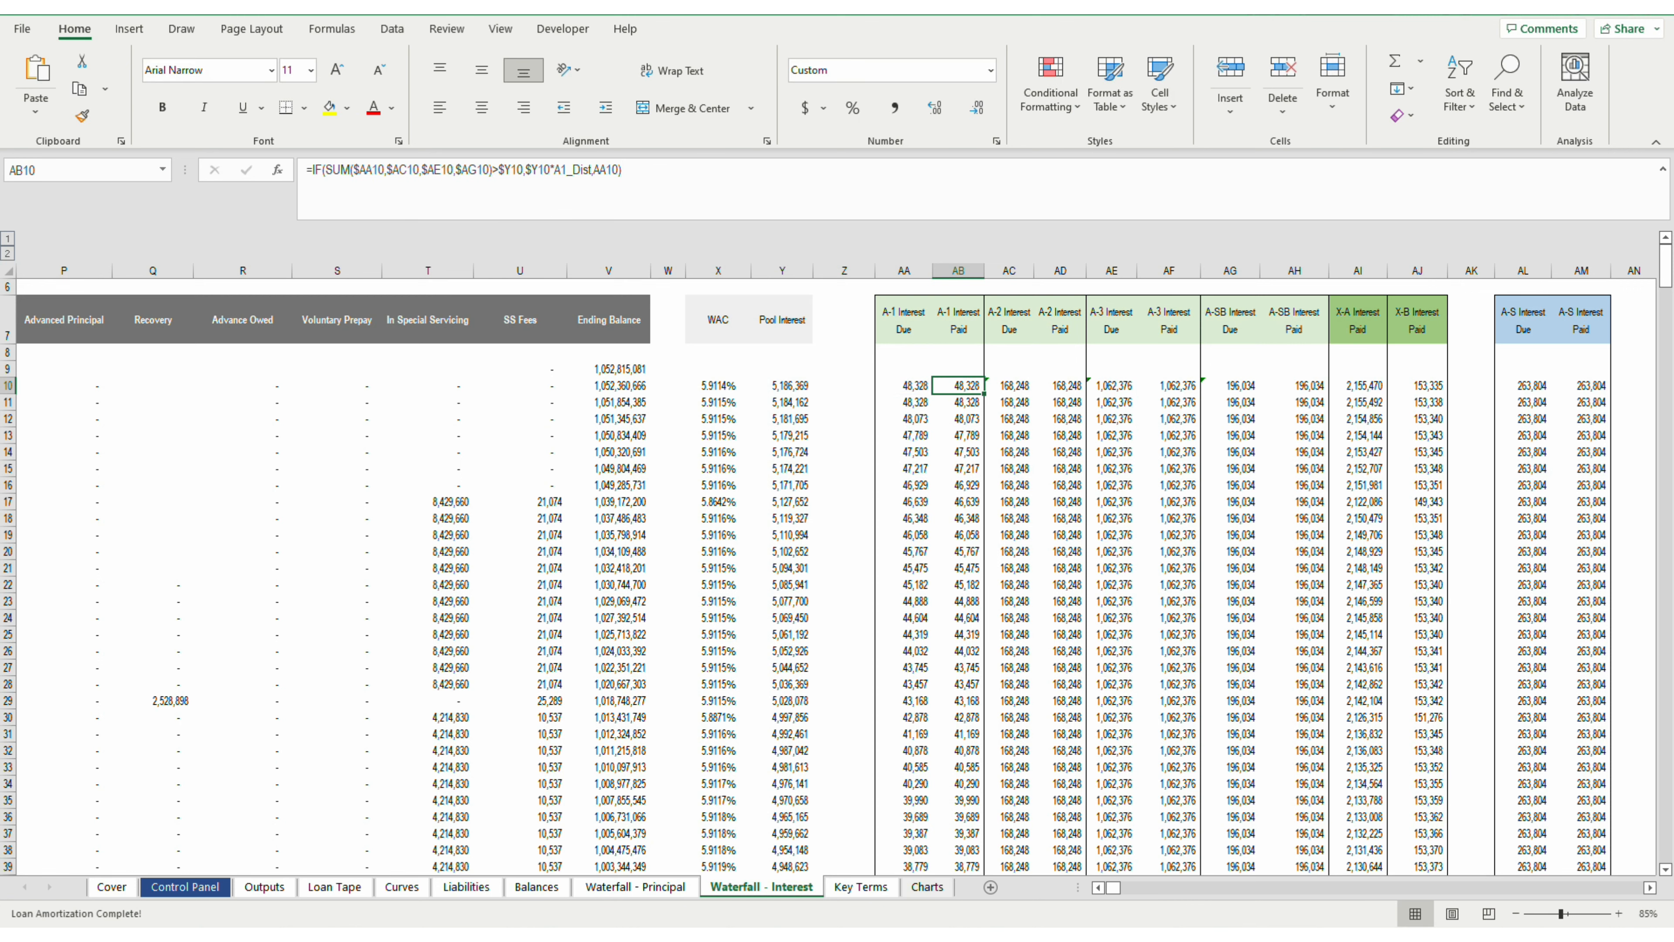
Step: Compare the period 1 Pool Interest with the A-1 Interest Due beside it
key(Left)
key(Left)
key(Left)
key(Left)
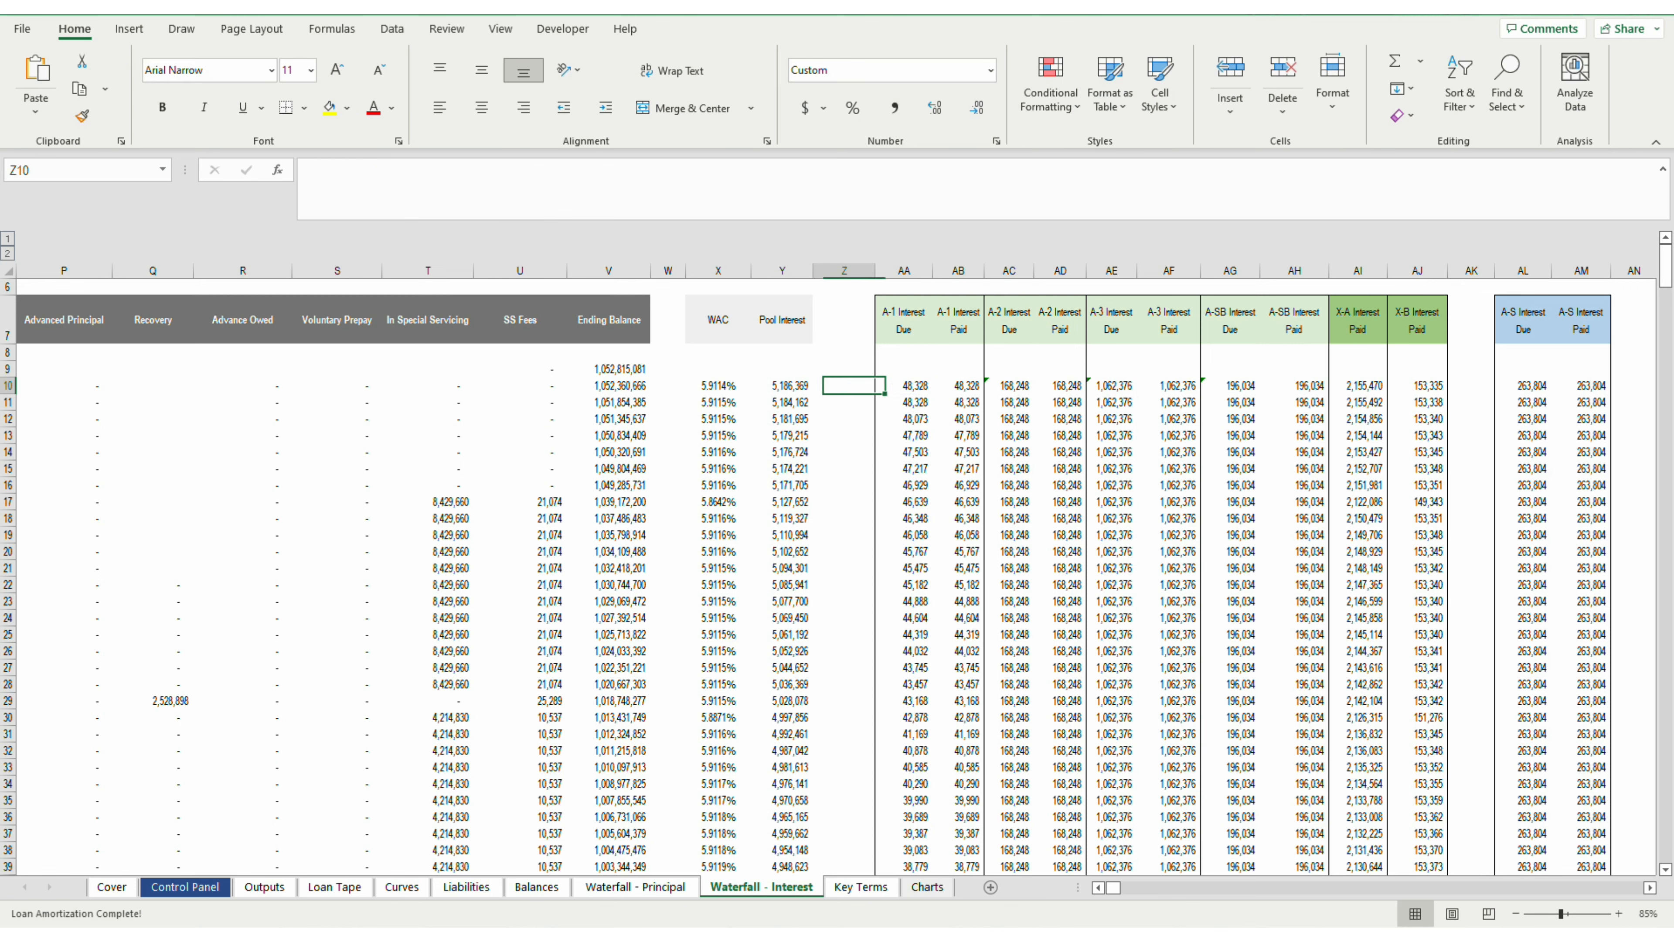
key(Right)
key(Right)
key(Right)
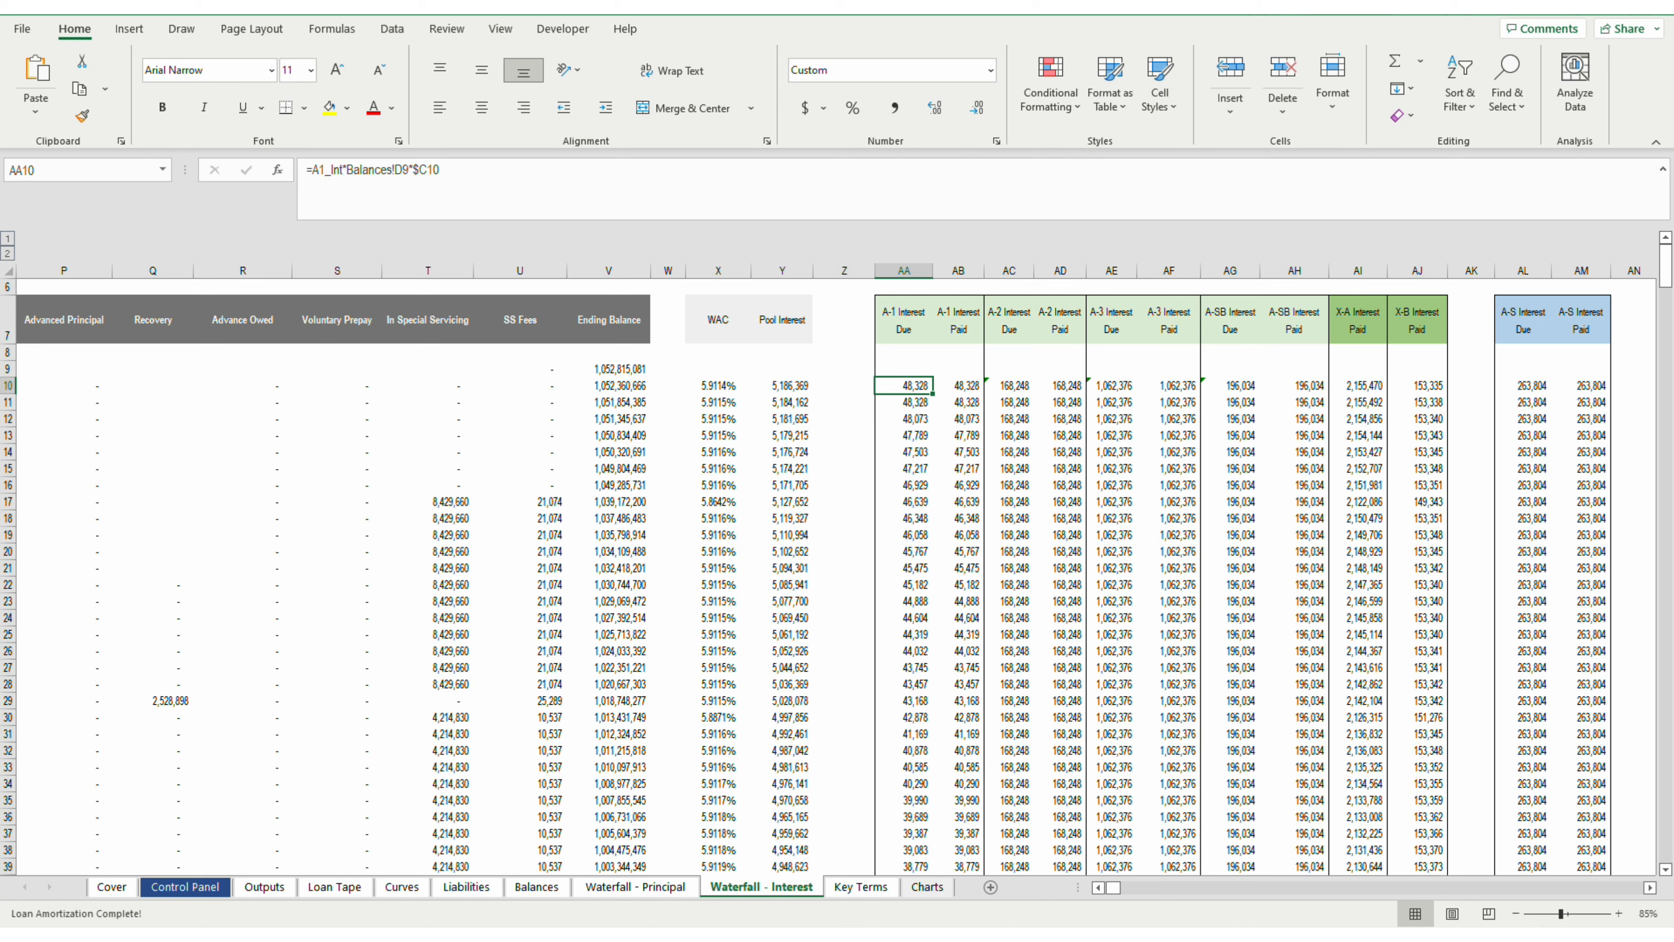
Step: On the Balances sheet, inspect the A-1 Senior Interest Pro Rata Share formula for 10/30/12
key(ctrl+Page_Up)
key(ctrl+Page_Up)
key(ctrl+Left)
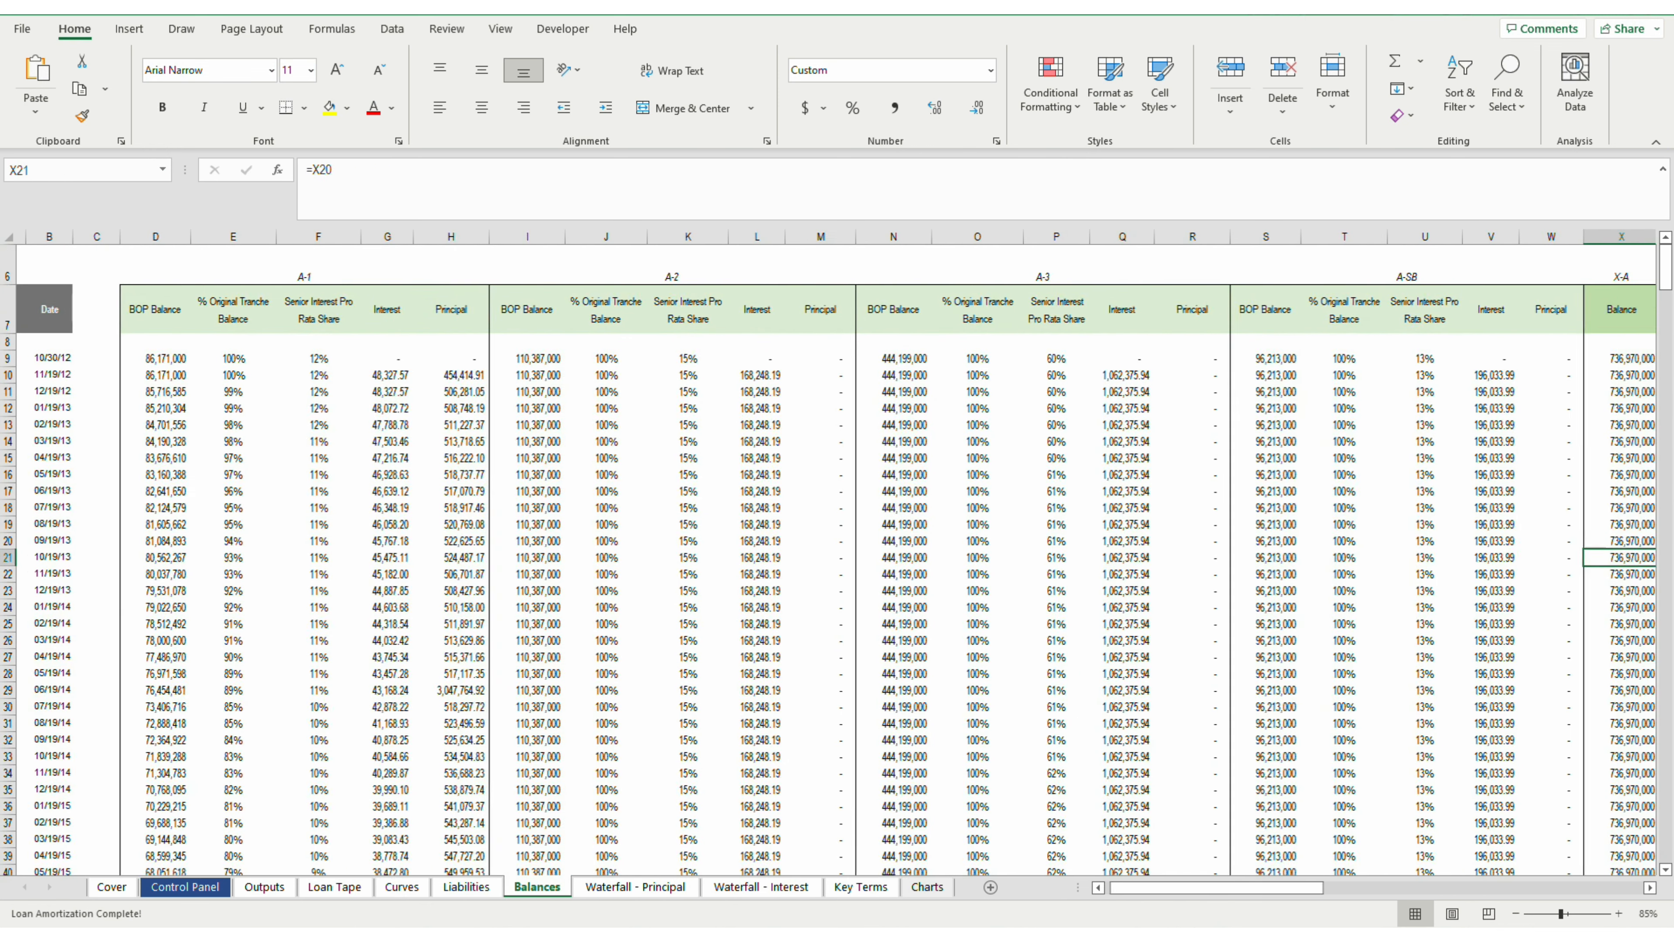
key(ctrl+Left)
key(ctrl+Right)
key(Up)
key(Up)
key(Up)
key(Up)
key(Up)
key(Up)
key(Up)
key(Up)
key(Up)
key(Up)
key(Up)
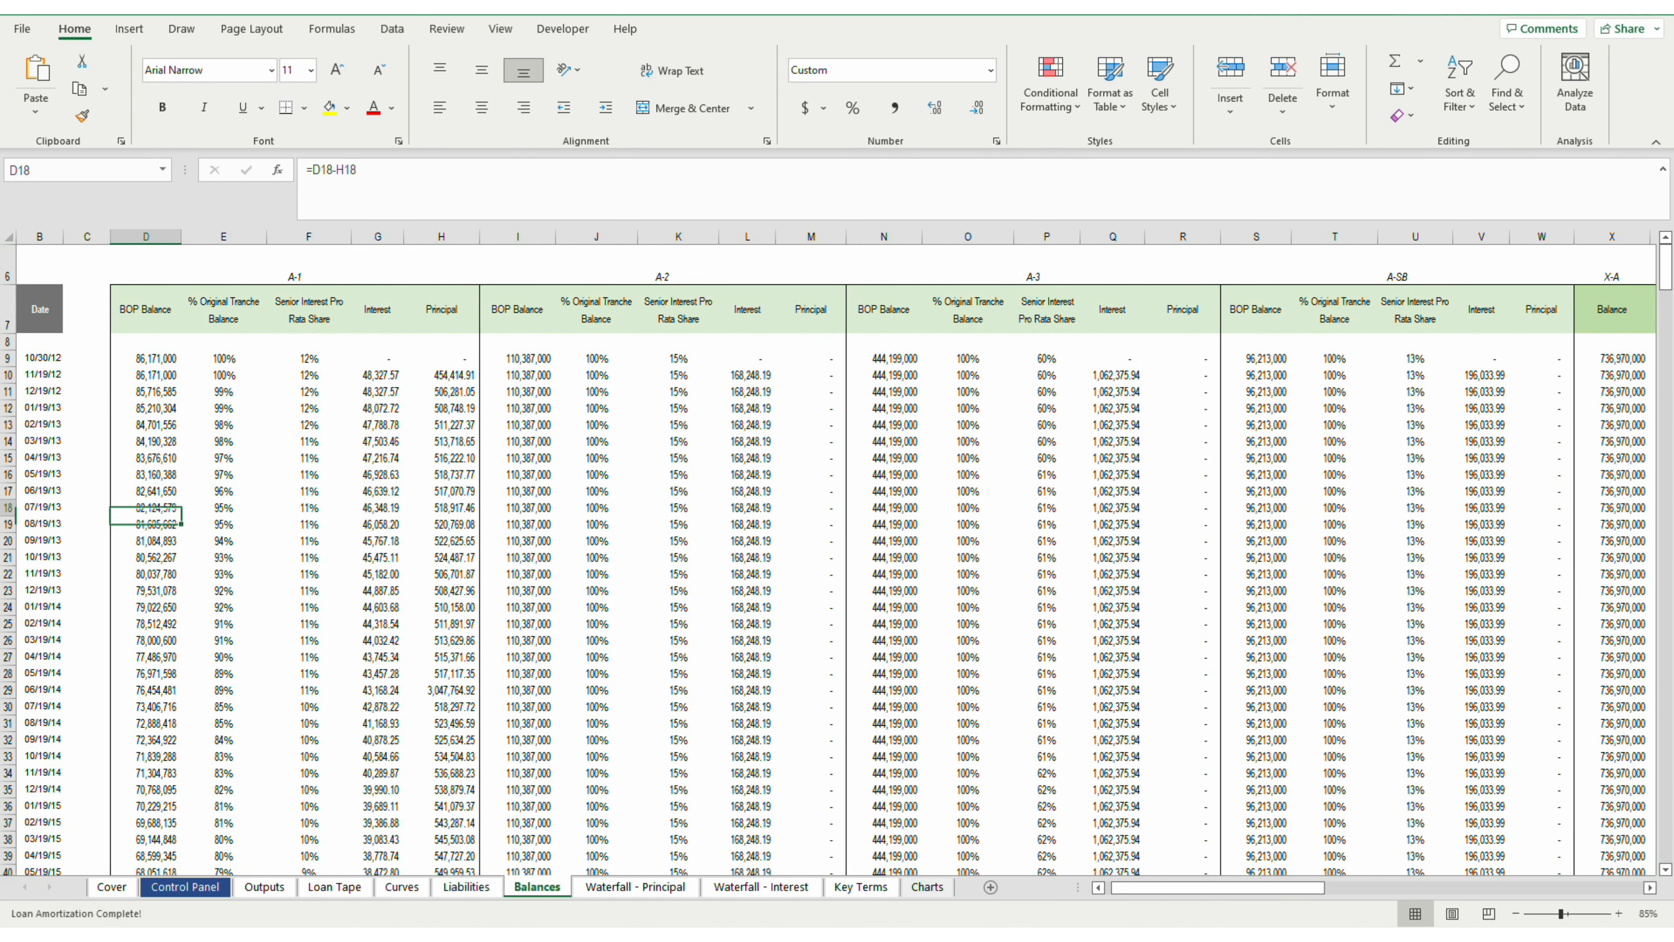
key(Right)
key(Right)
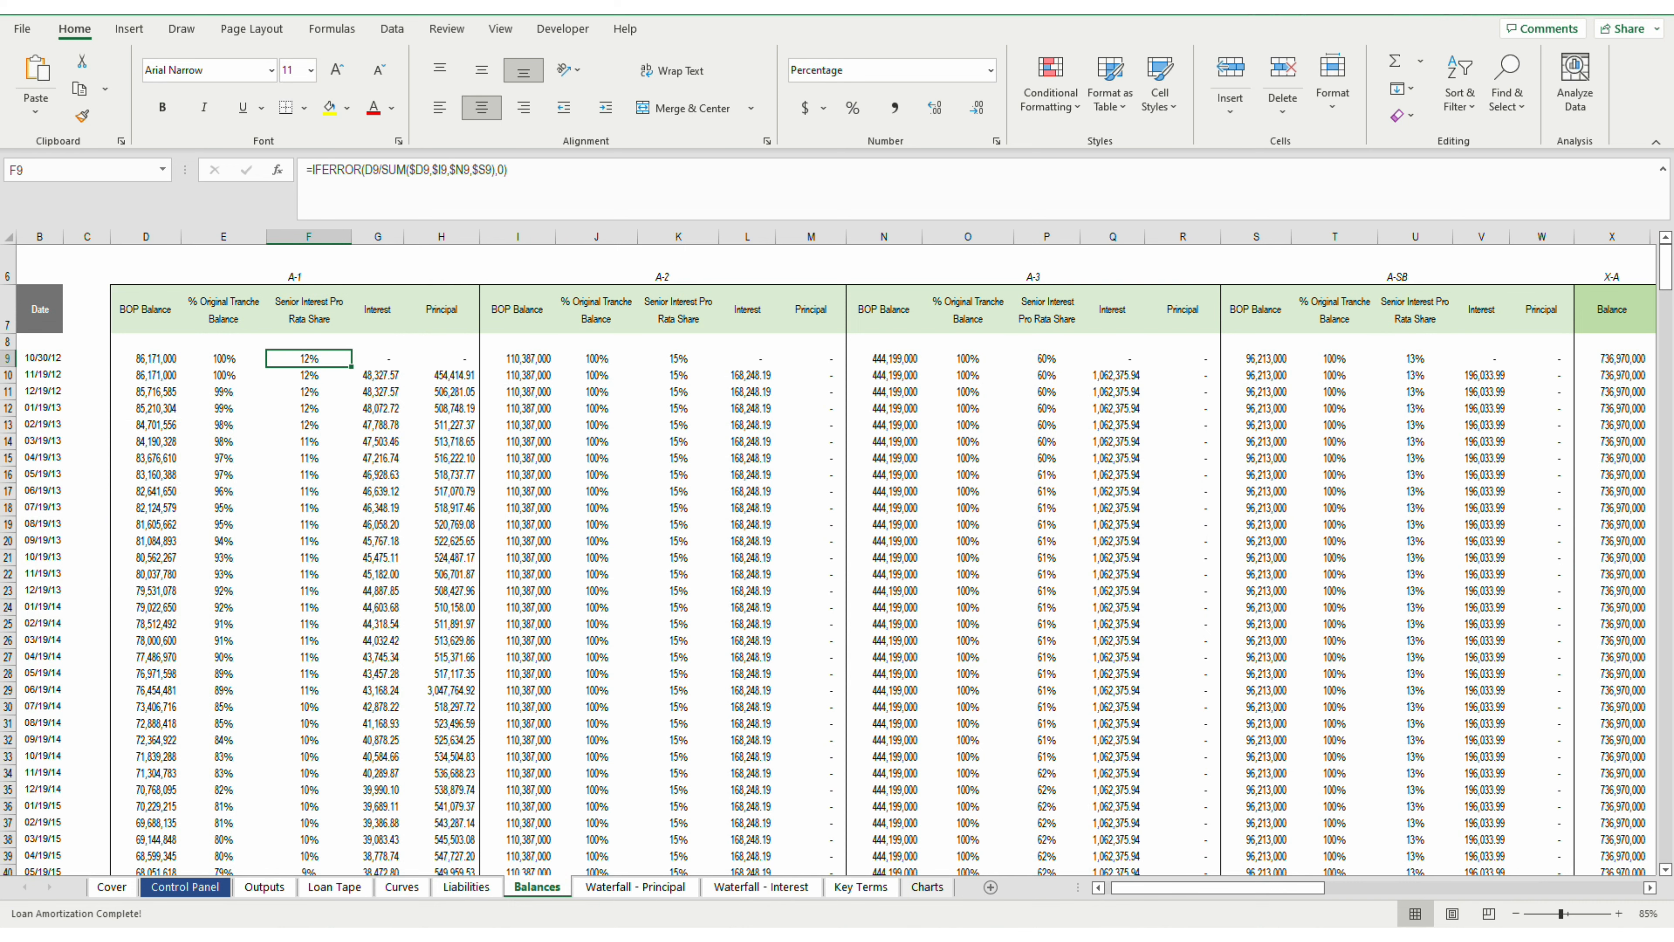
Step: Return to the Waterfall - Interest sheet and review the period 1 Interest Paid formulas across to tranche E
key(ctrl+Page_Down)
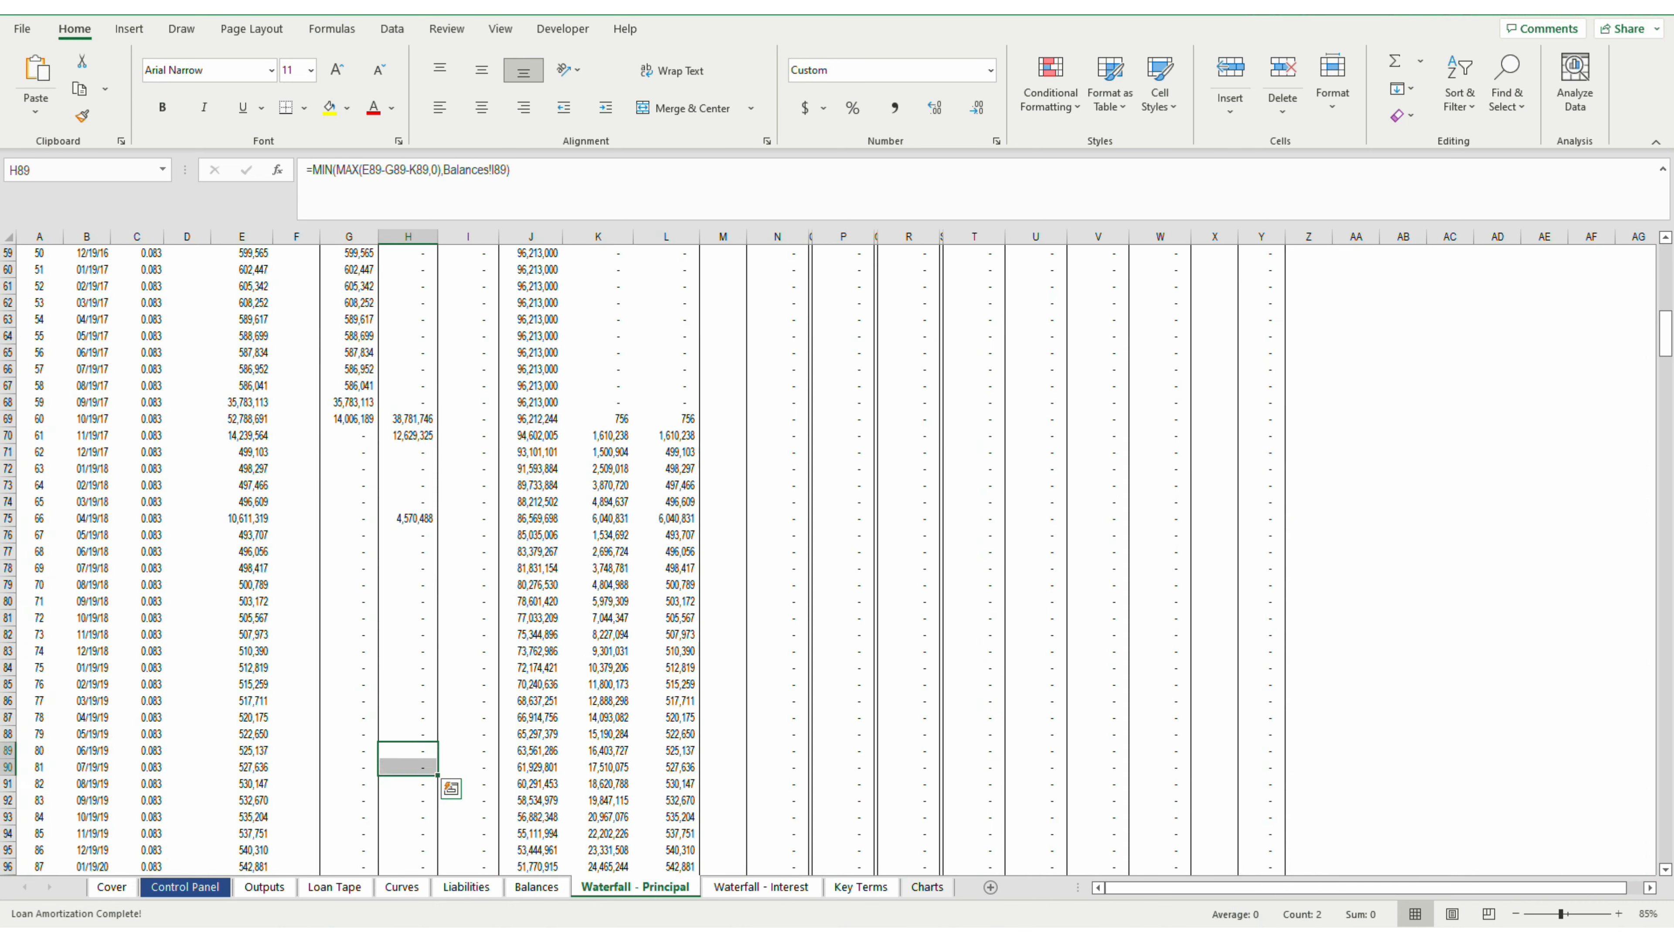
key(ctrl+Page_Down)
key(Right)
key(Right)
key(Right)
key(Right)
key(Right)
key(Right)
key(Right)
key(Right)
key(Right)
key(Right)
key(Right)
key(Right)
key(Right)
key(Right)
key(Right)
key(Right)
key(Right)
key(Right)
key(Right)
key(Right)
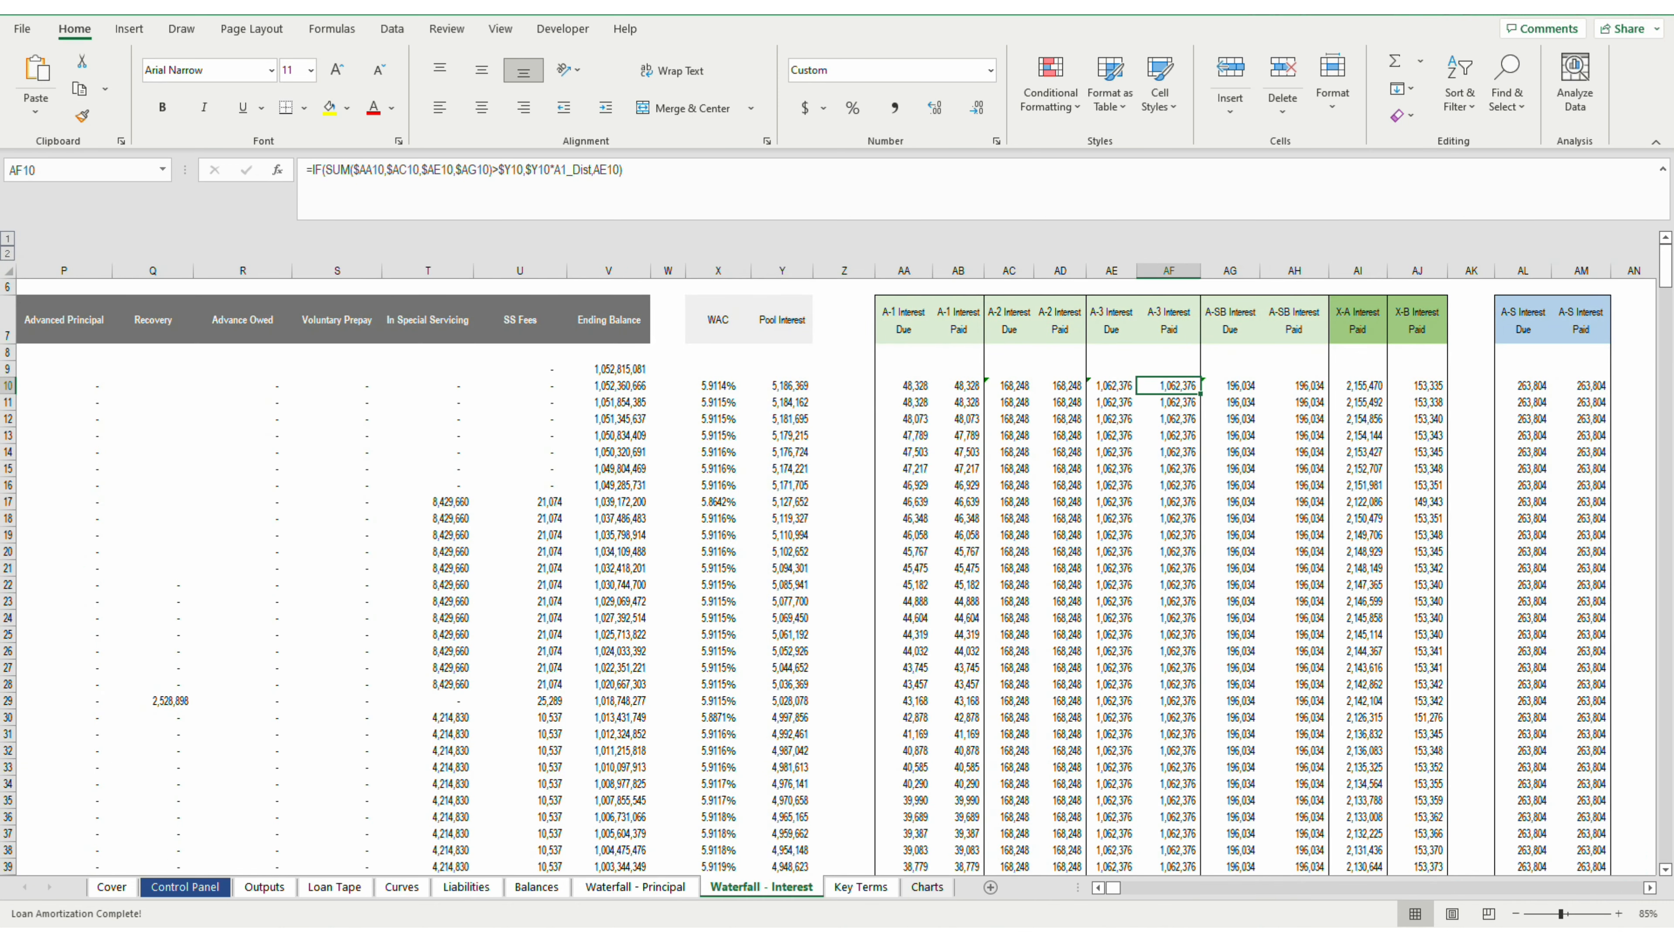
Step: Trace the cells referenced by the period 1 C Interest Due formula
key(Left)
key(Left)
key(Left)
key(Left)
key(Left)
key(Left)
key(Left)
key(Left)
key(Left)
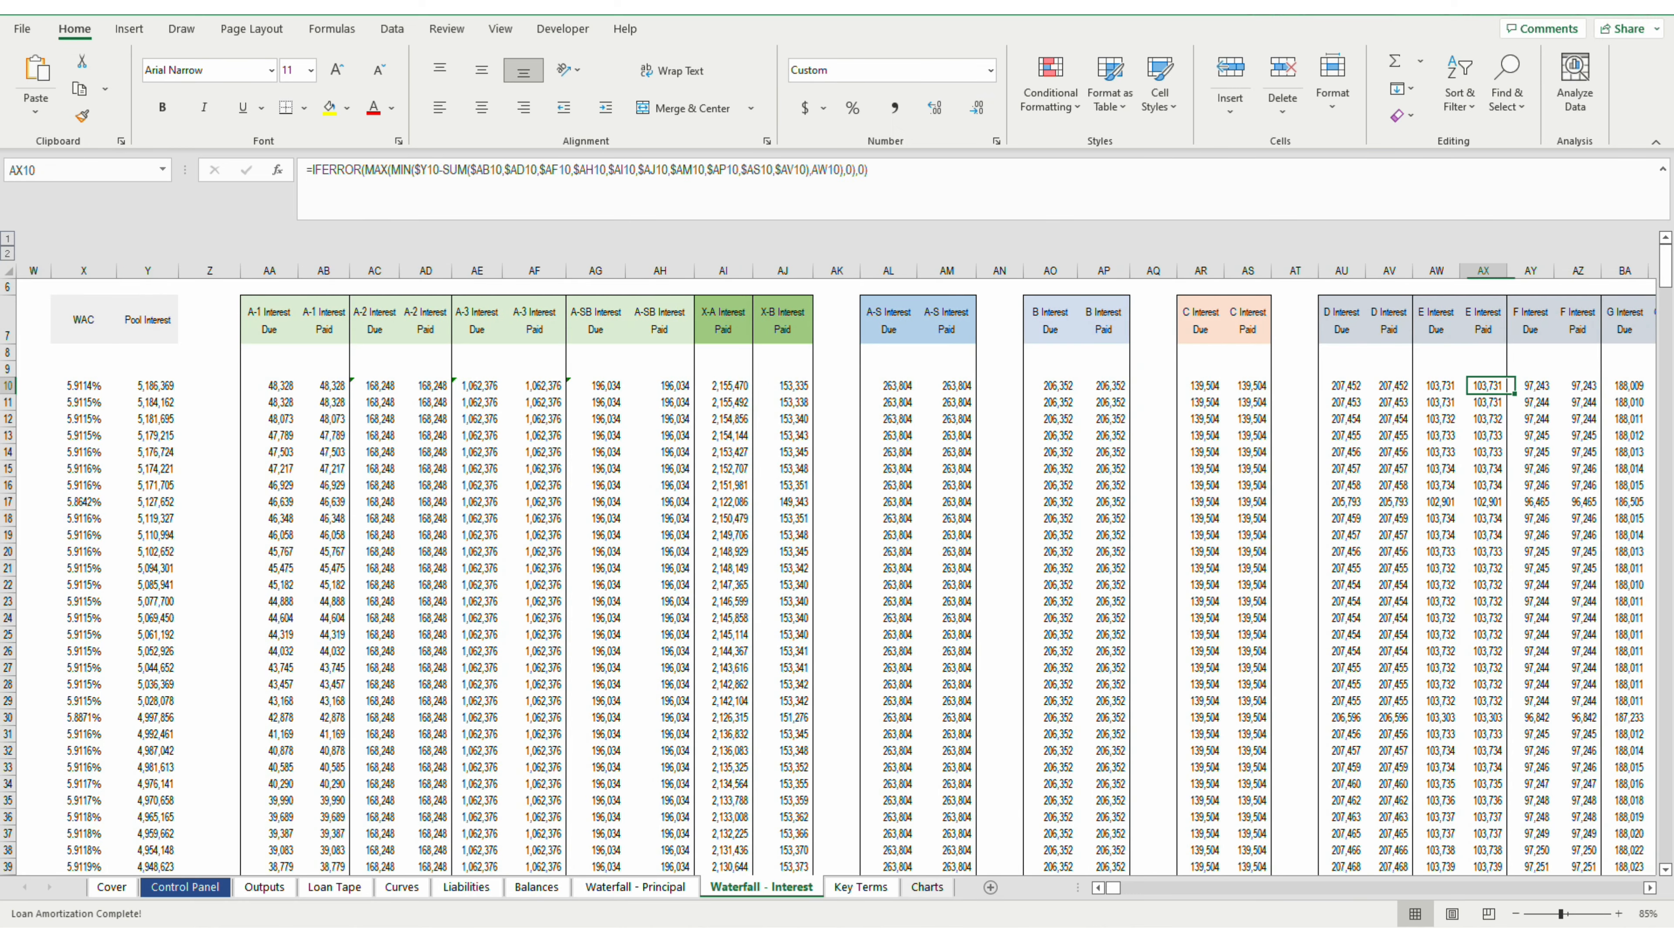
key(F2)
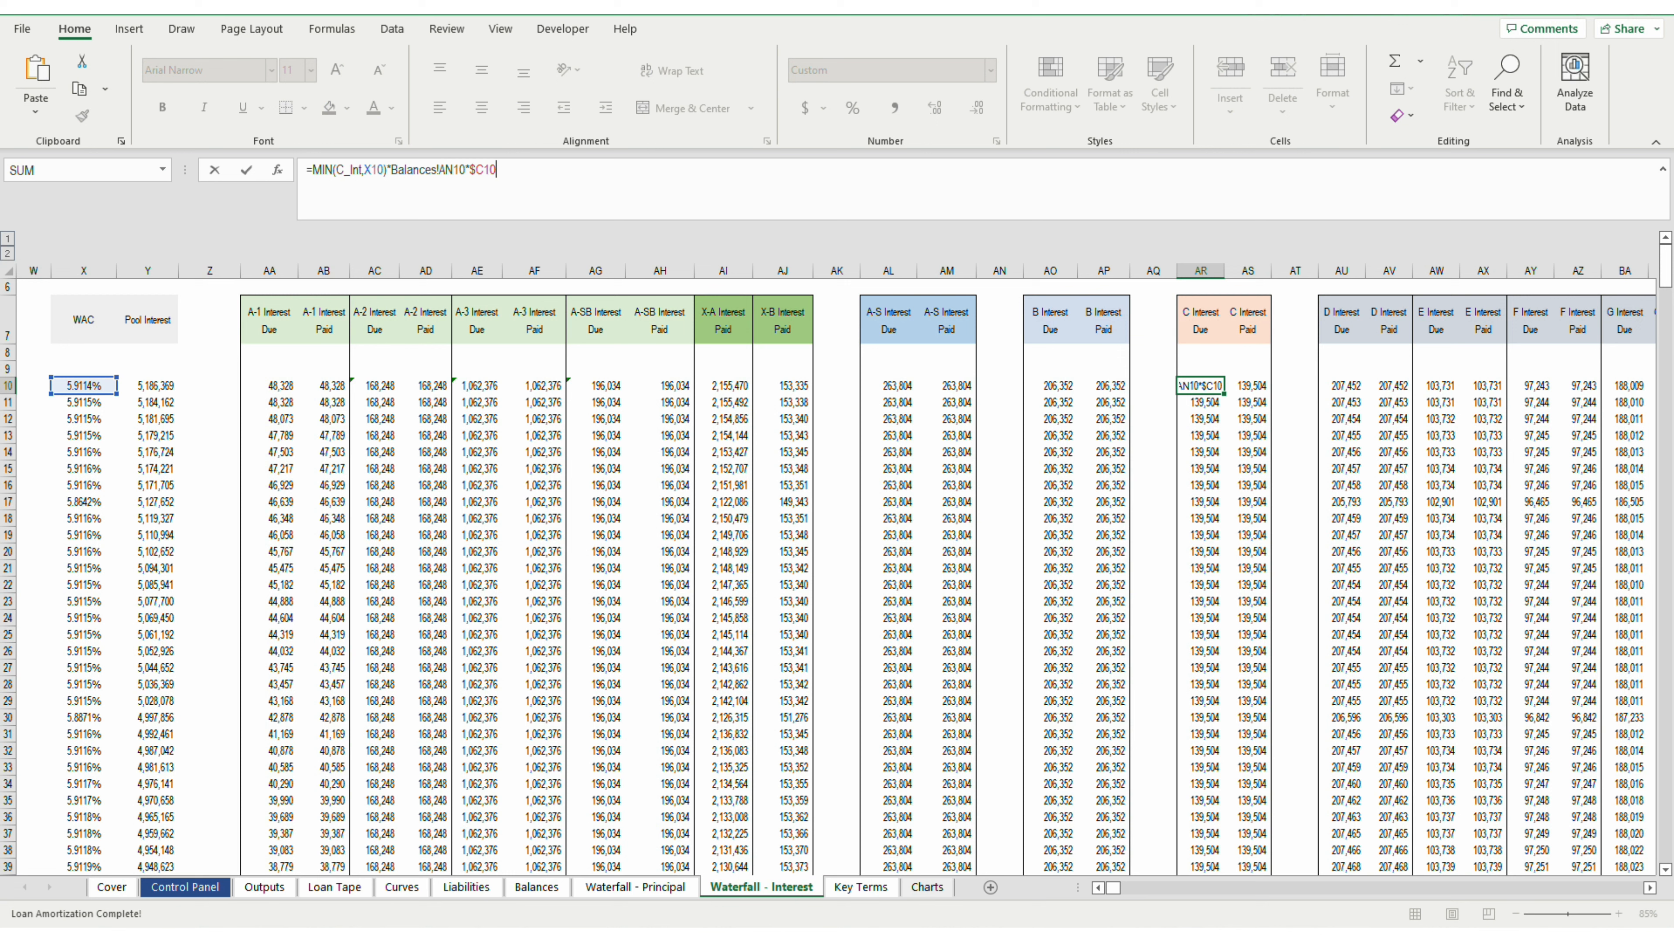
key(Escape)
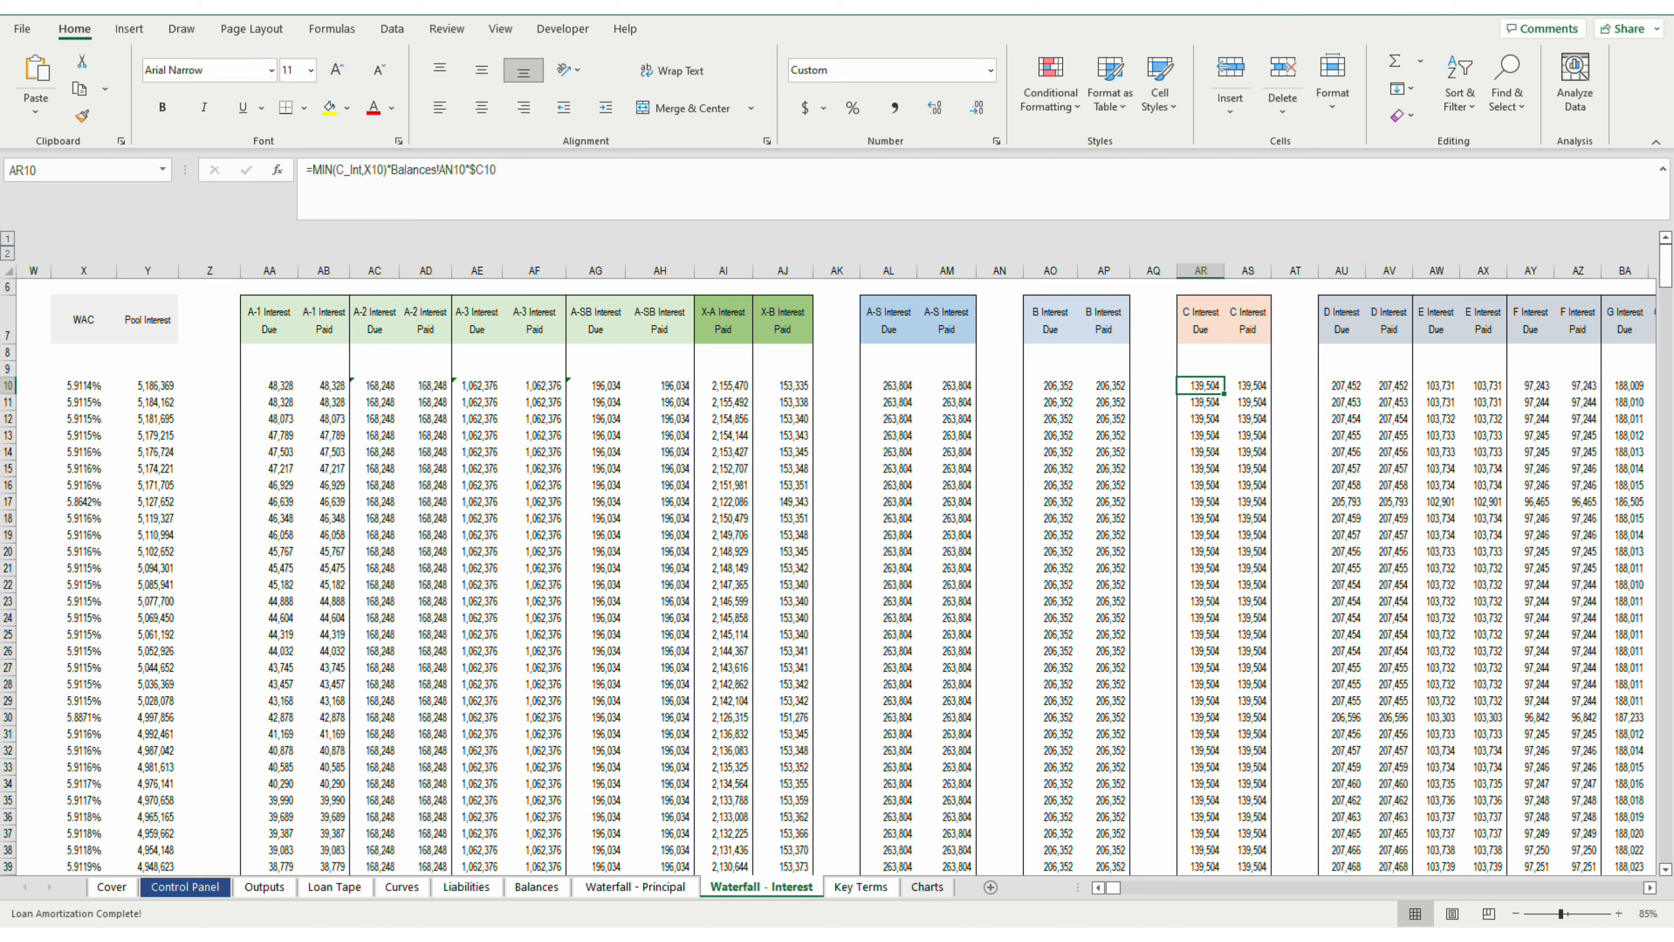
Step: Inspect the period 1 D Interest Due formula and the cells it references
key(Right)
key(Right)
key(Right)
key(F2)
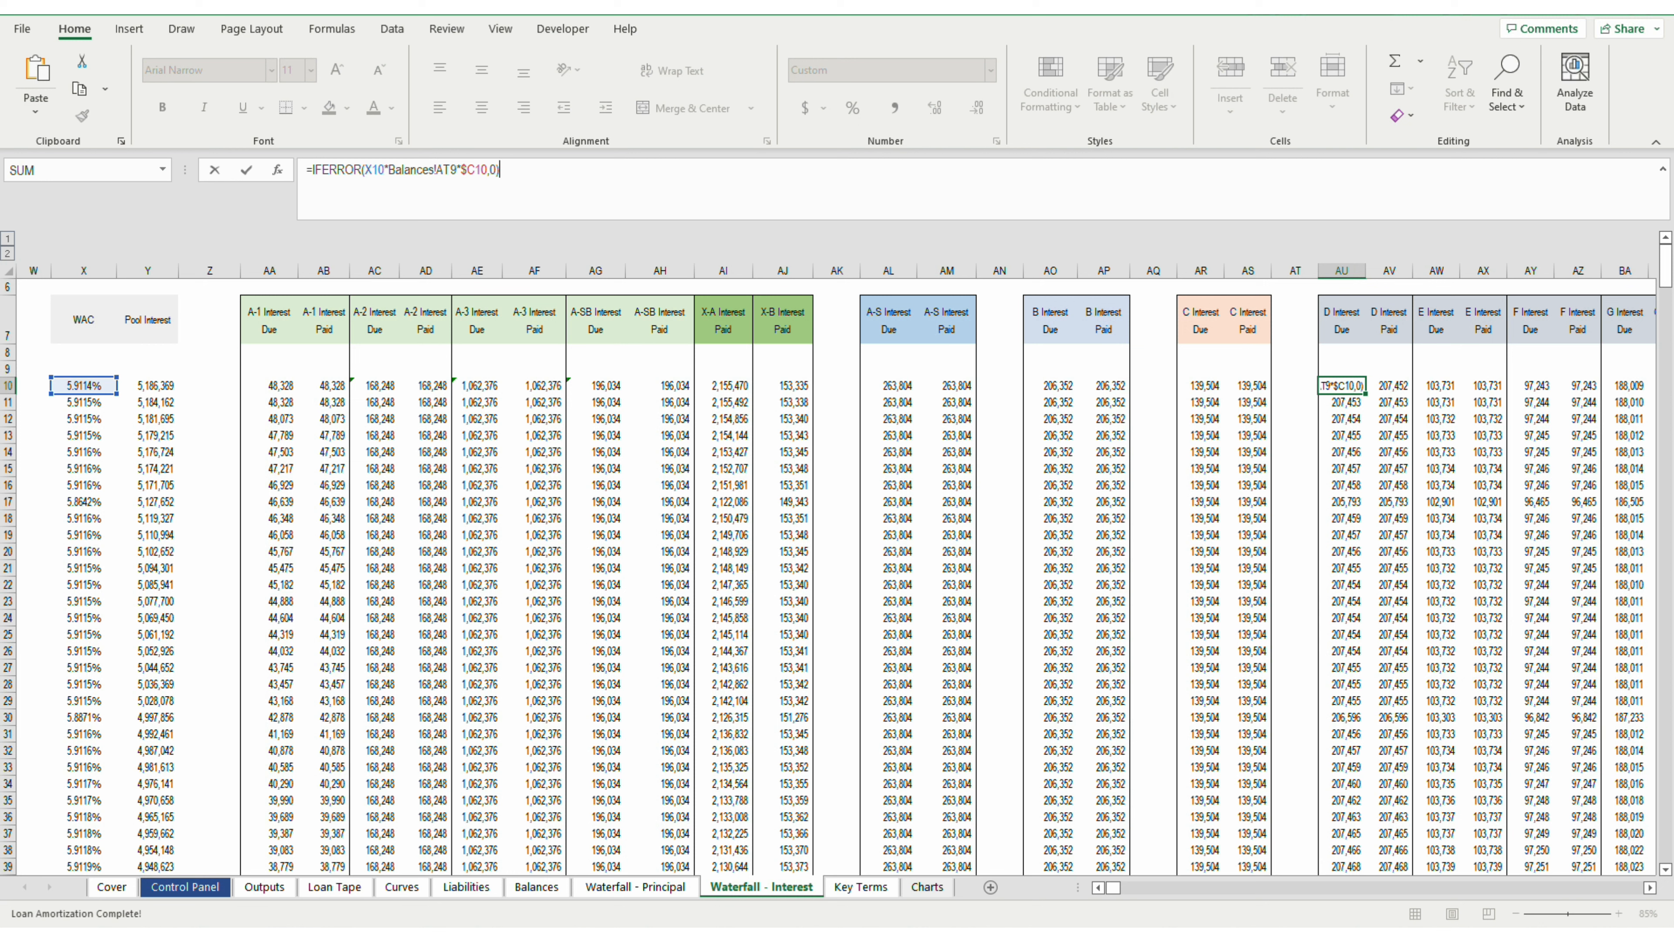
key(Escape)
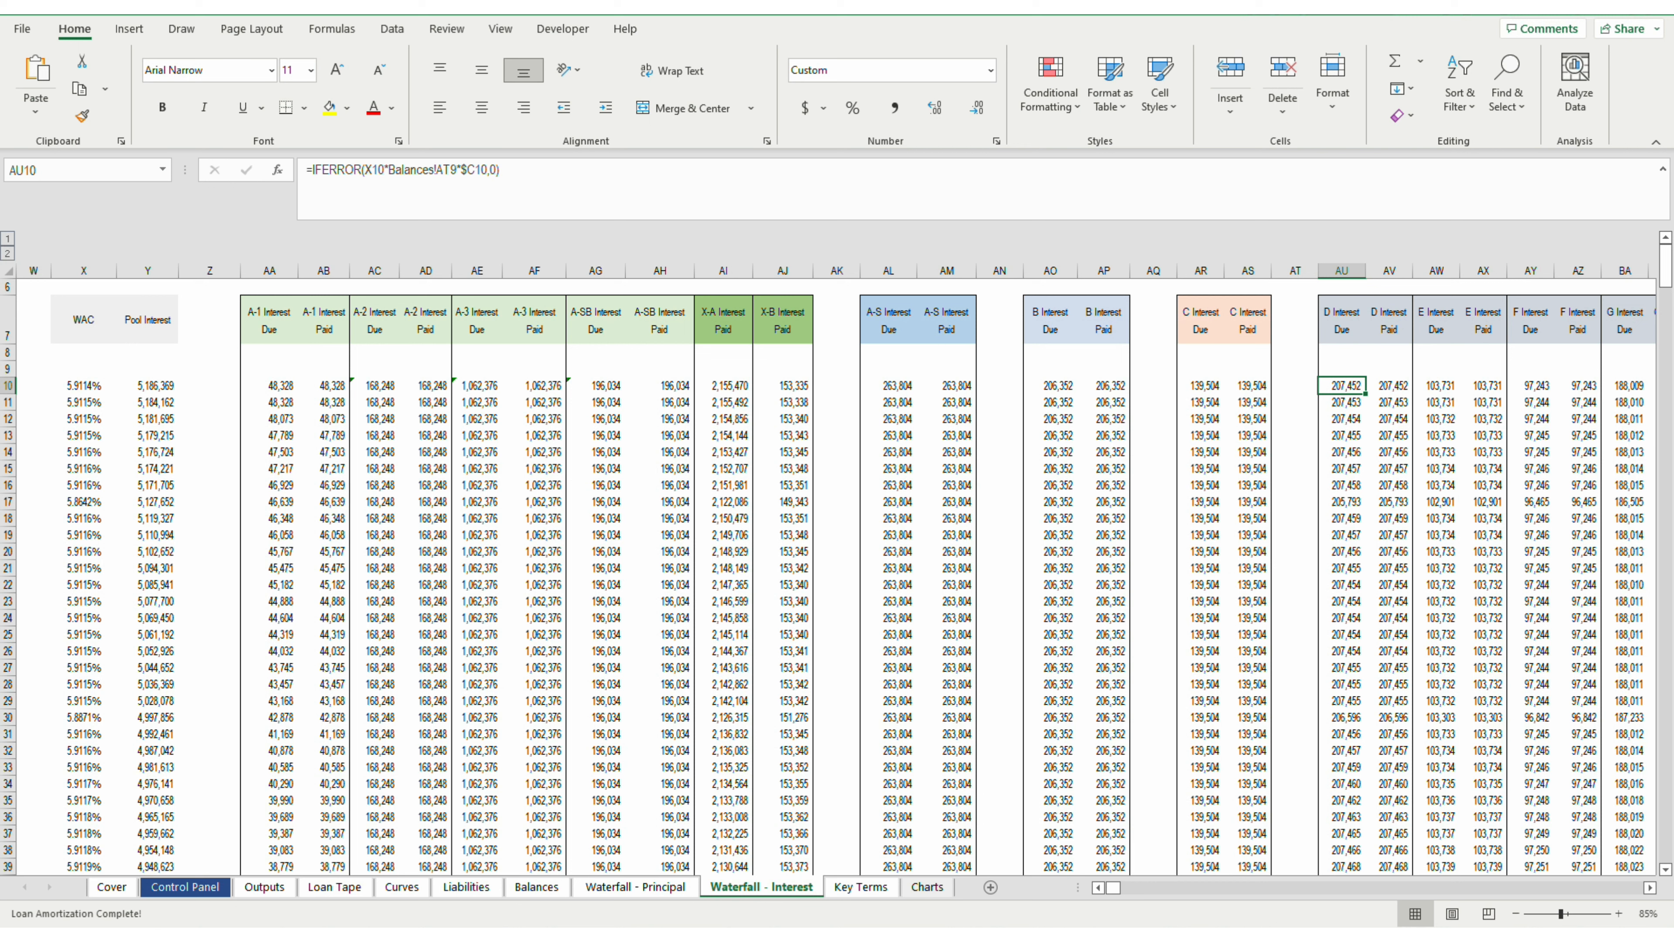
Step: Trace the cells referenced by the period 1 X-A Interest Paid formula
click(723, 386)
key(F2)
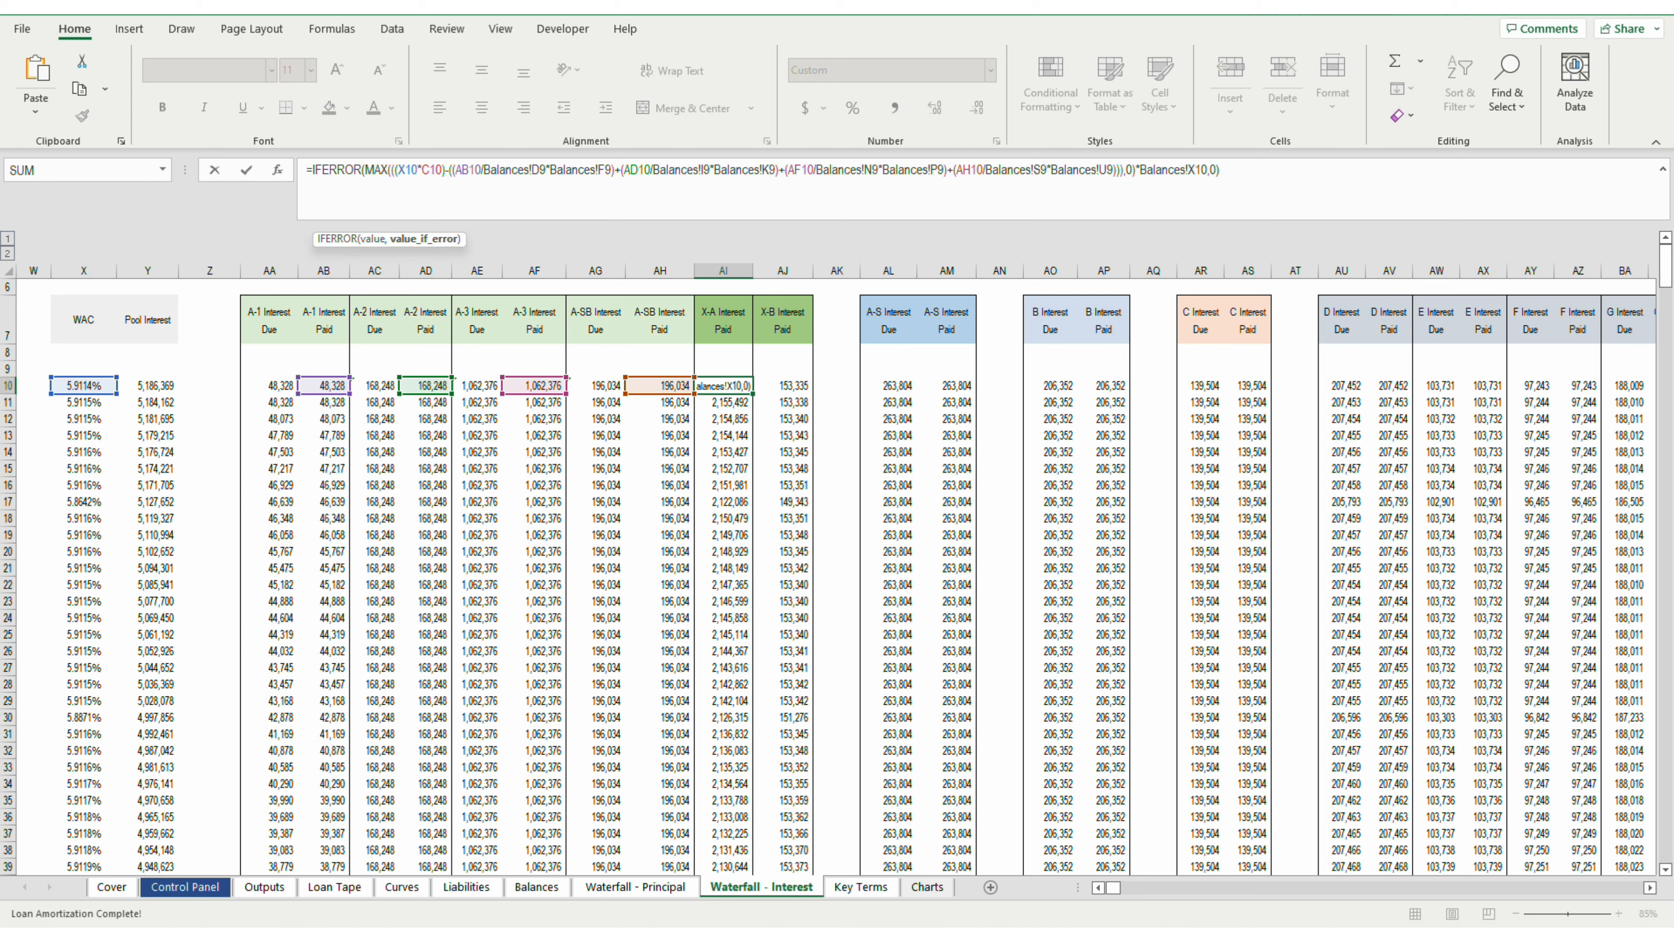
key(Right)
key(Right)
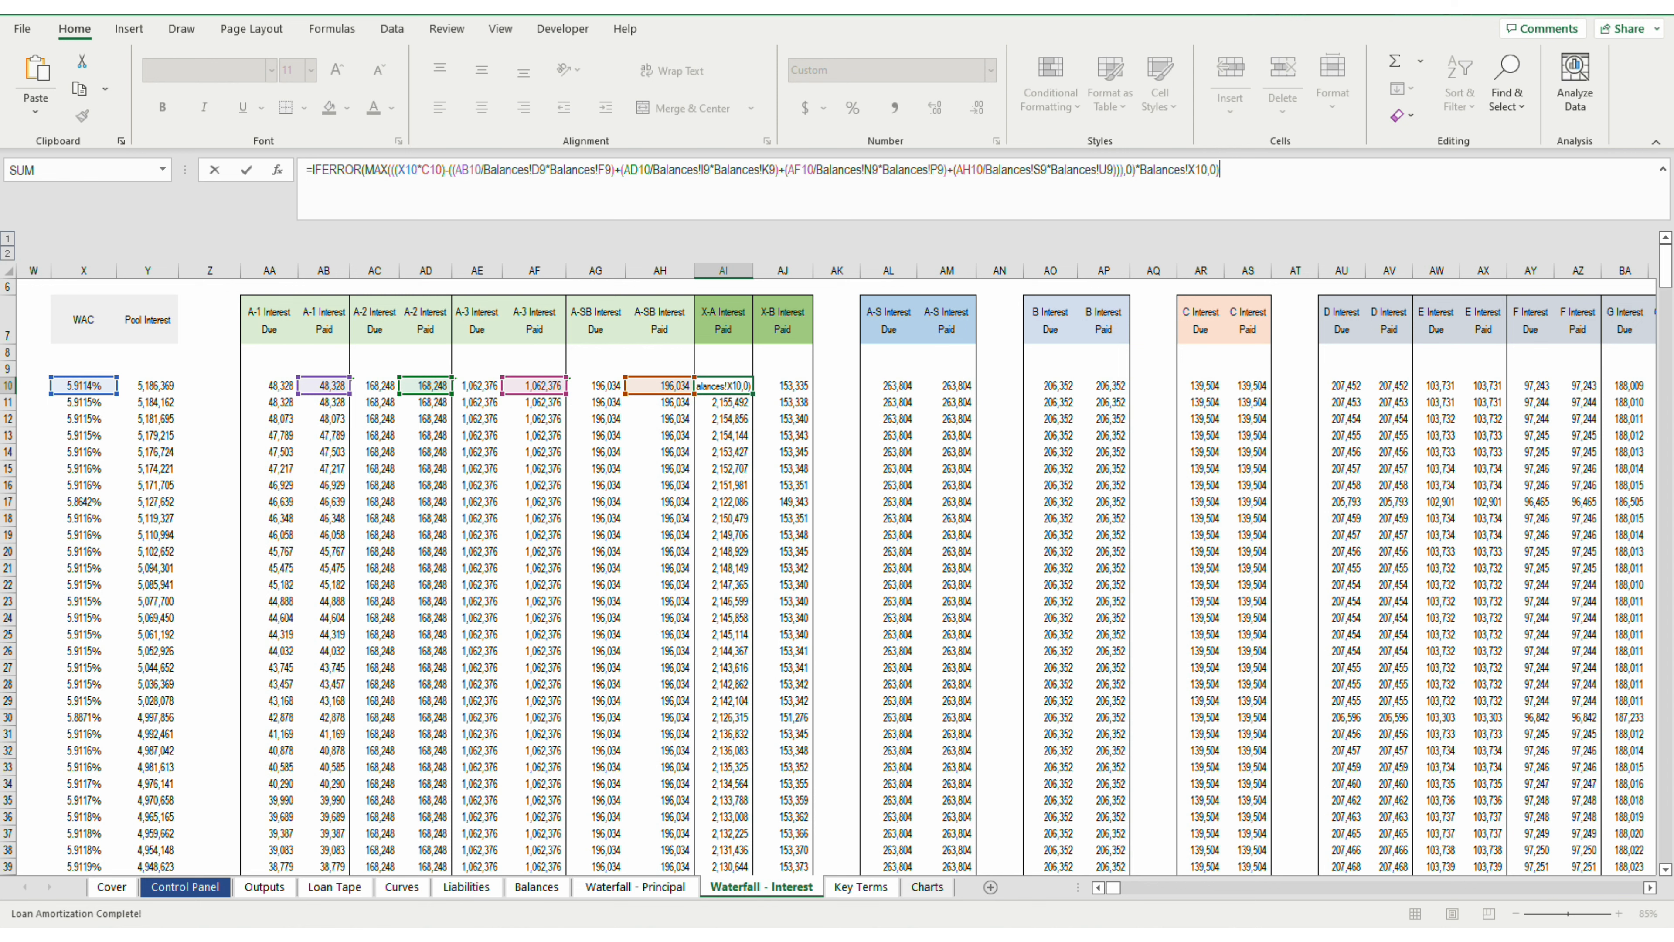
key(Escape)
Step: On the Liabilities sheet, examine the tranche terms from X-A's initial certificate principal balance across to A-1
key(ctrl+Page_Up)
key(ctrl+Page_Up)
key(ctrl+Page_Up)
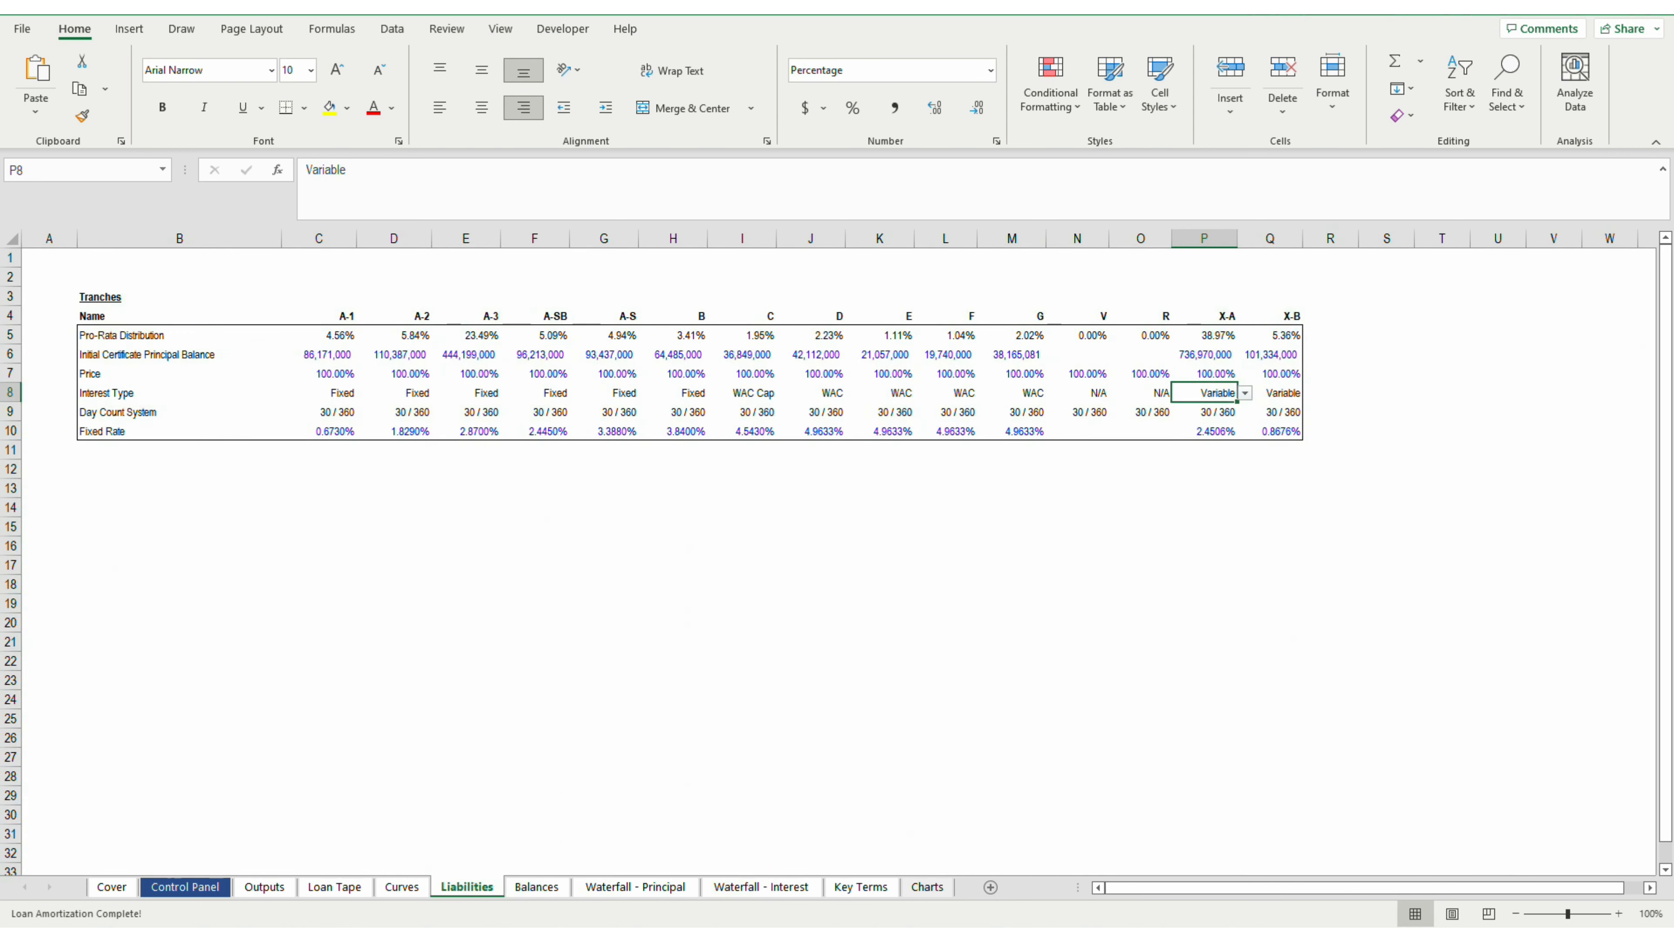
key(Up)
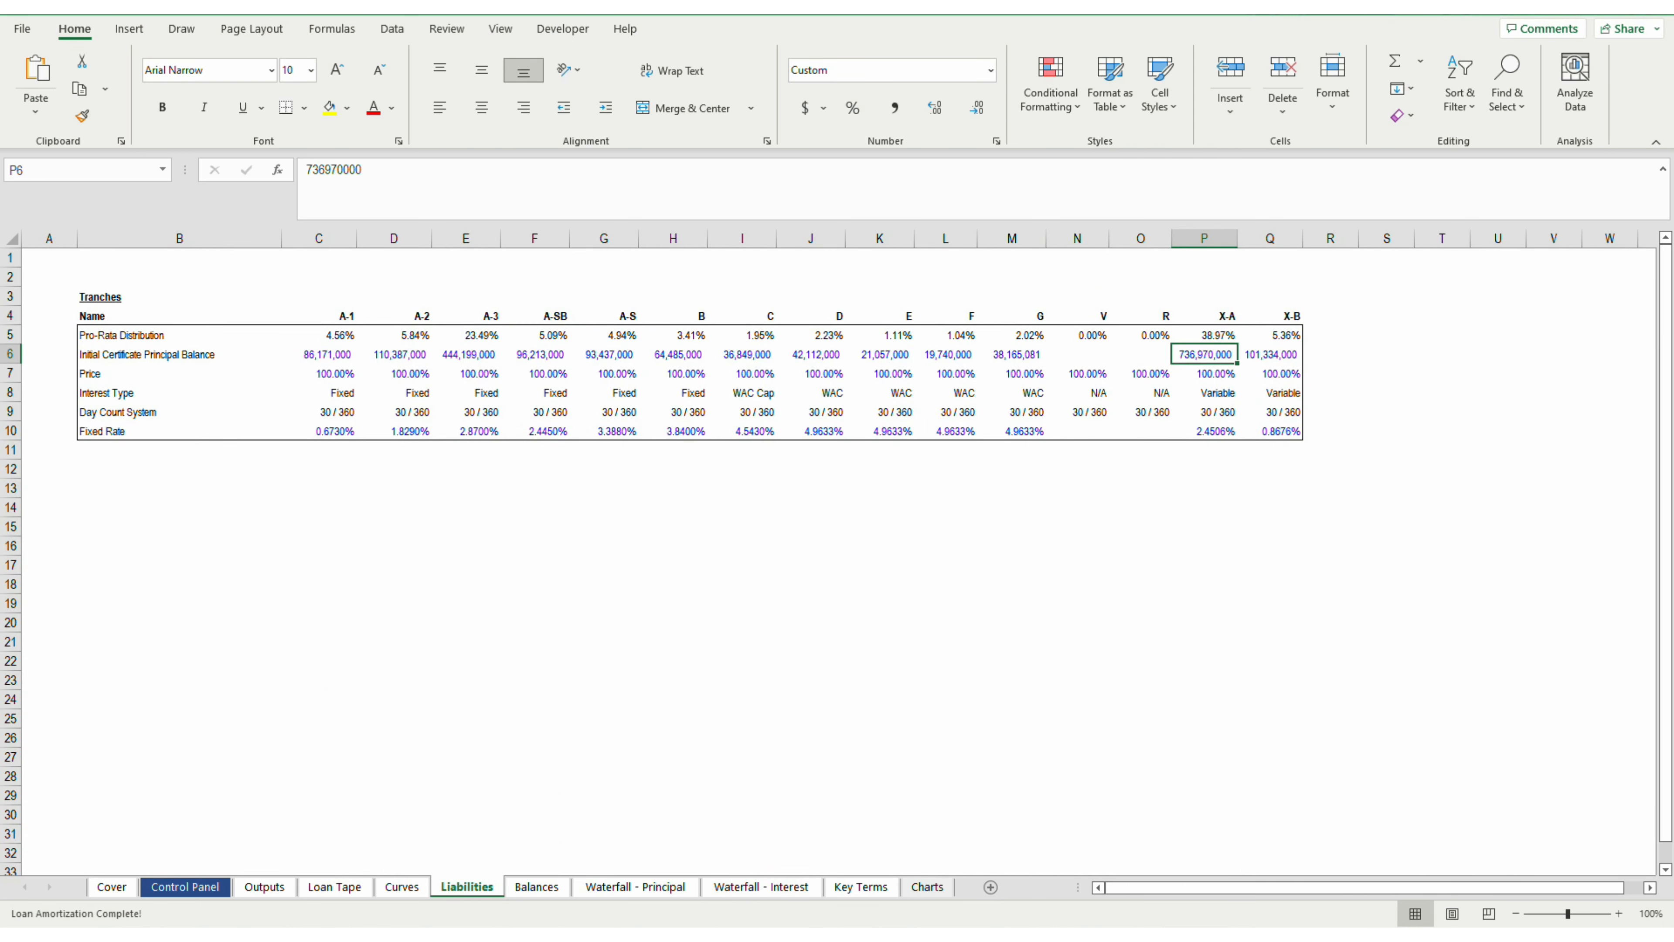
key(Left)
key(Left)
key(Left)
key(Left)
key(Left)
key(Left)
key(Left)
key(Left)
key(Left)
key(Left)
key(Left)
key(Down)
key(Left)
key(Down)
key(Left)
key(Down)
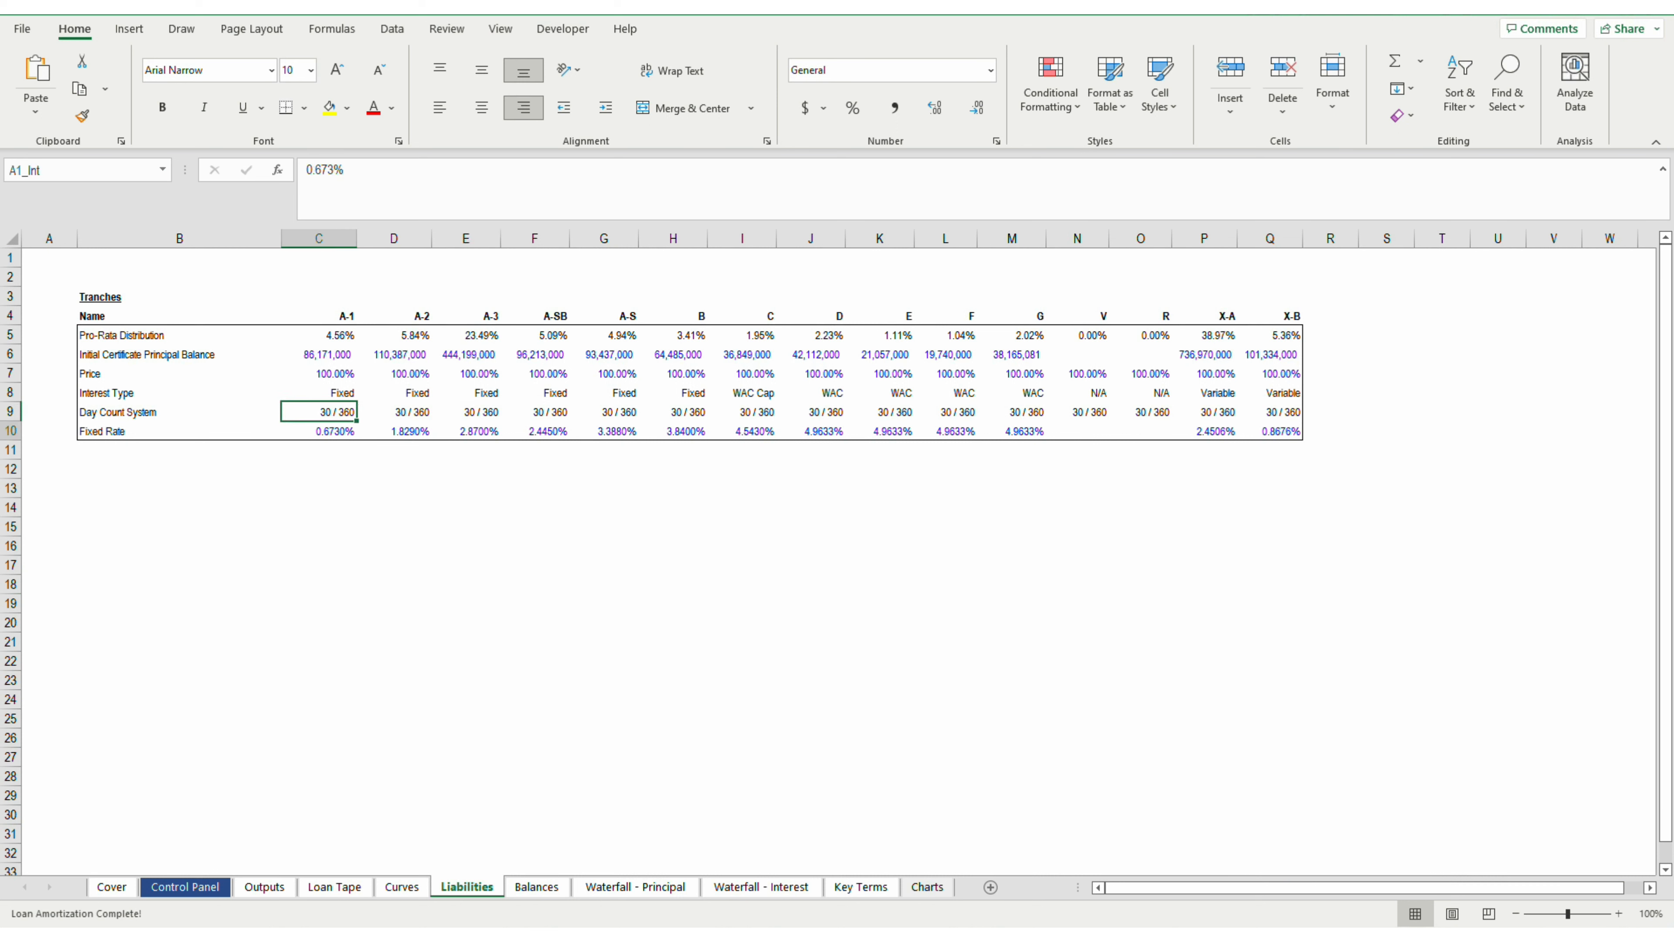
Step: Select the fixed rates of tranches A-1 through A-SB to review them together
key(Down)
key(shift+Right)
key(shift+Right)
key(shift+Right)
key(shift+Right)
key(shift+Left)
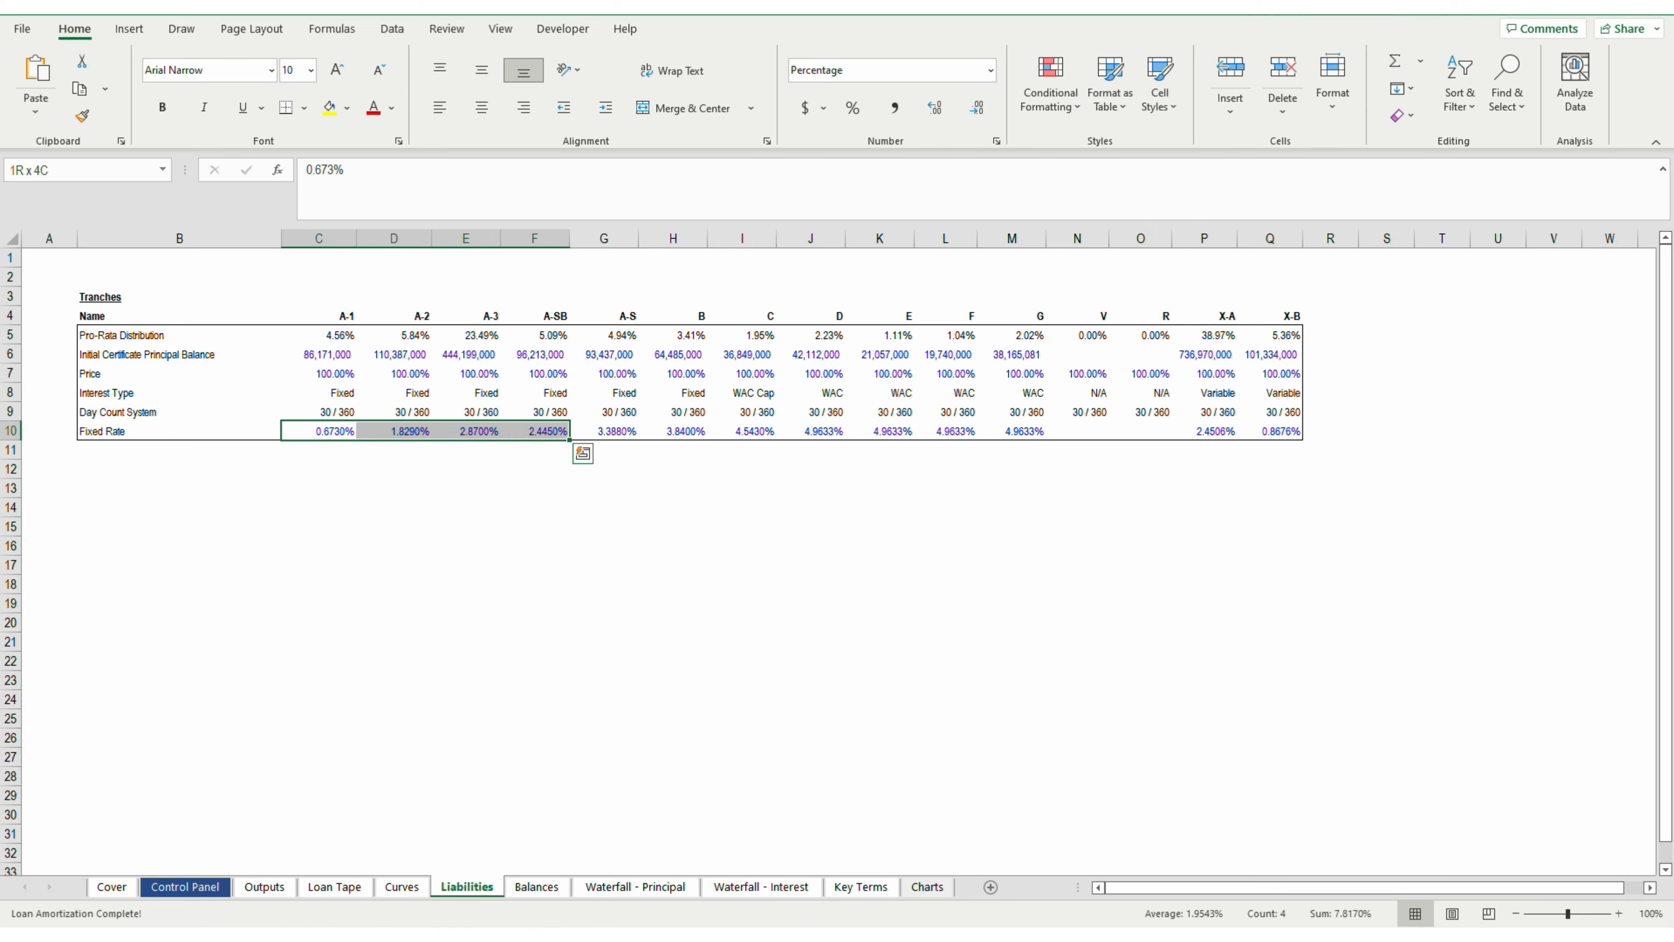
key(ctrl+q)
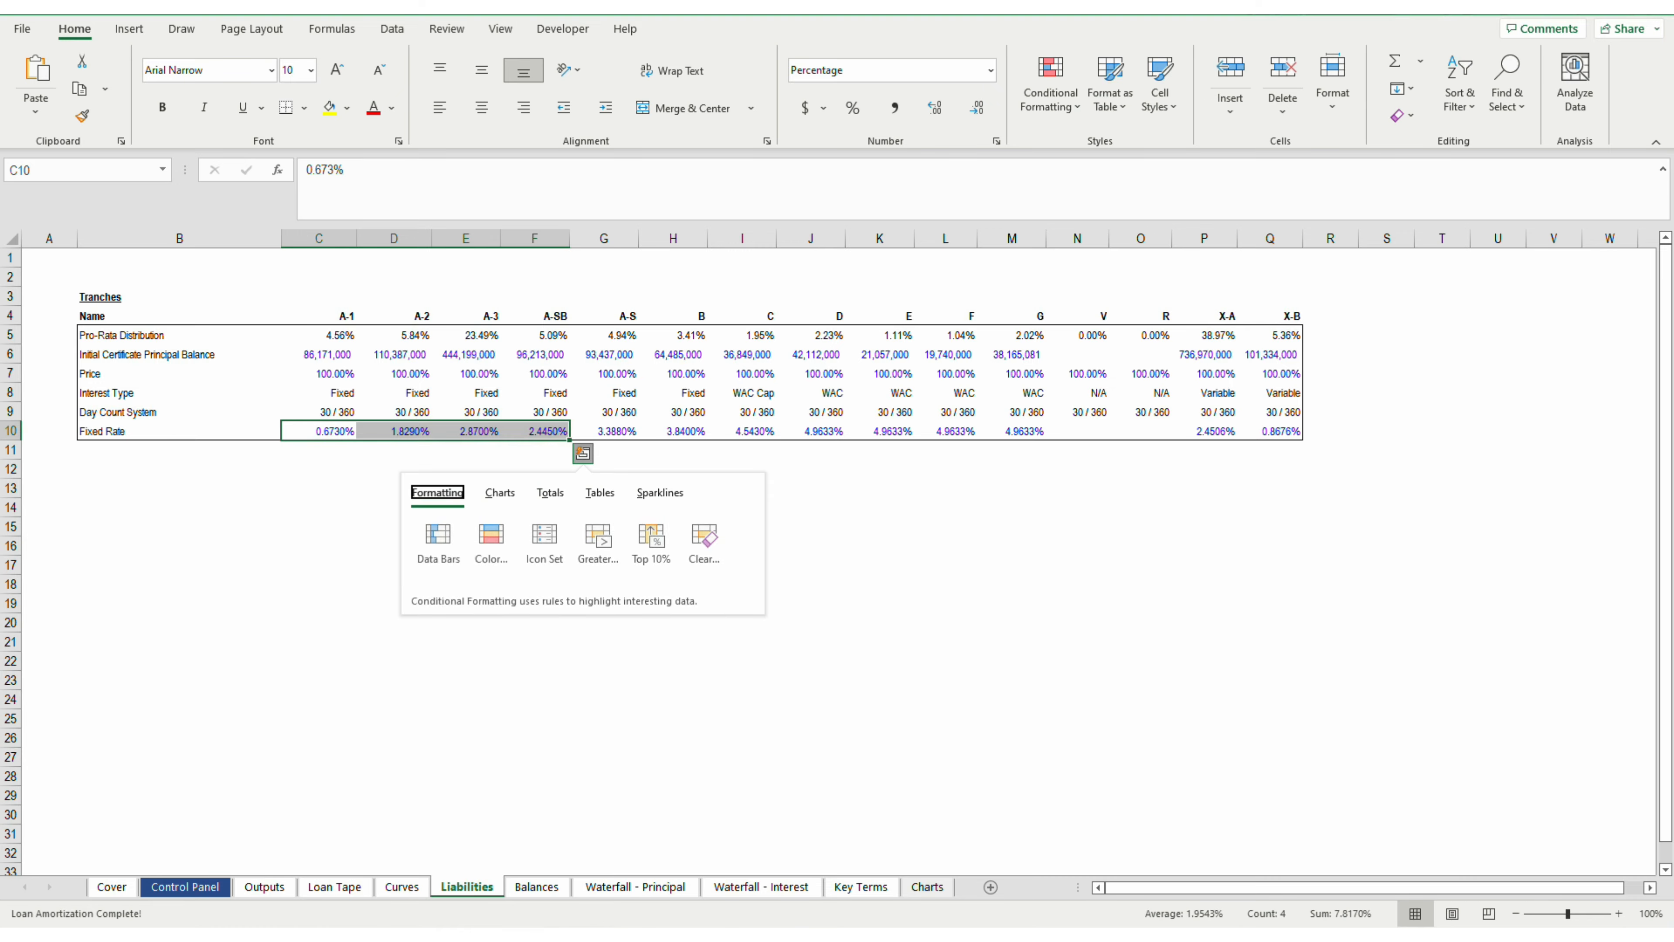
key(Right)
key(Escape)
Step: In AI9 on the Waterfall - Interest sheet, divide period 1 X-A Interest Paid by X-A's initial principal balance with =AI10/Liabilities!P6
key(ctrl+Page_Down)
key(ctrl+Page_Down)
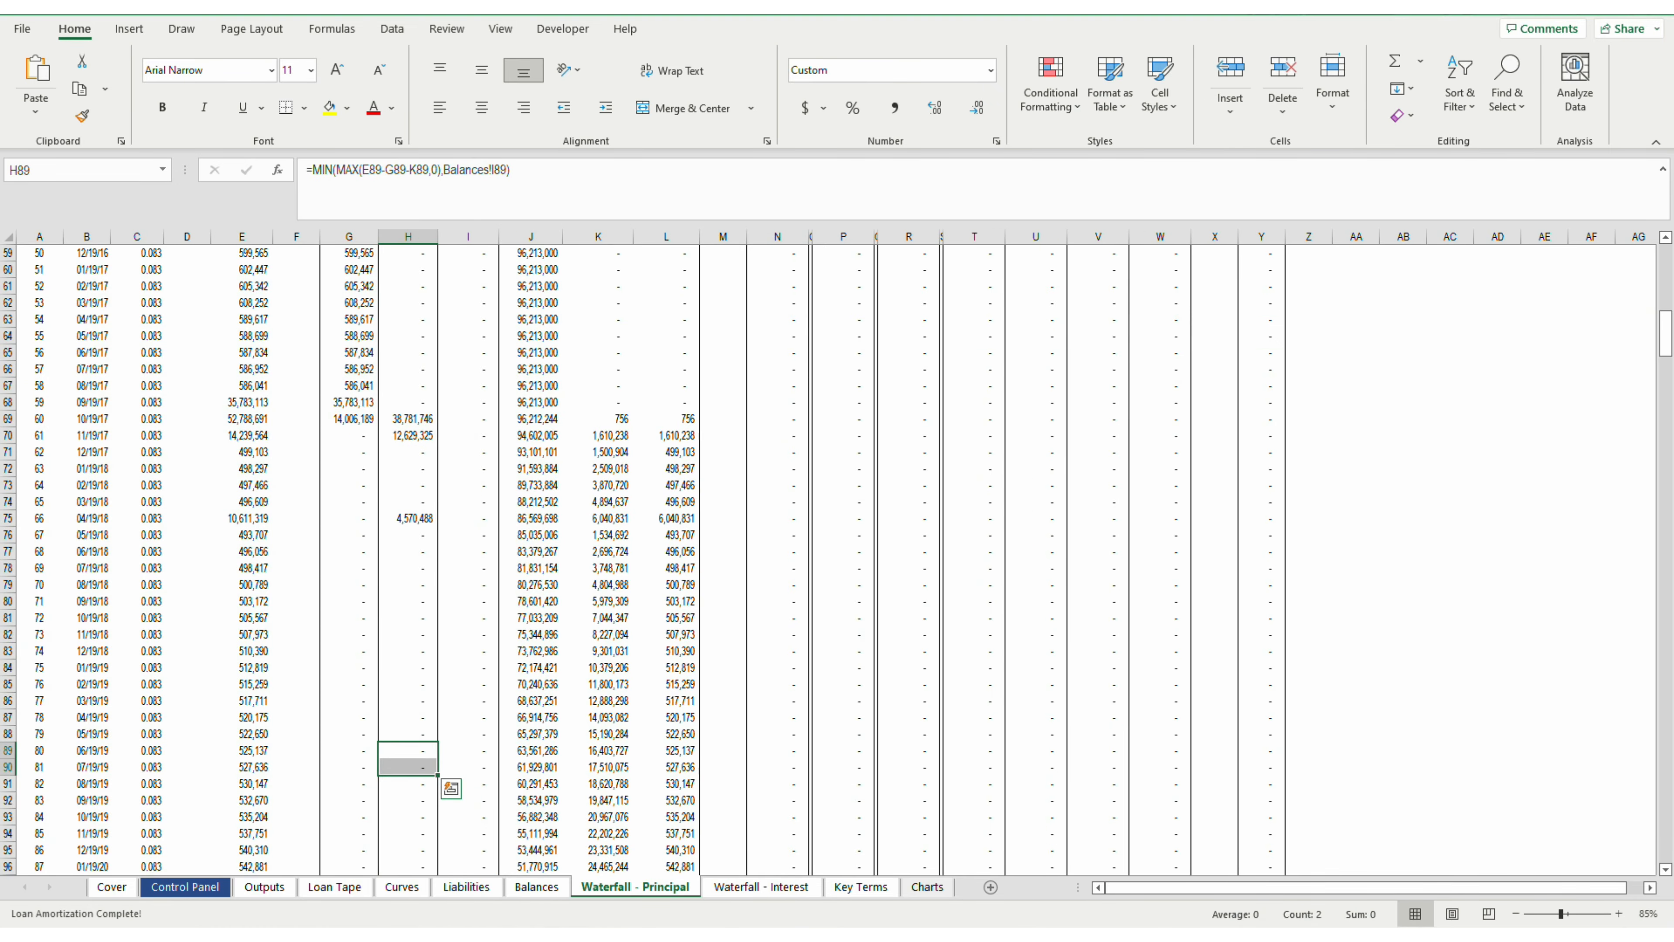
key(ctrl+Page_Down)
text(=)
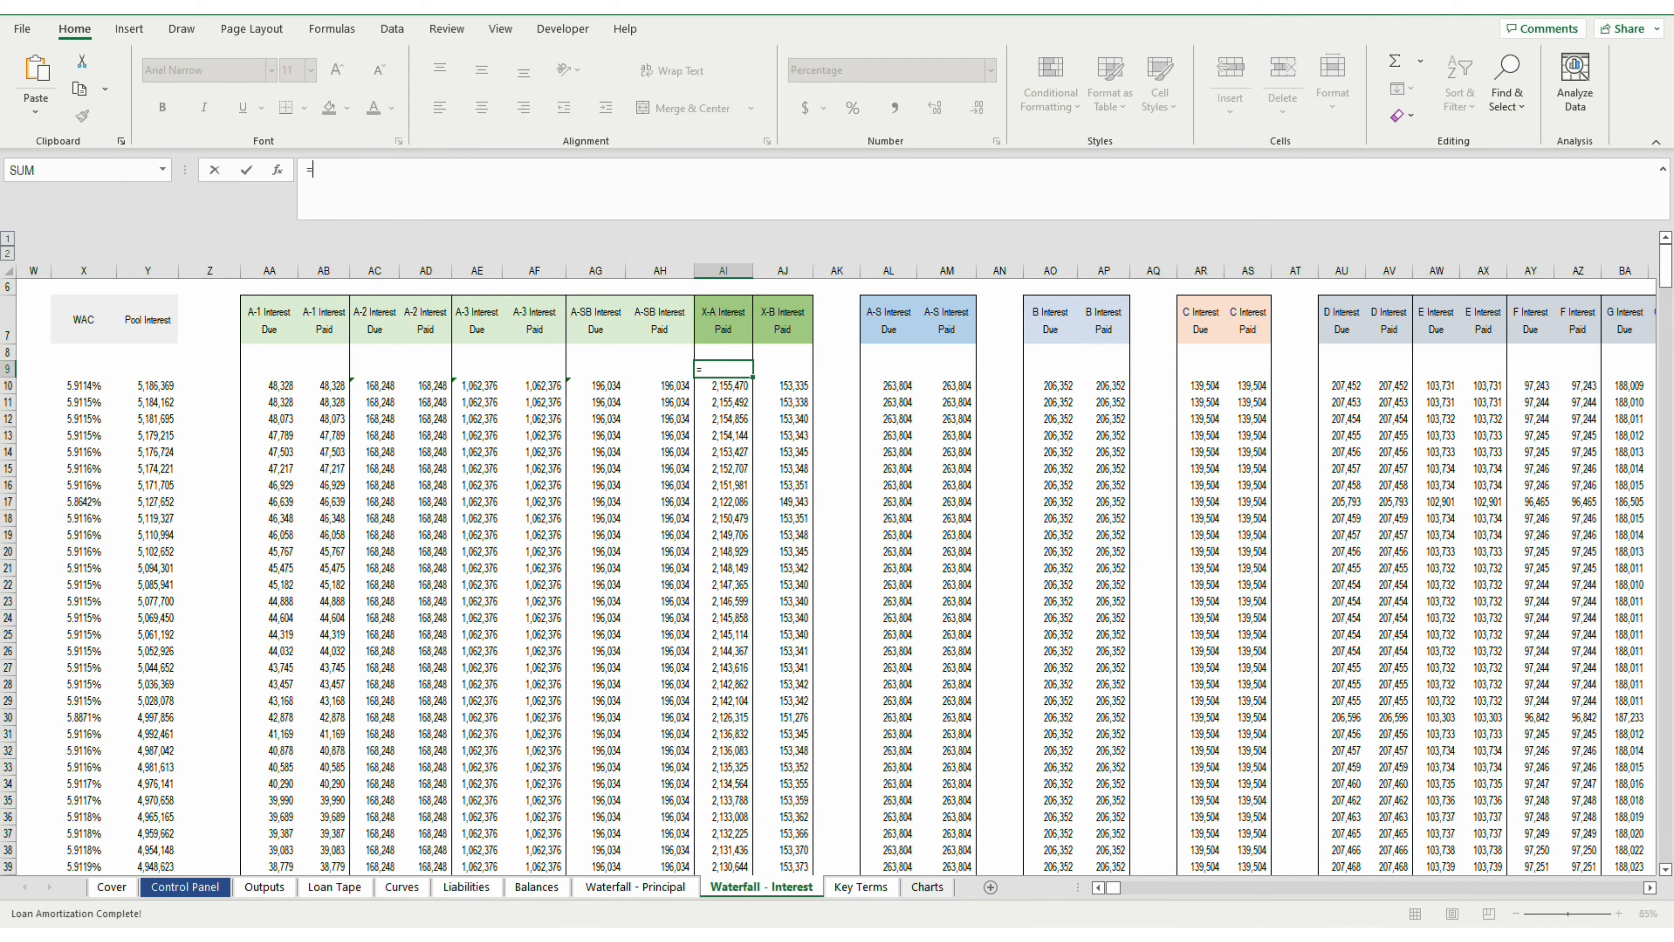
key(Down)
text(/)
key(ctrl+Page_Up)
key(ctrl+Page_Up)
key(ctrl+Page_Up)
key(ctrl+Page_Up)
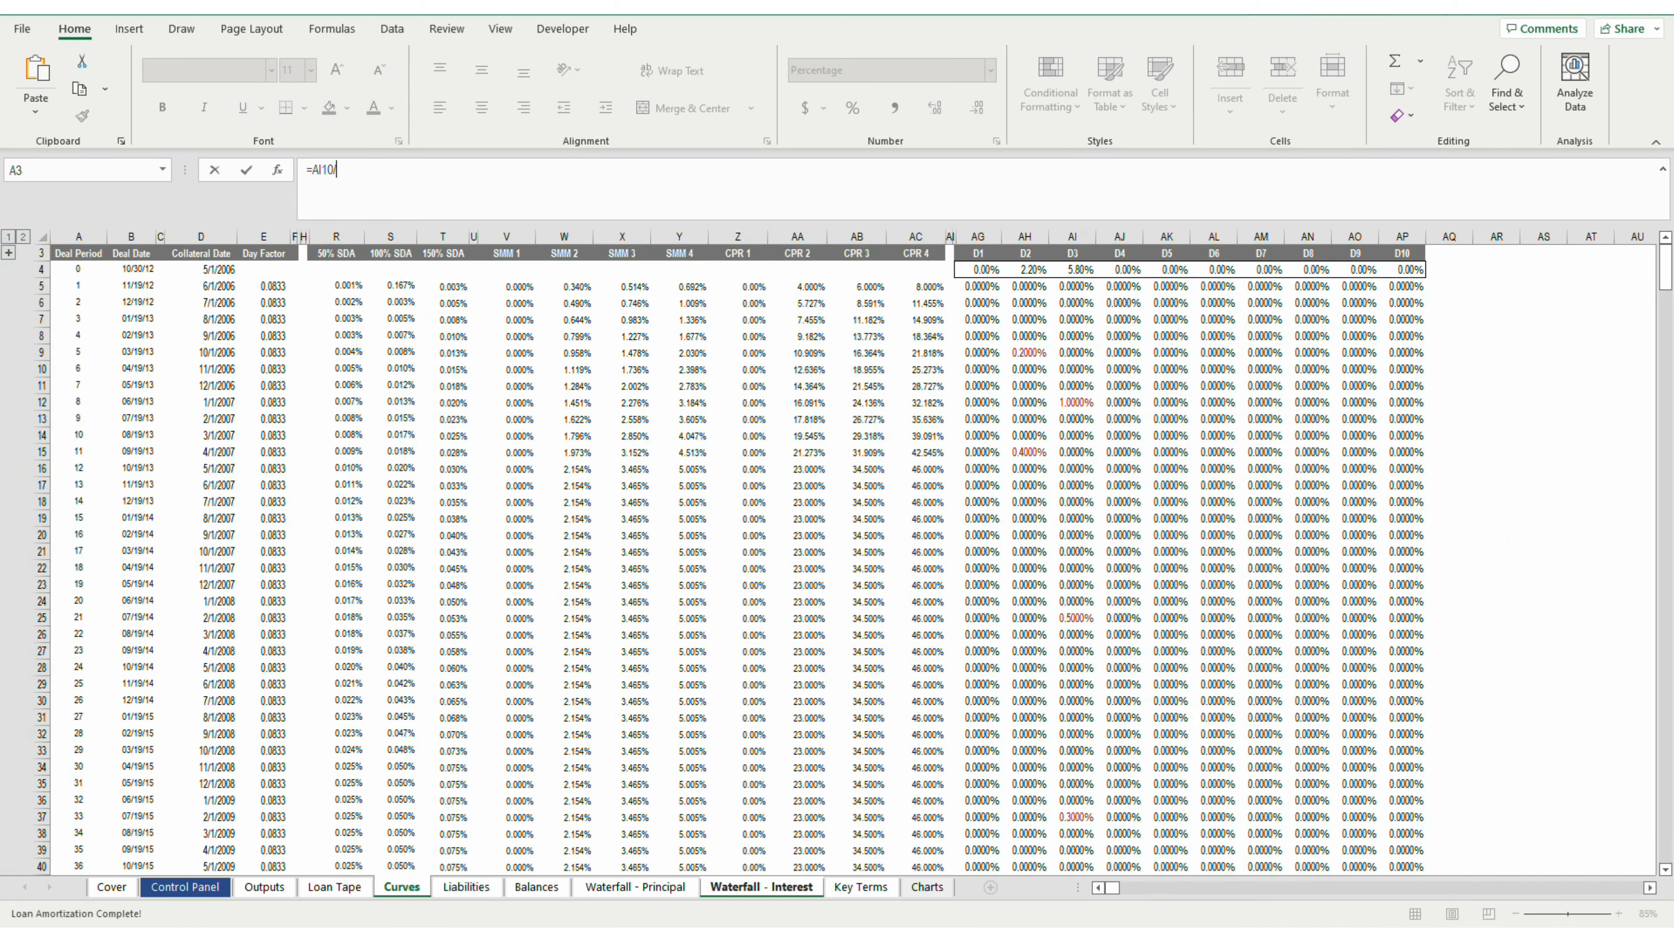
key(ctrl+Page_Down)
key(Right)
key(Right)
key(Right)
key(Right)
key(Right)
key(Right)
key(Right)
key(Right)
key(Right)
key(Right)
key(Right)
key(Right)
key(Right)
key(Right)
key(Right)
key(Down)
key(Down)
key(Down)
key(Left)
key(Down)
key(Down)
key(ctrl+Page_Down)
key(ctrl+Page_Down)
key(ctrl+Page_Down)
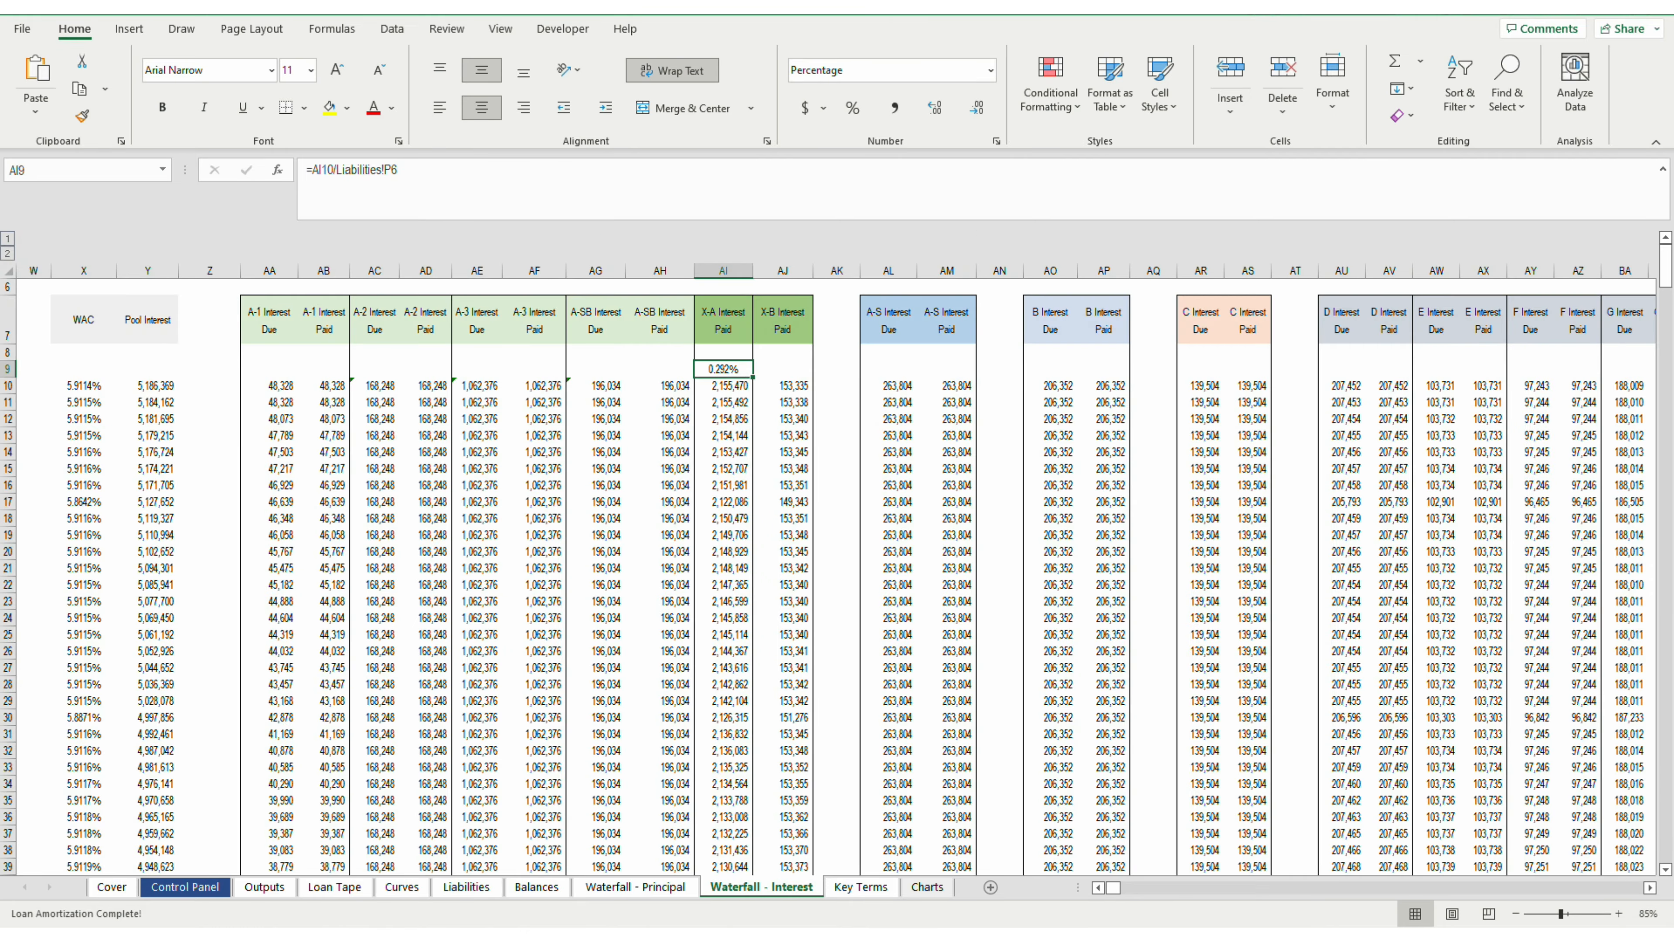
Step: Annualize the X-A rate calculation in AI9 by multiplying it by 12
text(*12)
key(Return)
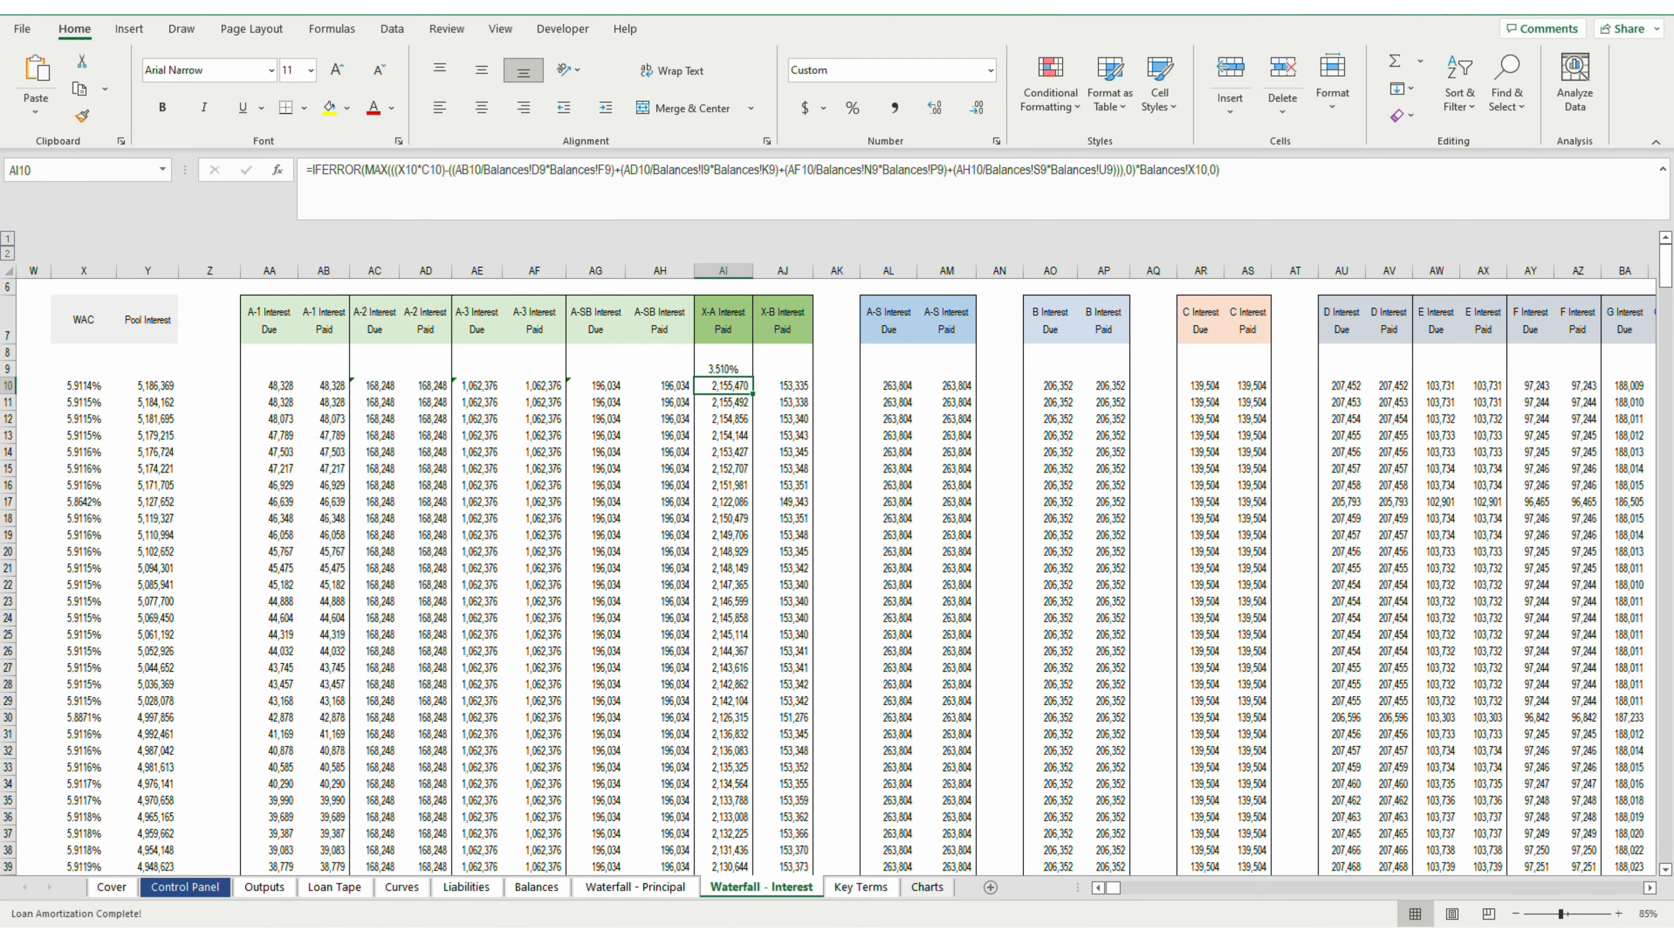
key(Up)
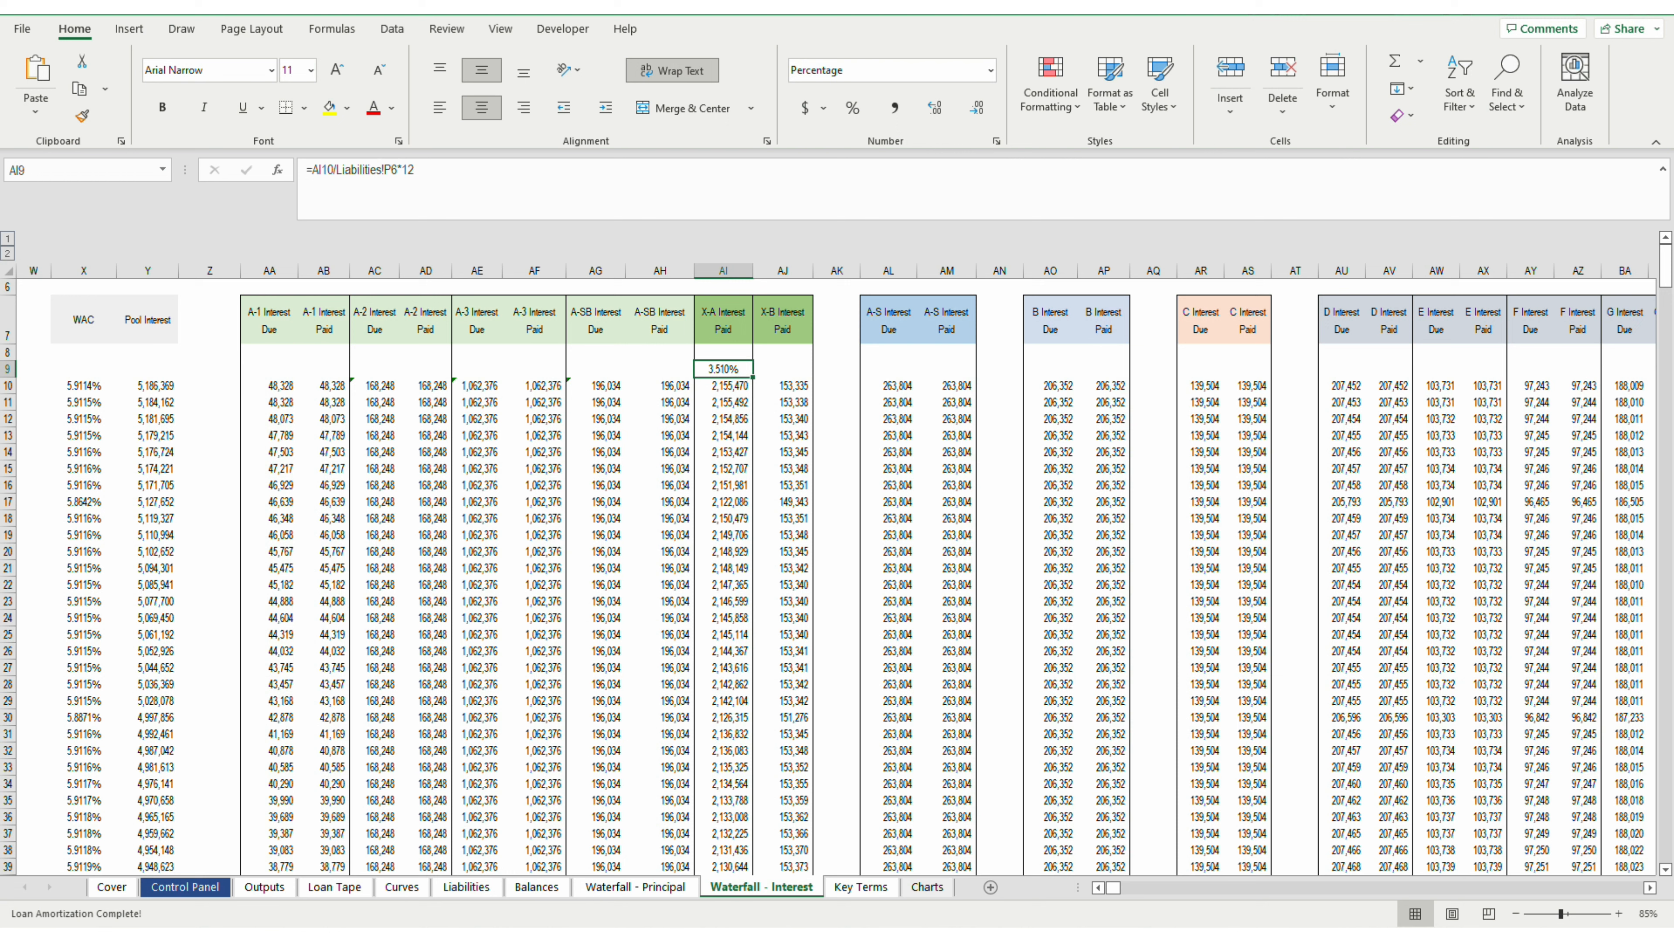
Step: In AI8, subtract the annualized X-A rate in AI9 from the period 1 WAC in X10
key(Up)
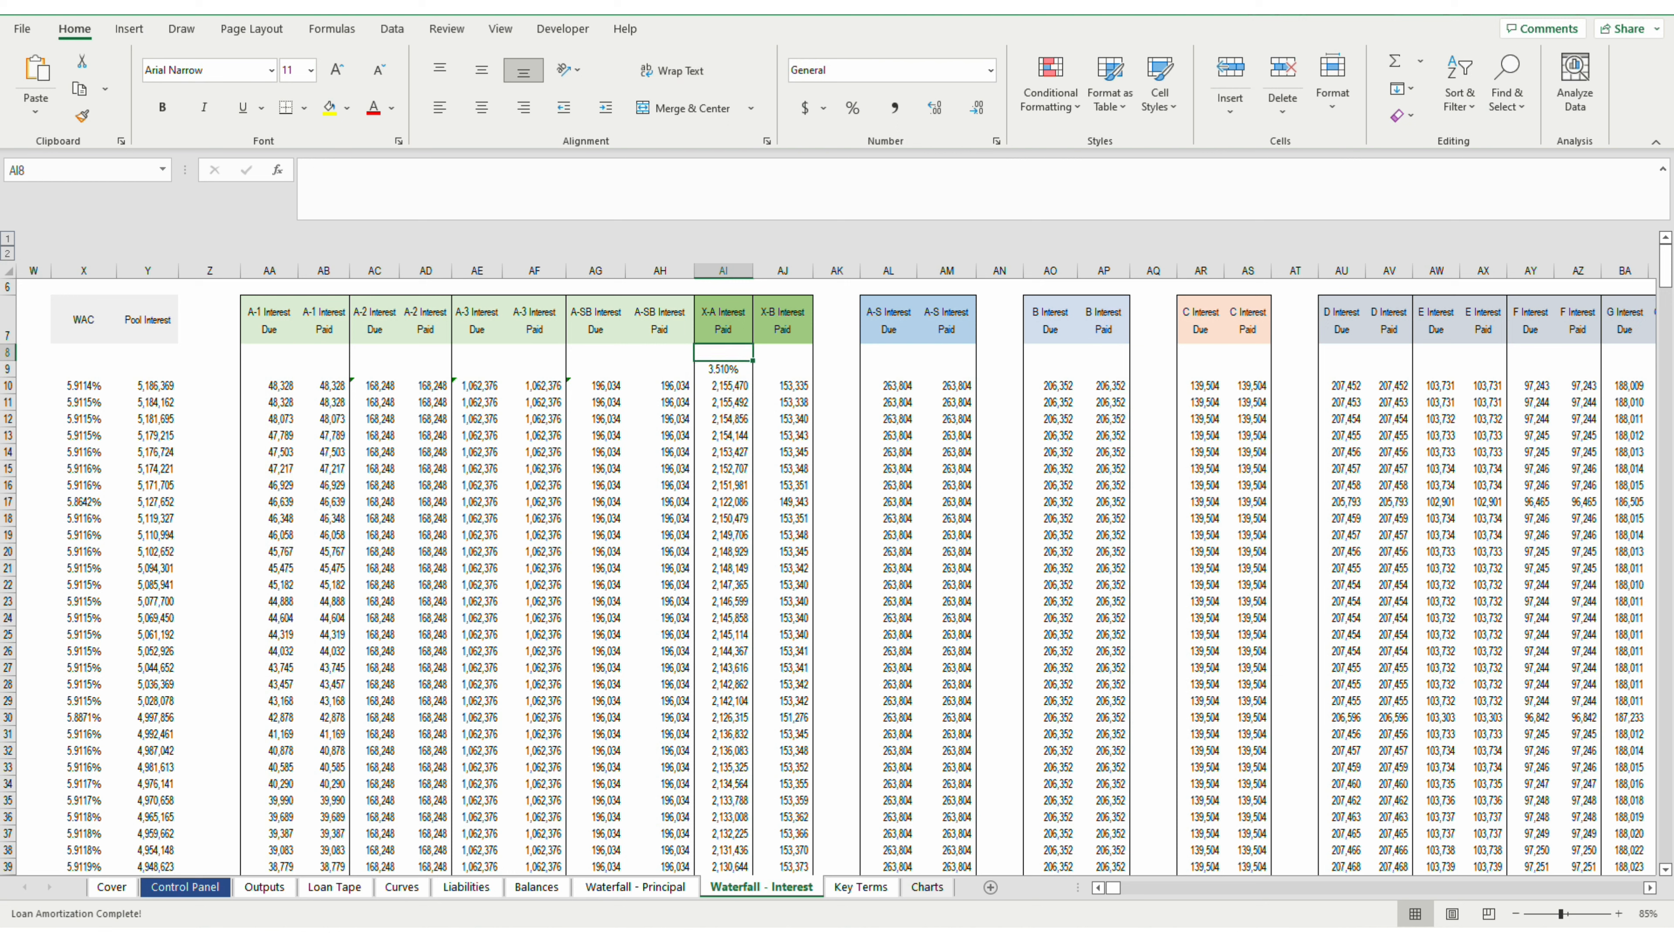
text(=)
key(Left)
key(Left)
key(Left)
key(Left)
key(Left)
key(Left)
key(Left)
key(Left)
key(Left)
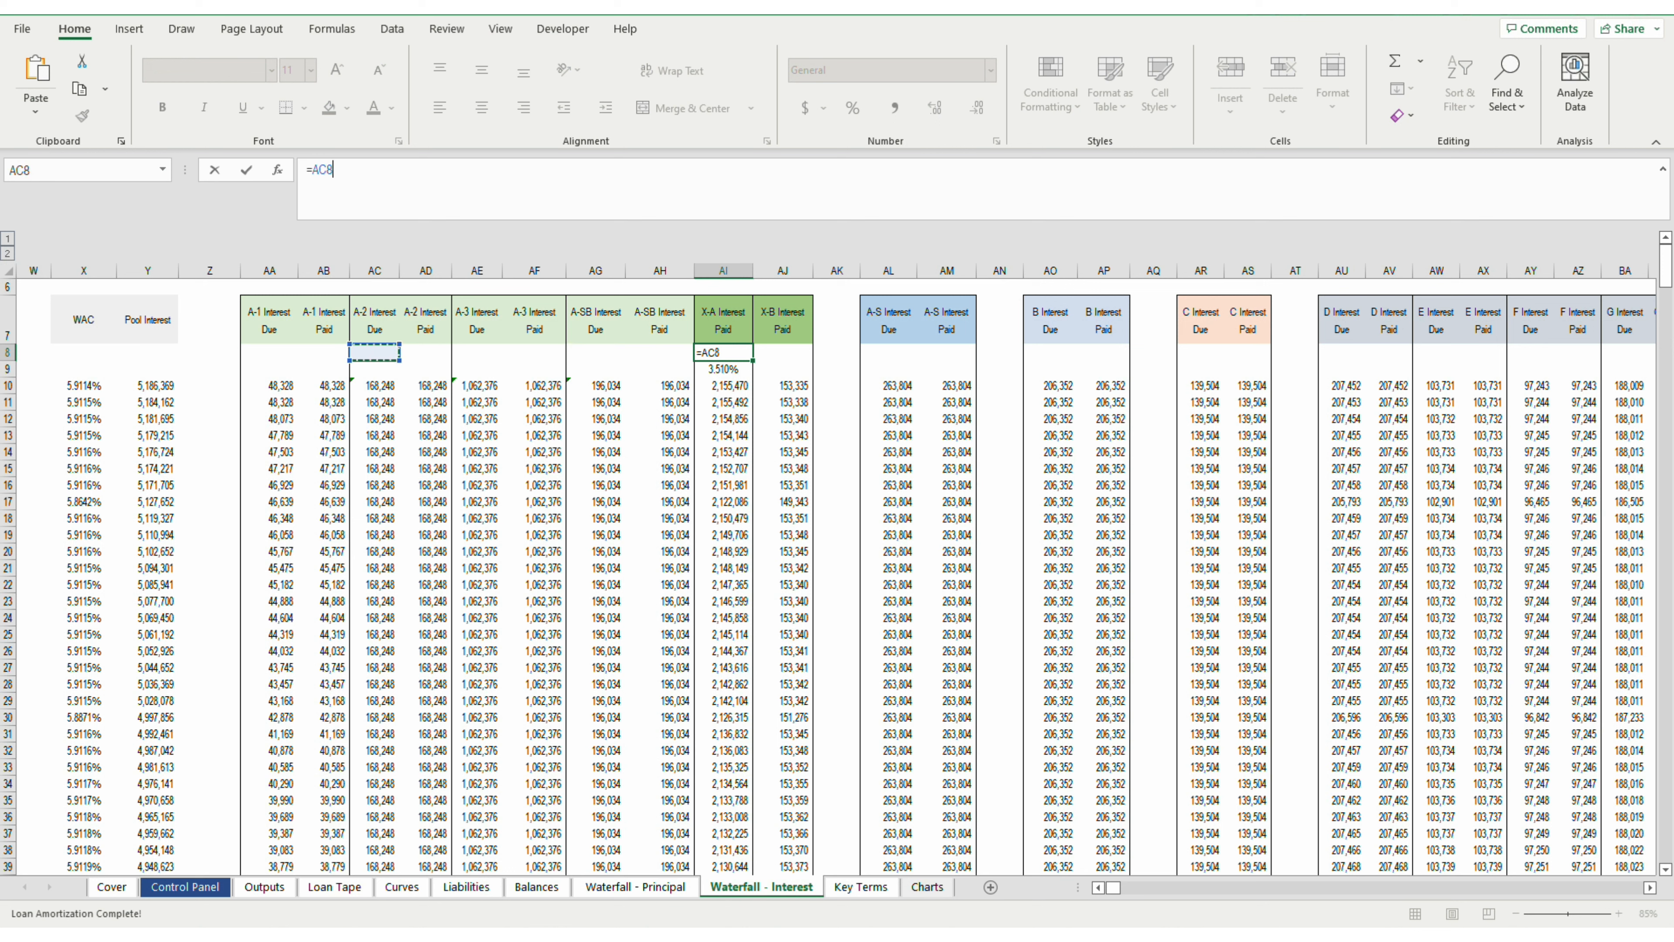
key(Left)
key(Left)
key(Down)
key(Down)
text(-)
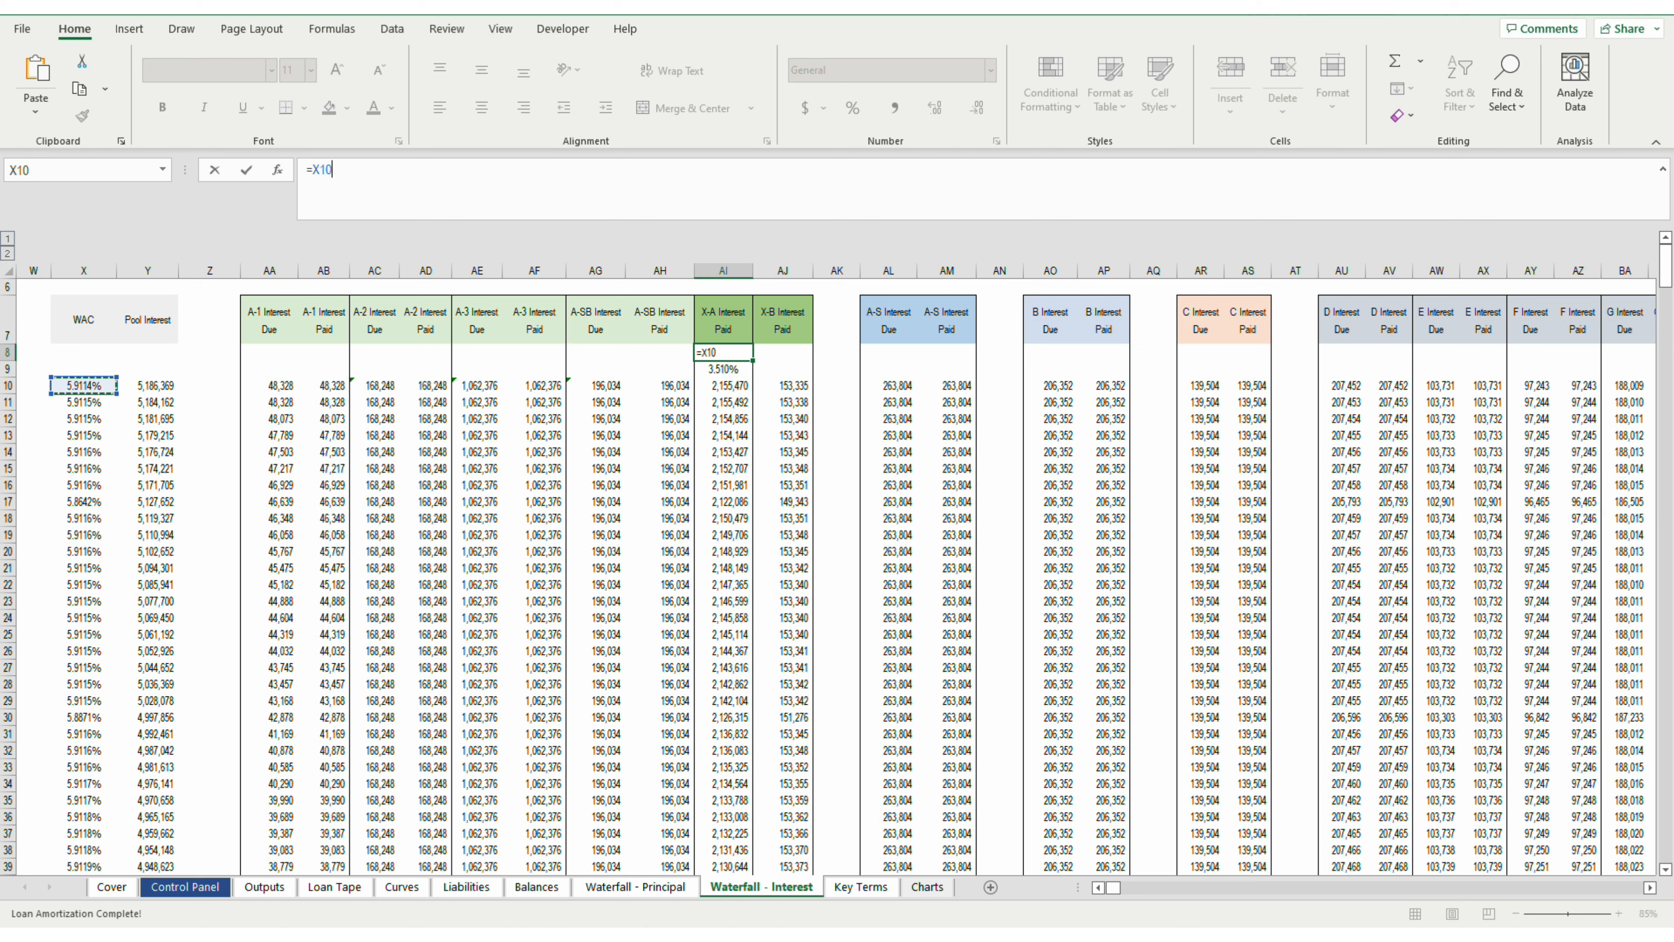
key(Down)
key(ctrl+Return)
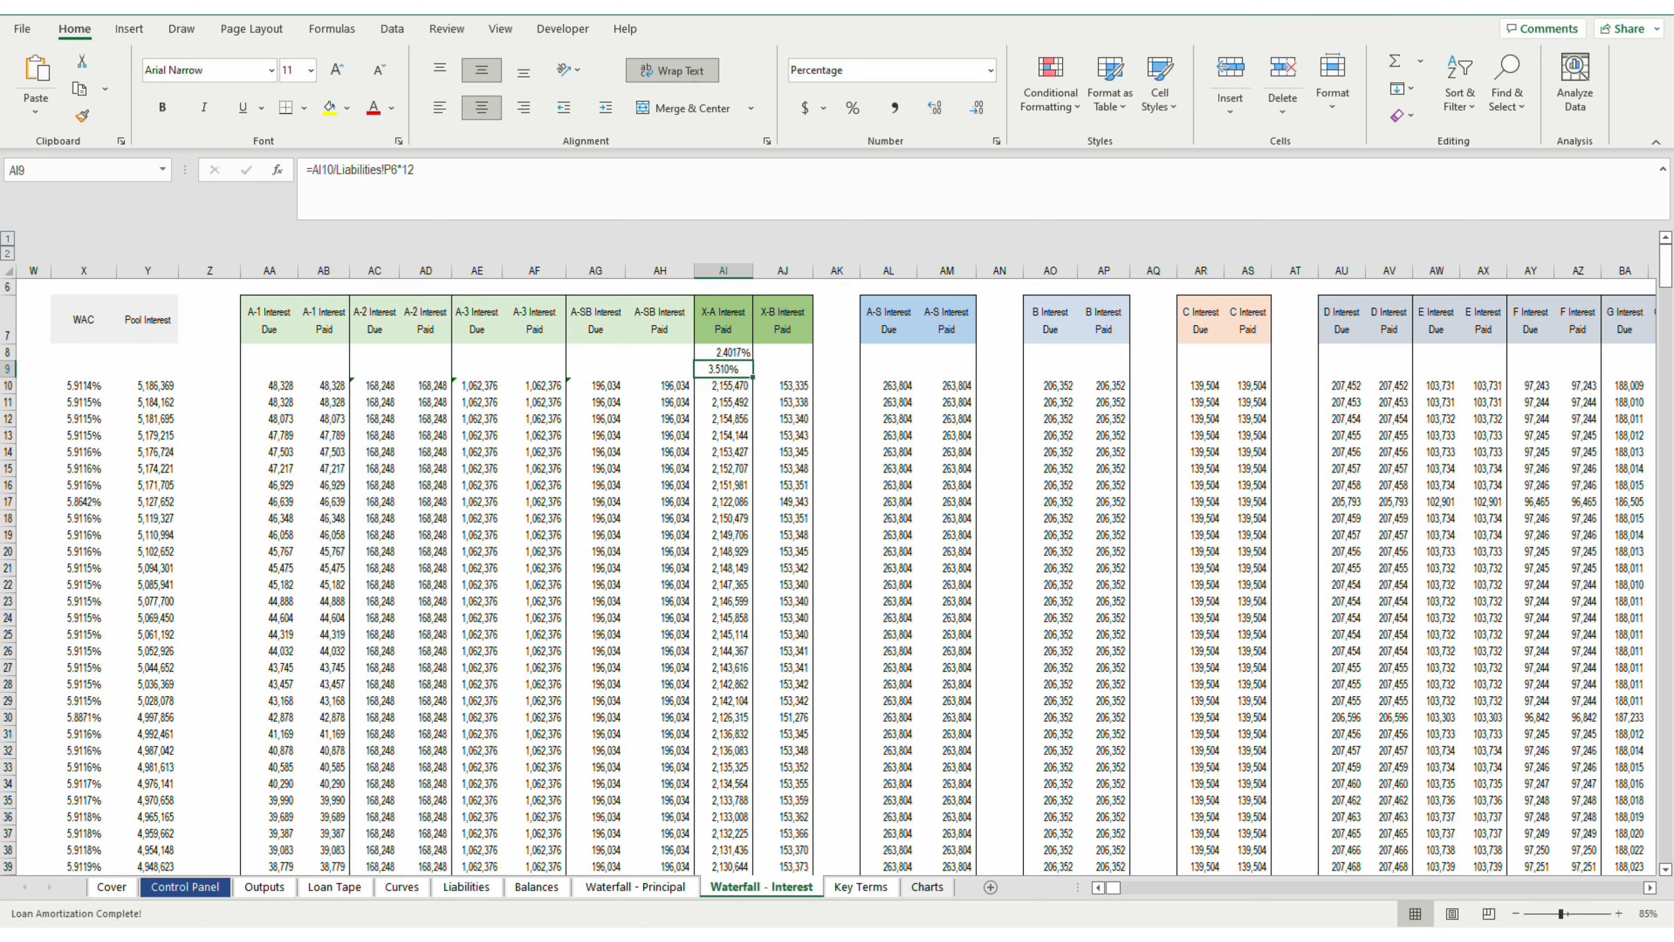
Step: Clear the two scratch calculations in AI8 and AI9 above the X-A Interest Paid column
key(shift+Down)
key(Delete)
key(ctrl+z)
key(Delete)
key(Down)
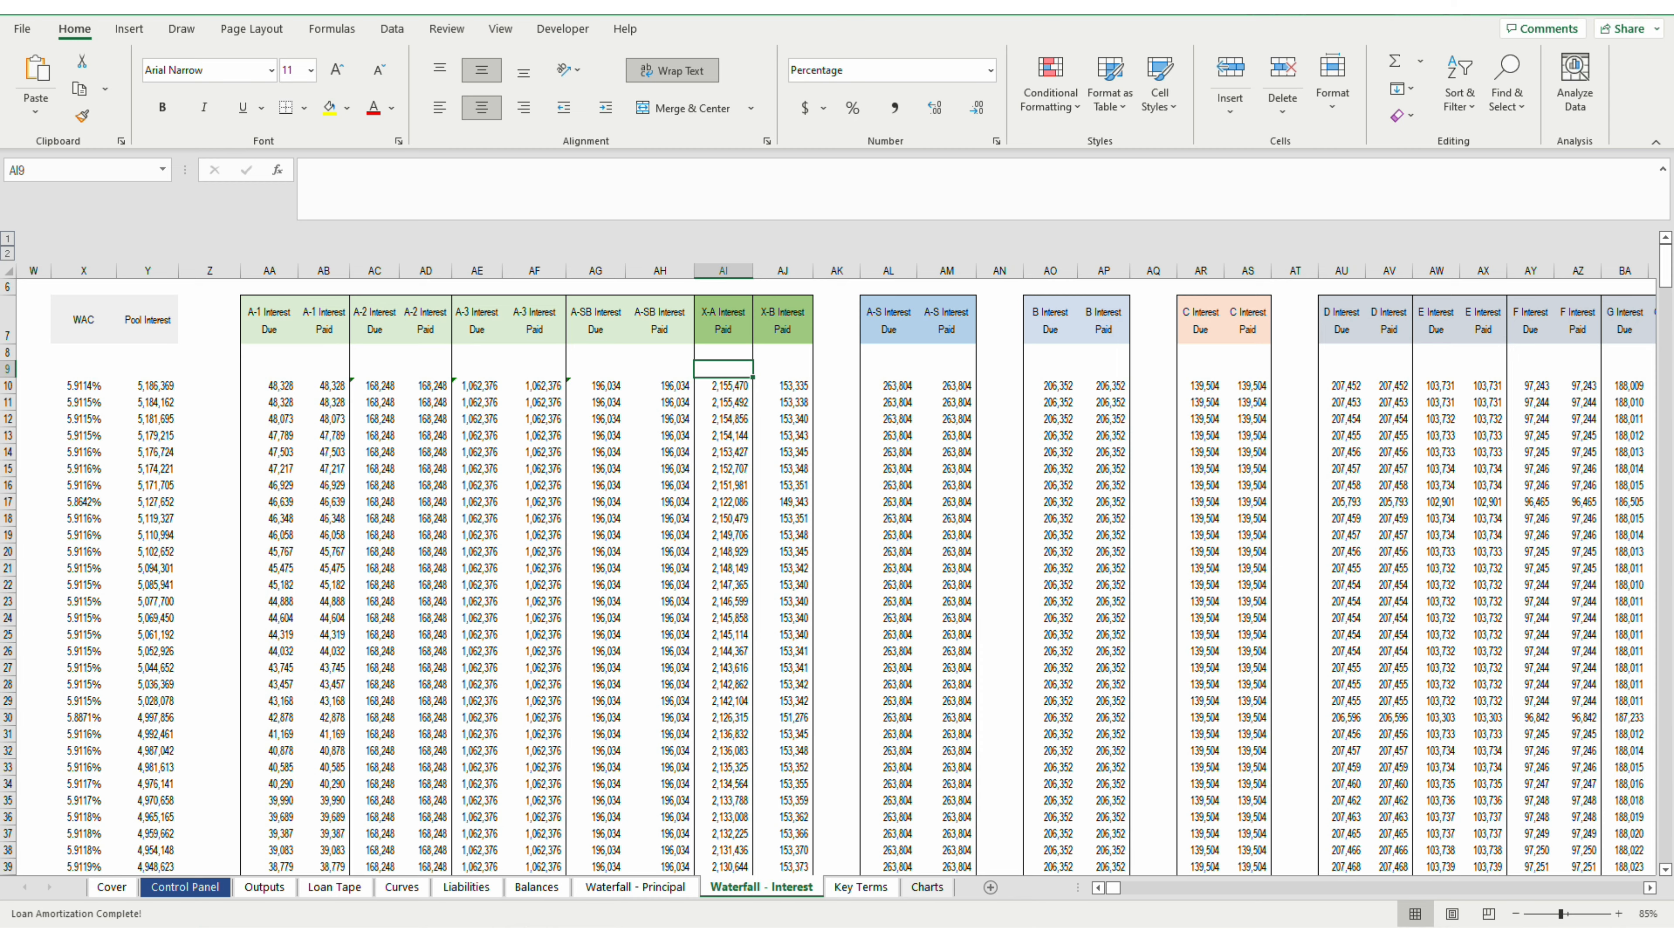
Step: Return to the Control Panel sheet to view the inputs and bond-level snapshot
key(ctrl+Page_Up)
key(ctrl+Page_Up)
key(ctrl+Page_Up)
key(ctrl+Page_Up)
key(ctrl+Page_Up)
key(ctrl+Page_Up)
key(ctrl+Page_Up)
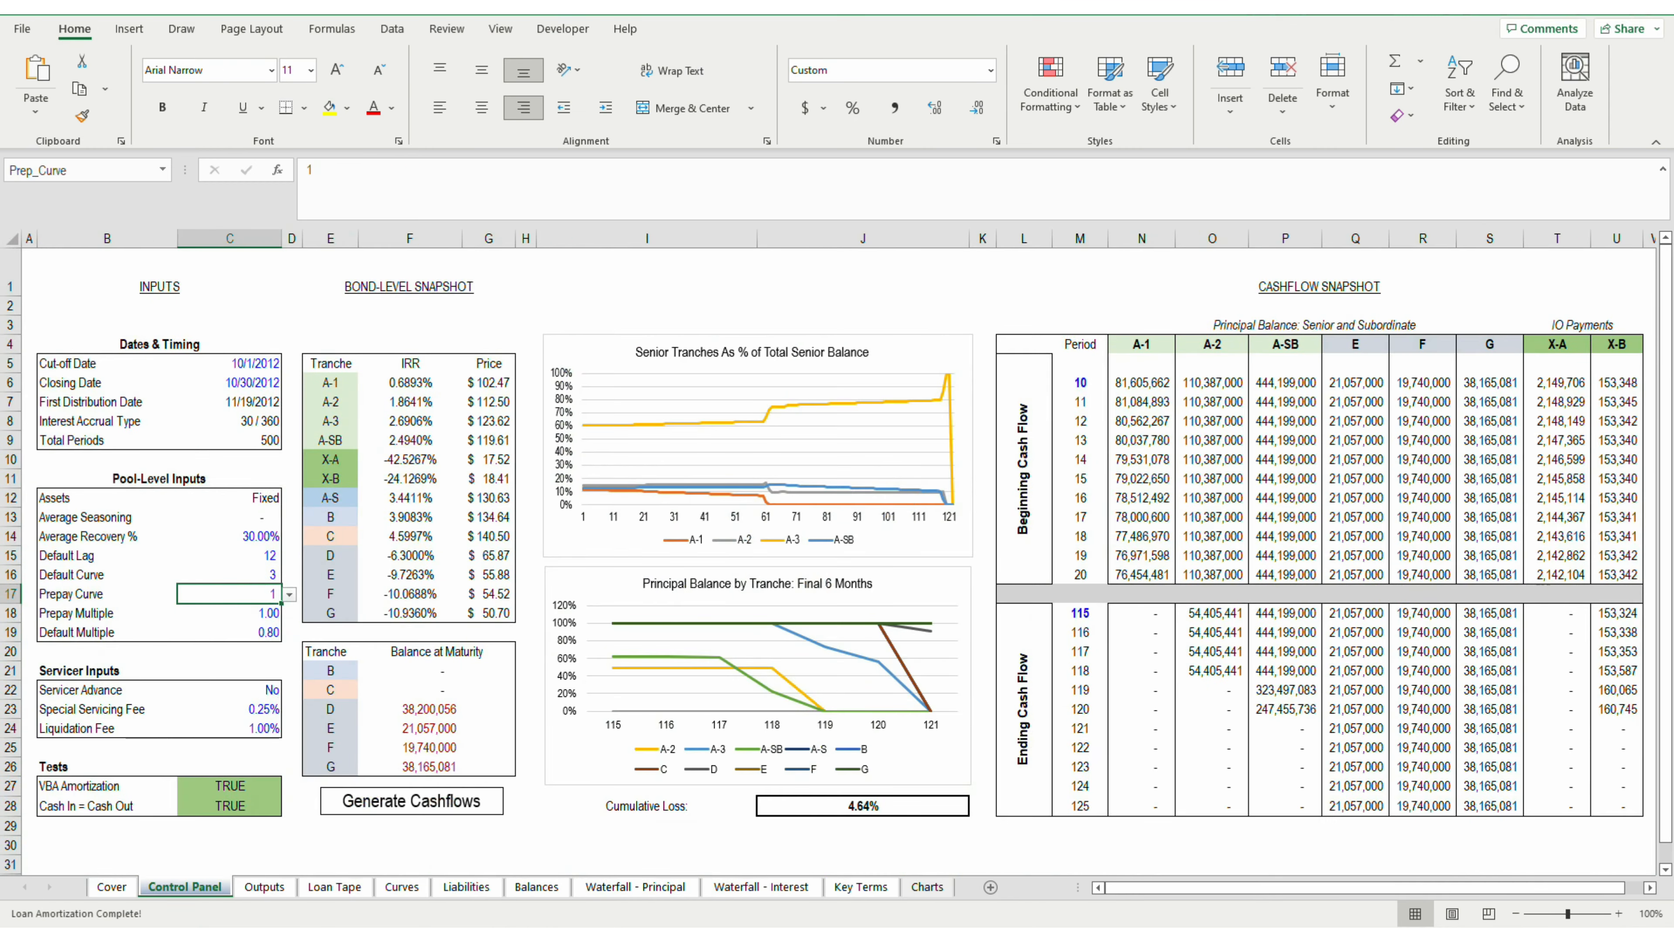